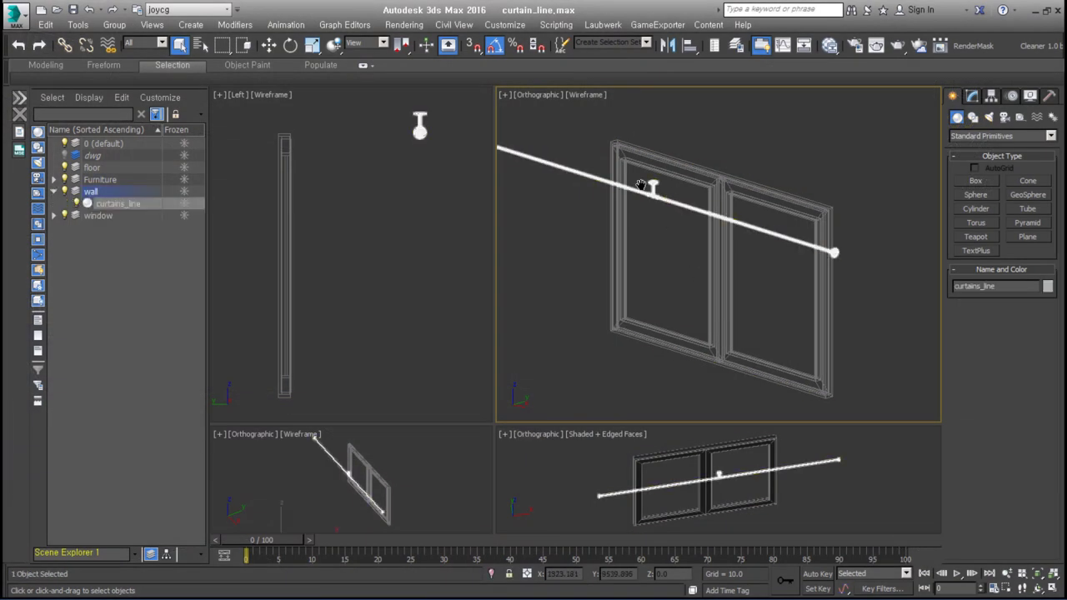
- Draw a pink plane beside the left window in the Front viewport as the curtain
{"action": "scroll", "coordinate": [653, 185], "scroll_direction": "up", "scroll_amount": 5}
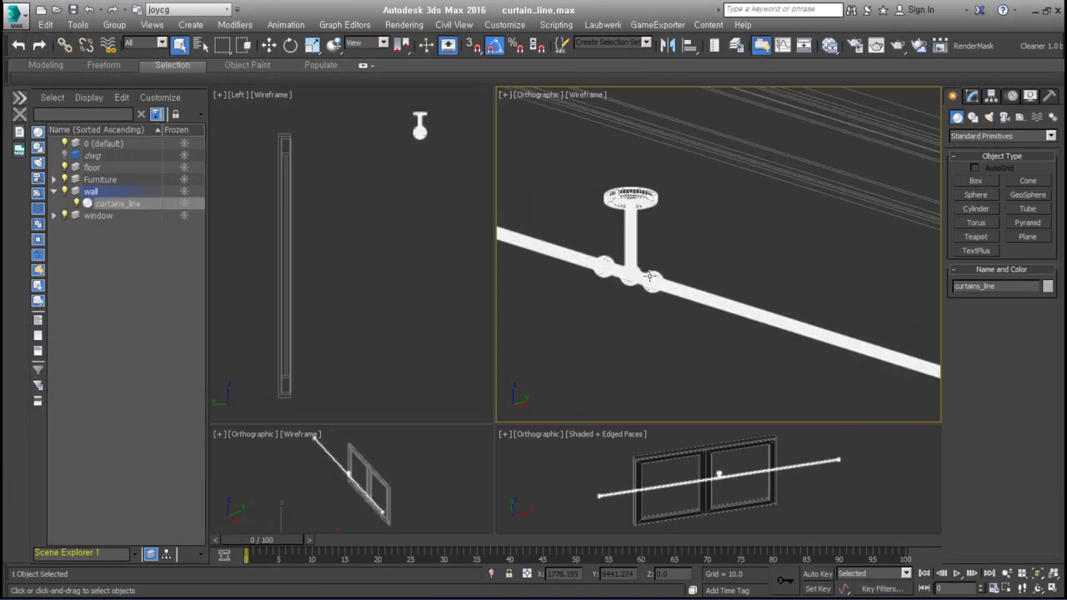
{"action": "scroll", "coordinate": [649, 276], "scroll_direction": "up", "scroll_amount": 3}
{"action": "scroll", "coordinate": [762, 226], "scroll_direction": "down", "scroll_amount": 4}
{"action": "scroll", "coordinate": [633, 200], "scroll_direction": "down", "scroll_amount": 3}
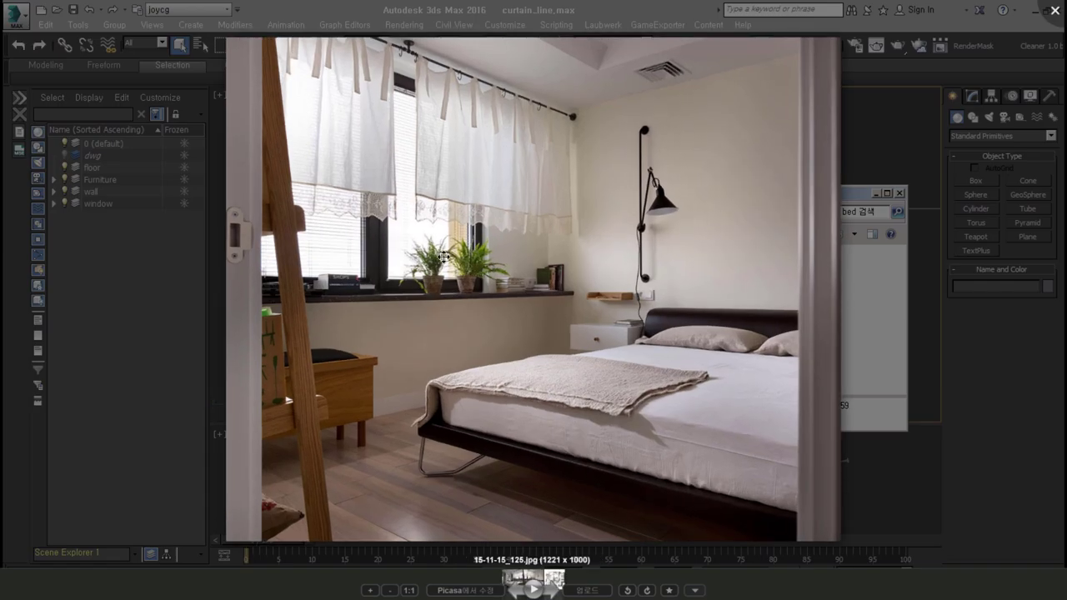
{"action": "key", "text": "Escape"}
{"action": "left_click", "coordinate": [1028, 237]}
{"action": "left_click", "coordinate": [476, 319]}
{"action": "left_click_drag", "start_coordinate": [635, 156], "coordinate": [707, 259]}
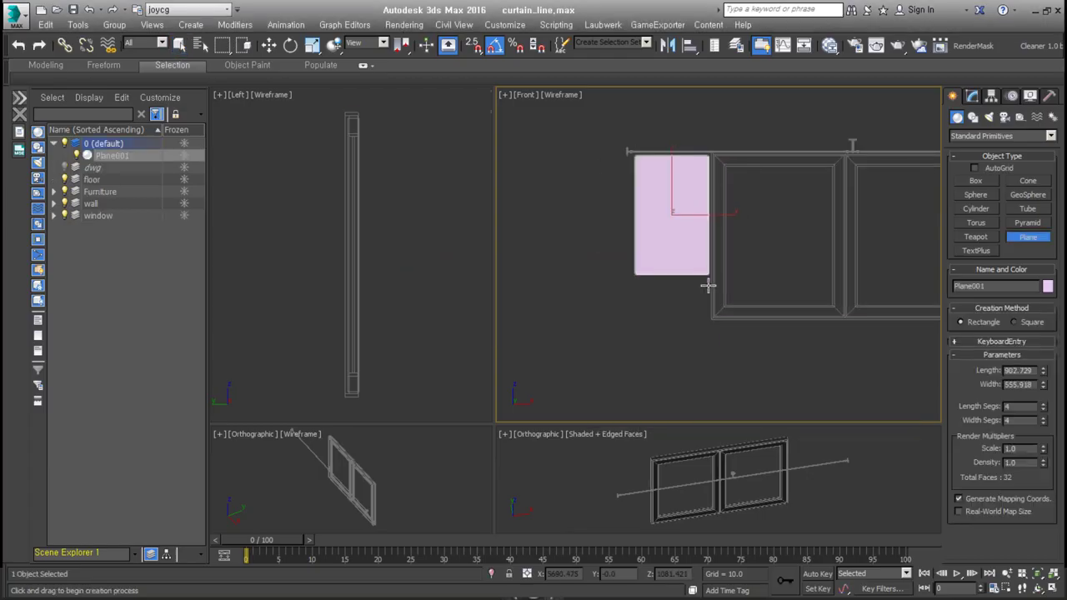
- Convert the plane to Editable Poly and select it together with the curtains_line rod
{"action": "right_click", "coordinate": [692, 250]}
{"action": "key", "text": "Escape"}
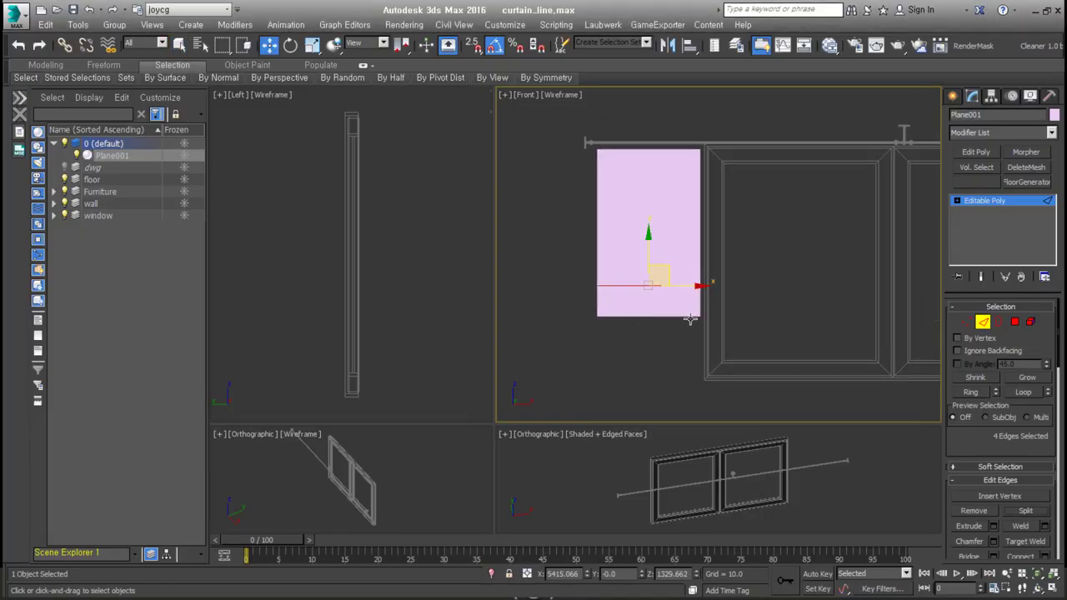
{"action": "key", "text": "4"}
{"action": "key", "text": "4"}
{"action": "key", "text": "z"}
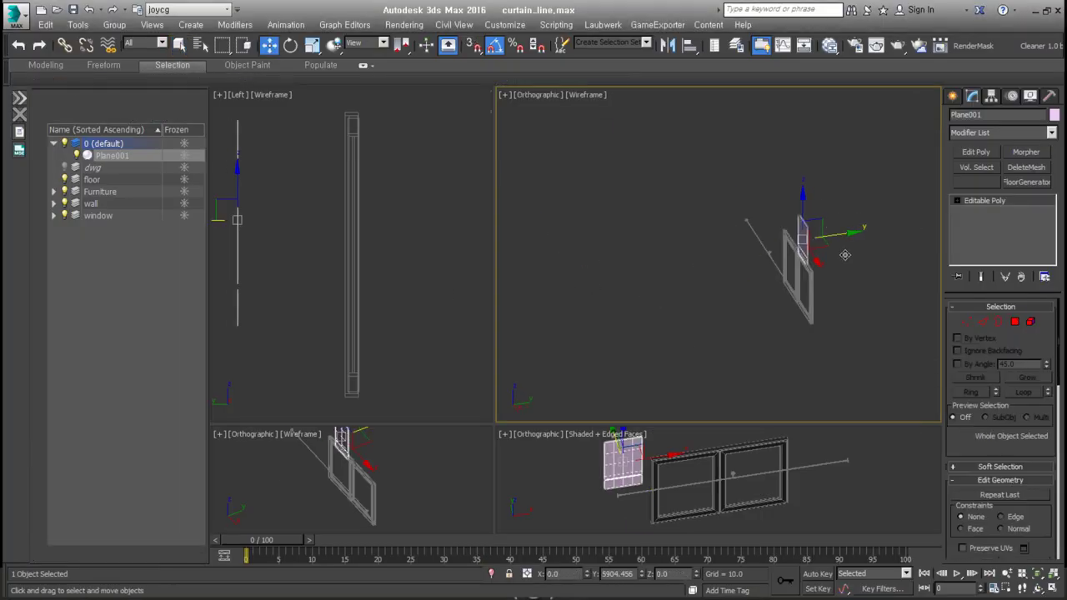
{"action": "scroll", "coordinate": [672, 315], "scroll_direction": "up", "scroll_amount": 3}
{"action": "left_click_drag", "start_coordinate": [691, 125], "coordinate": [574, 310]}
{"action": "scroll", "coordinate": [650, 325], "scroll_direction": "down", "scroll_amount": 3}
{"action": "scroll", "coordinate": [650, 325], "scroll_direction": "up", "scroll_amount": 2}
{"action": "scroll", "coordinate": [653, 243], "scroll_direction": "down", "scroll_amount": 2}
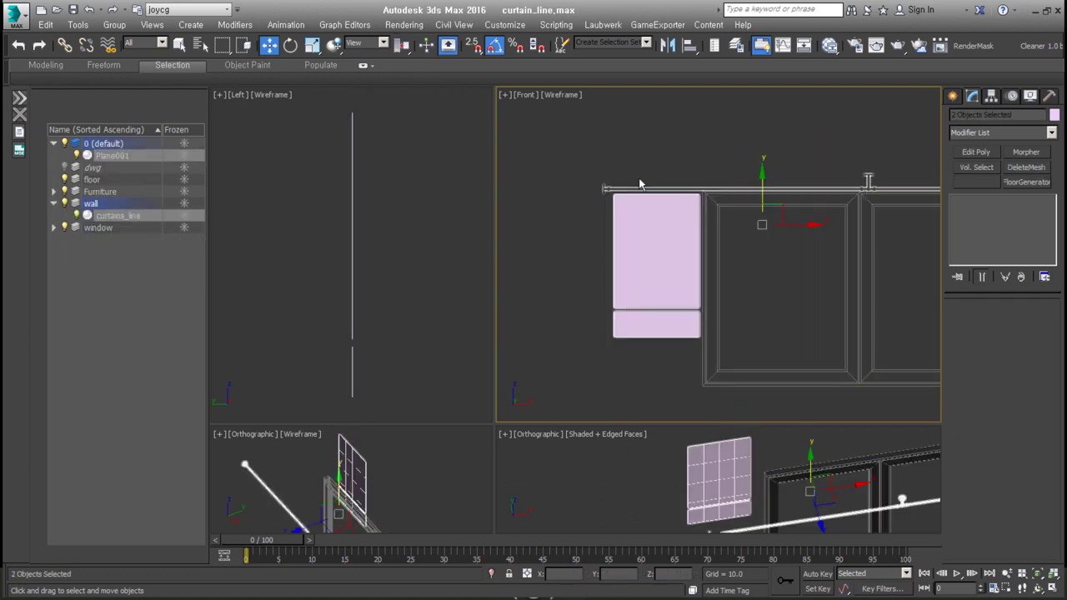
{"action": "scroll", "coordinate": [642, 219], "scroll_direction": "up", "scroll_amount": 3}
{"action": "scroll", "coordinate": [769, 250], "scroll_direction": "up", "scroll_amount": 3}
- Start exporting the selection with OBJ chosen as the file type
{"action": "left_click", "coordinate": [14, 15]}
{"action": "left_click", "coordinate": [46, 219]}
{"action": "left_click", "coordinate": [221, 412]}
{"action": "left_click", "coordinate": [216, 483]}
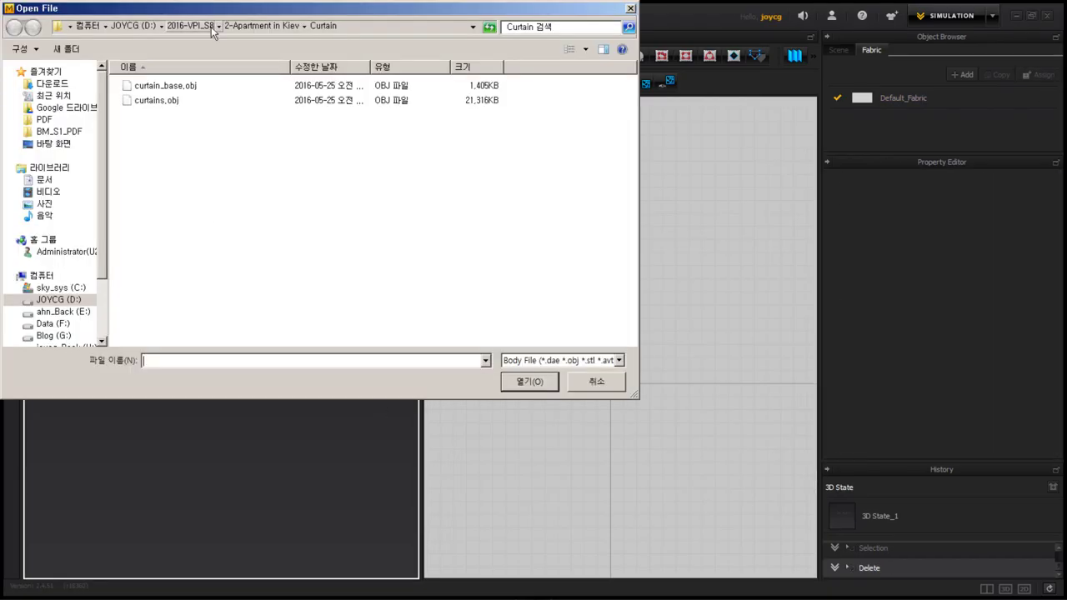
- Import curtain_bar.obj and open the bedroom reference photo
{"action": "left_click", "coordinate": [542, 379]}
{"action": "left_click", "coordinate": [543, 374]}
{"action": "scroll", "coordinate": [582, 272], "scroll_direction": "up", "scroll_amount": 5}
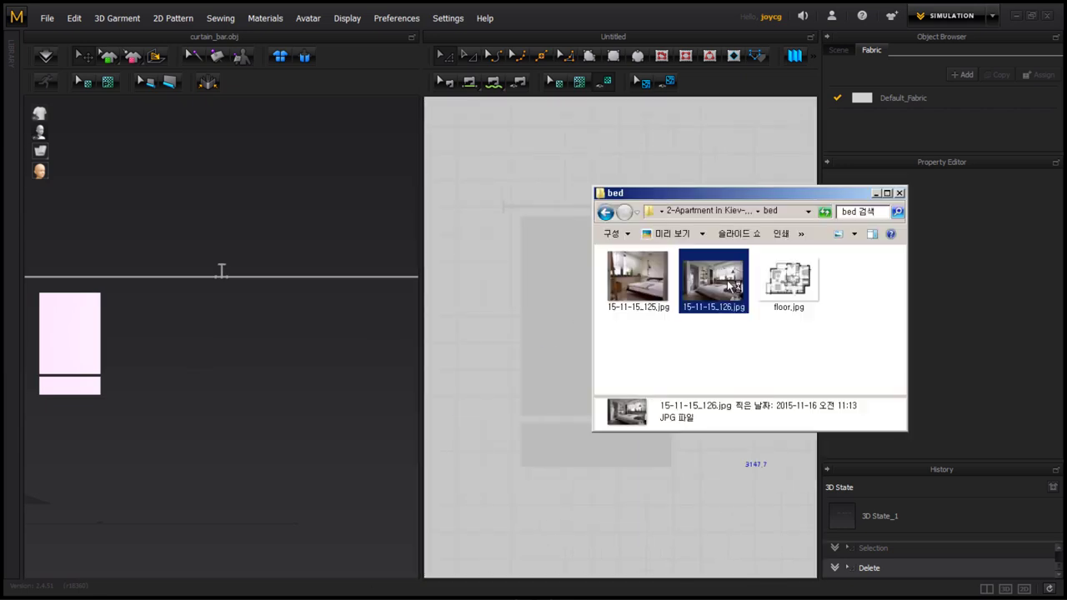
{"action": "double_click", "coordinate": [730, 286]}
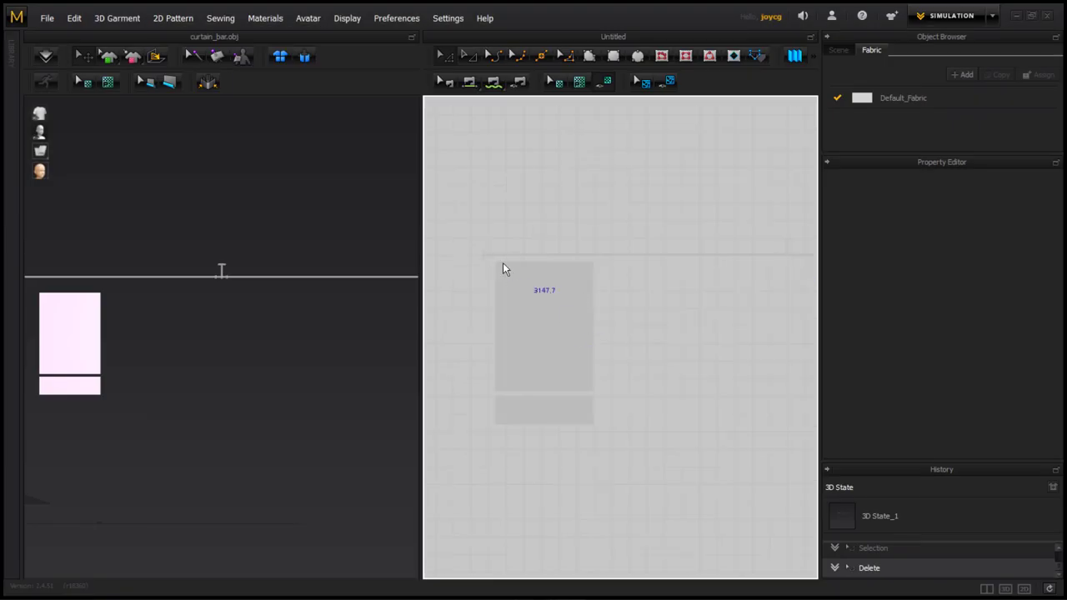
- Split the curtain pattern's top edge uniformly
{"action": "right_click", "coordinate": [600, 264]}
{"action": "left_click", "coordinate": [619, 292]}
{"action": "left_click_drag", "start_coordinate": [529, 148], "coordinate": [258, 156]}
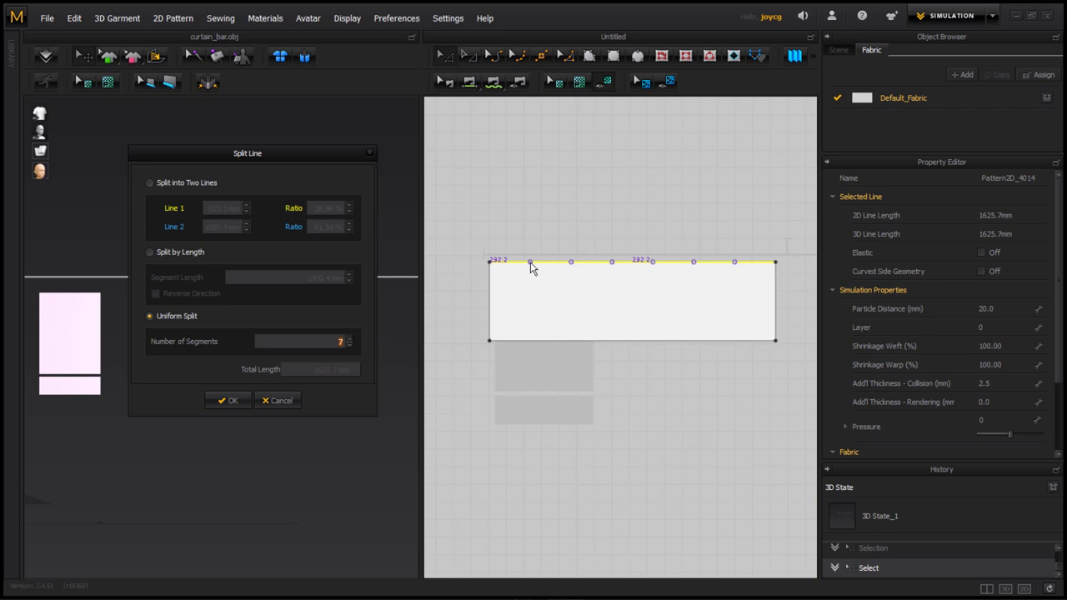
{"action": "key", "text": "Return"}
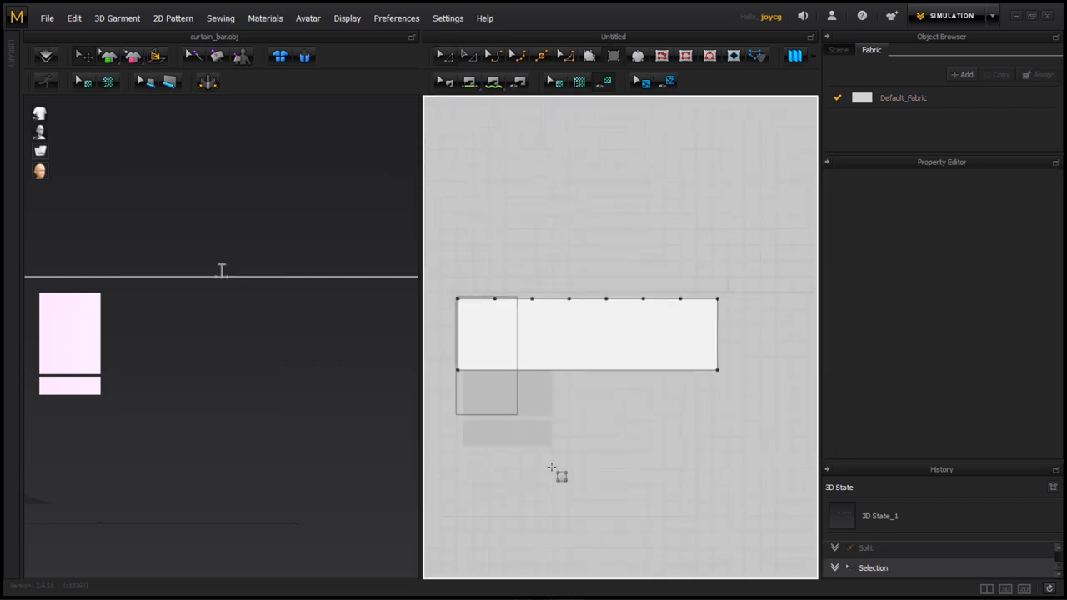
- Reshape the pattern into the tall curtain outline and delete a stray strip
{"action": "left_click", "coordinate": [569, 350]}
{"action": "left_click_drag", "start_coordinate": [566, 381], "coordinate": [575, 322]}
{"action": "left_click", "coordinate": [565, 416]}
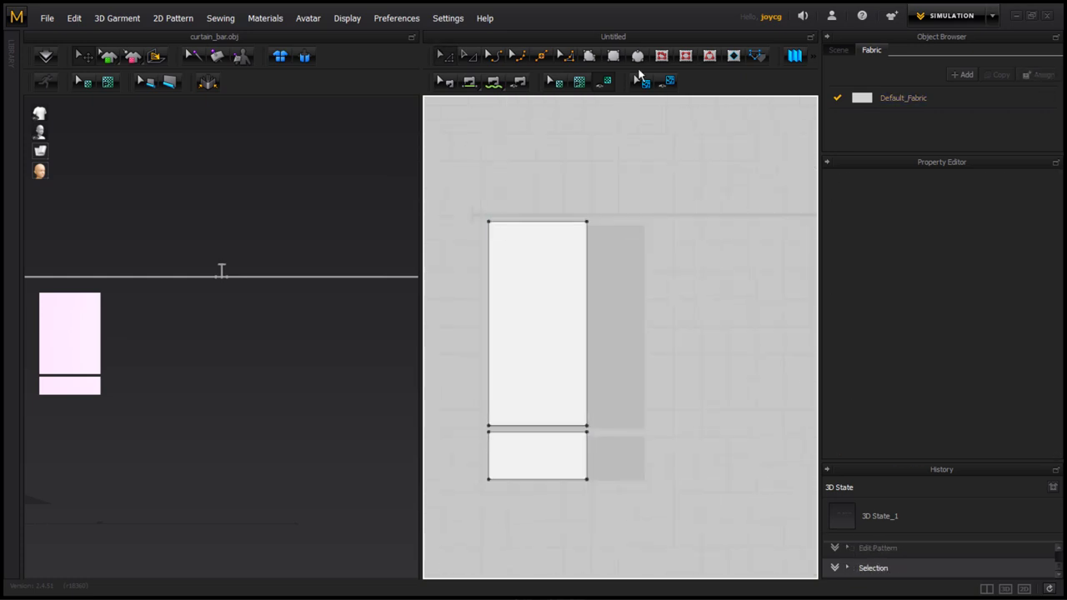
{"action": "left_click", "coordinate": [570, 192]}
{"action": "key", "text": "Delete"}
{"action": "scroll", "coordinate": [512, 311], "scroll_direction": "up", "scroll_amount": 3}
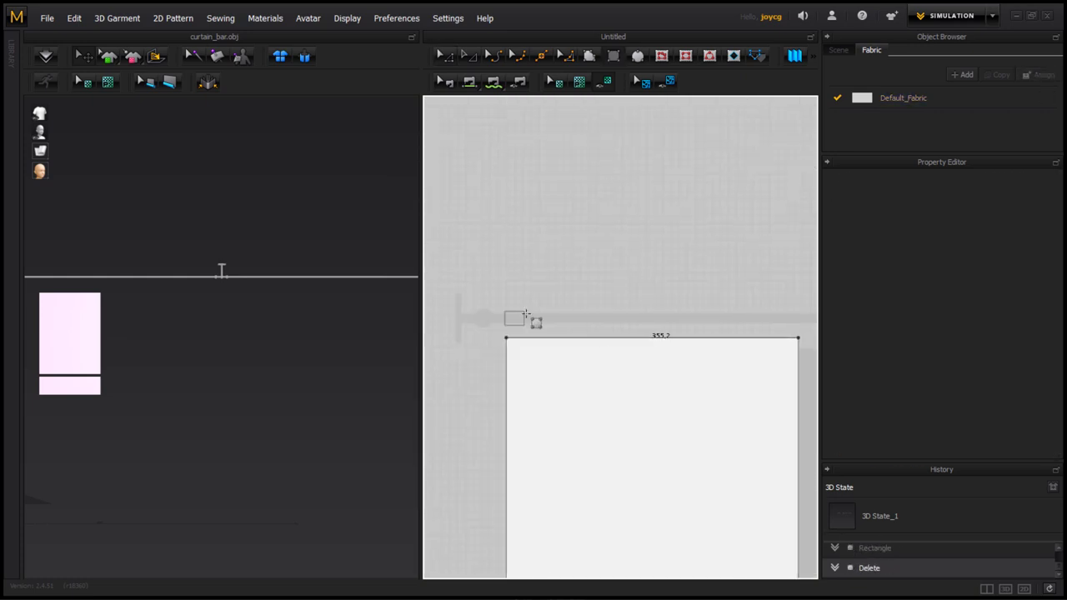
- Create a 20 × 300 mm tie strip and paste a second copy of it
{"action": "left_click", "coordinate": [539, 262]}
{"action": "type", "text": "20"}
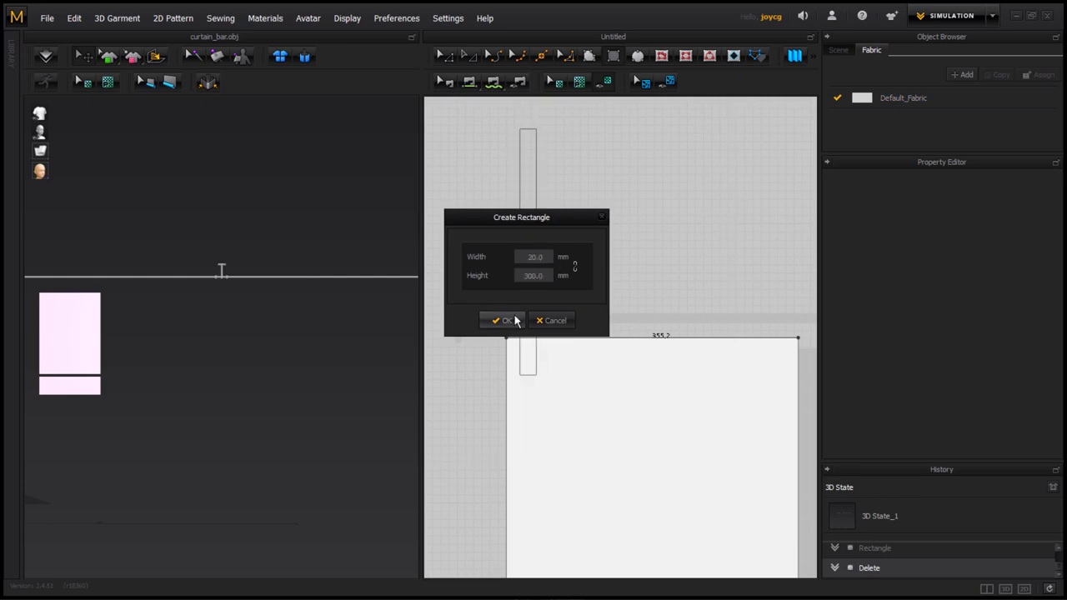
{"action": "left_click", "coordinate": [505, 320]}
{"action": "scroll", "coordinate": [570, 283], "scroll_direction": "up", "scroll_amount": 2}
{"action": "scroll", "coordinate": [569, 284], "scroll_direction": "up", "scroll_amount": 2}
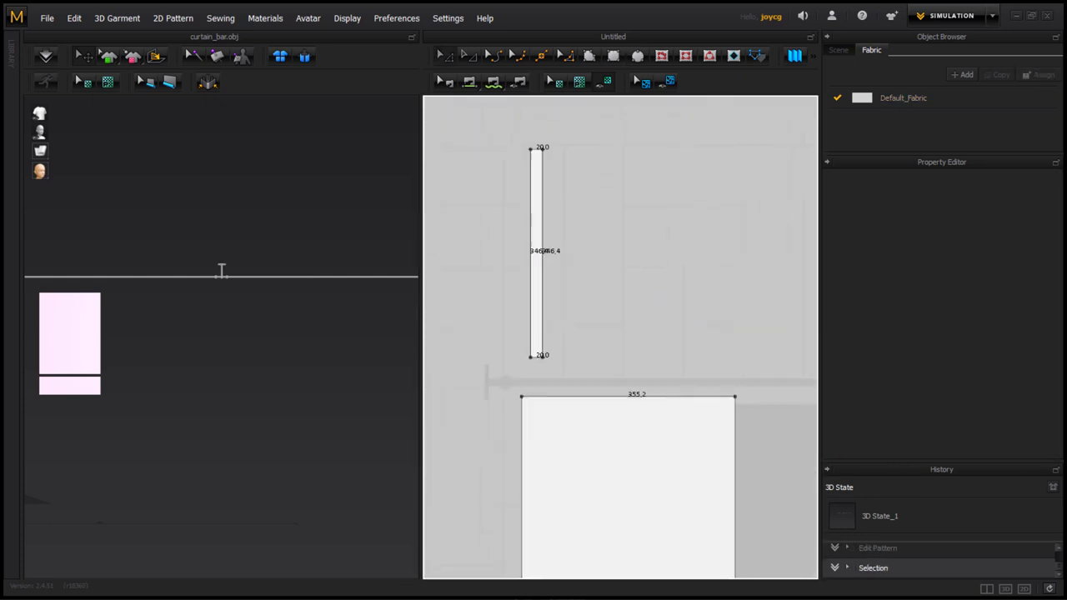
{"action": "key", "text": "ctrl+c"}
{"action": "key", "text": "ctrl+v"}
{"action": "left_click", "coordinate": [524, 393]}
- Split the panel's top edge at 20.0 and select all patterns
{"action": "right_click", "coordinate": [524, 393]}
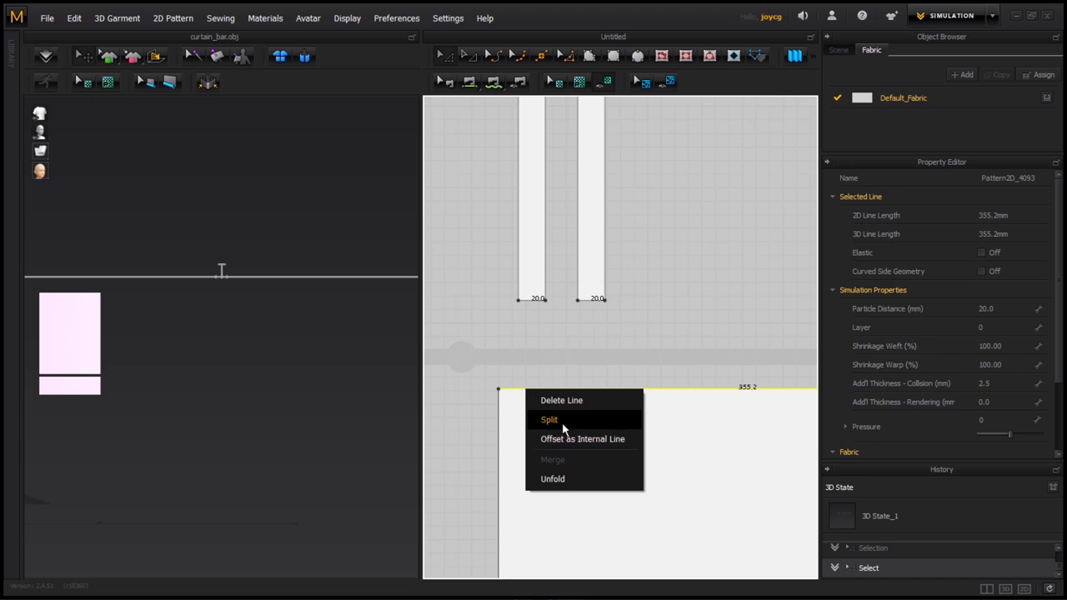
{"action": "left_click", "coordinate": [563, 427]}
{"action": "left_click", "coordinate": [286, 411]}
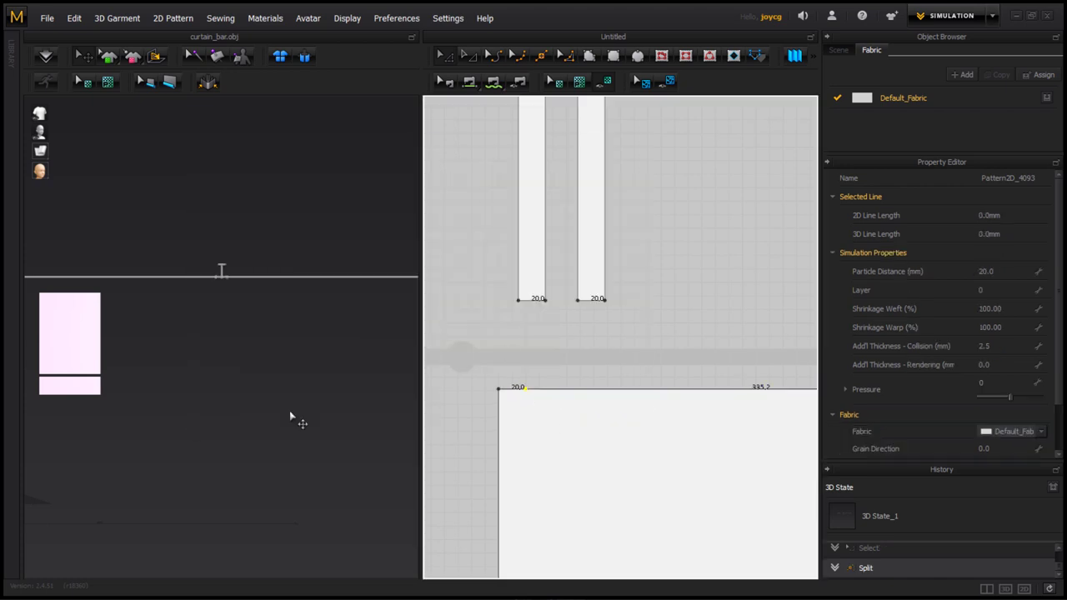
{"action": "scroll", "coordinate": [507, 429], "scroll_direction": "down", "scroll_amount": 2}
{"action": "scroll", "coordinate": [167, 370], "scroll_direction": "down", "scroll_amount": 2}
{"action": "scroll", "coordinate": [561, 336], "scroll_direction": "down", "scroll_amount": 3}
{"action": "key", "text": "ctrl+a"}
{"action": "mouse_move", "coordinate": [357, 322]}
{"action": "right_mouse_down"}
{"action": "mouse_move", "coordinate": [333, 281]}
{"action": "mouse_move", "coordinate": [269, 357]}
{"action": "mouse_move", "coordinate": [315, 267]}
{"action": "mouse_move", "coordinate": [208, 316]}
{"action": "mouse_move", "coordinate": [167, 351]}
{"action": "right_mouse_up"}
- Segment-sew the panel's bottom edge to the lower band's top edge
{"action": "left_click", "coordinate": [124, 242]}
{"action": "mouse_move", "coordinate": [123, 242]}
{"action": "right_mouse_down"}
{"action": "mouse_move", "coordinate": [152, 311]}
{"action": "mouse_move", "coordinate": [250, 317]}
{"action": "mouse_move", "coordinate": [302, 138]}
{"action": "mouse_move", "coordinate": [233, 269]}
{"action": "mouse_move", "coordinate": [329, 242]}
{"action": "mouse_move", "coordinate": [326, 353]}
{"action": "right_mouse_up"}
{"action": "mouse_move", "coordinate": [135, 198]}
{"action": "right_mouse_down"}
{"action": "mouse_move", "coordinate": [230, 388]}
{"action": "mouse_move", "coordinate": [239, 441]}
{"action": "right_mouse_up"}
{"action": "left_click", "coordinate": [517, 351]}
{"action": "scroll", "coordinate": [570, 355], "scroll_direction": "up", "scroll_amount": 3}
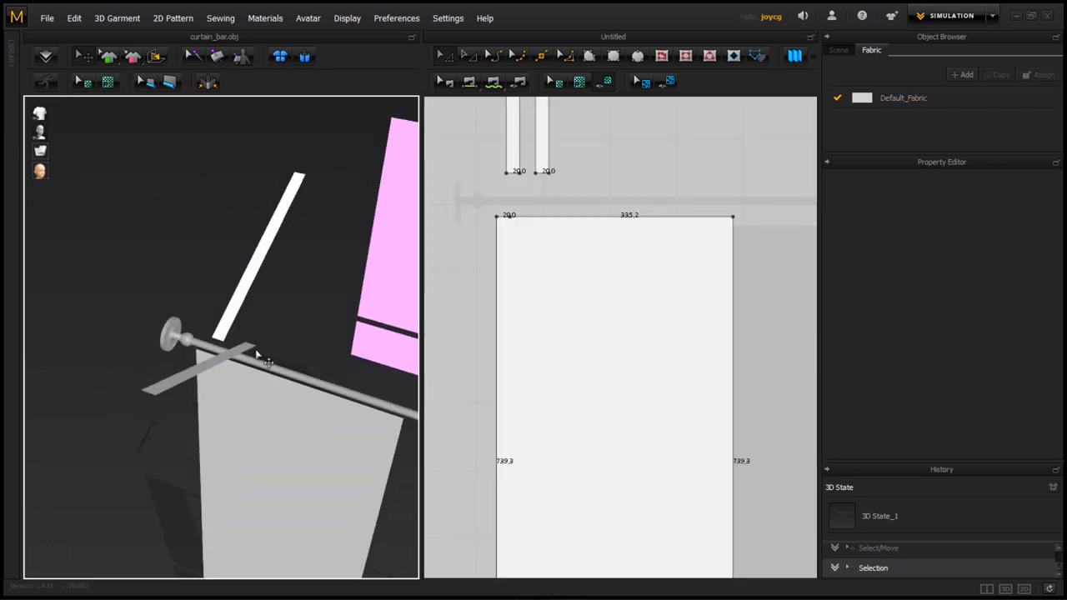
{"action": "right_click_drag", "start_coordinate": [258, 358], "coordinate": [211, 431]}
{"action": "left_click", "coordinate": [494, 81]}
{"action": "scroll", "coordinate": [583, 375], "scroll_direction": "down", "scroll_amount": 2}
{"action": "left_click", "coordinate": [561, 463]}
{"action": "left_click", "coordinate": [569, 219]}
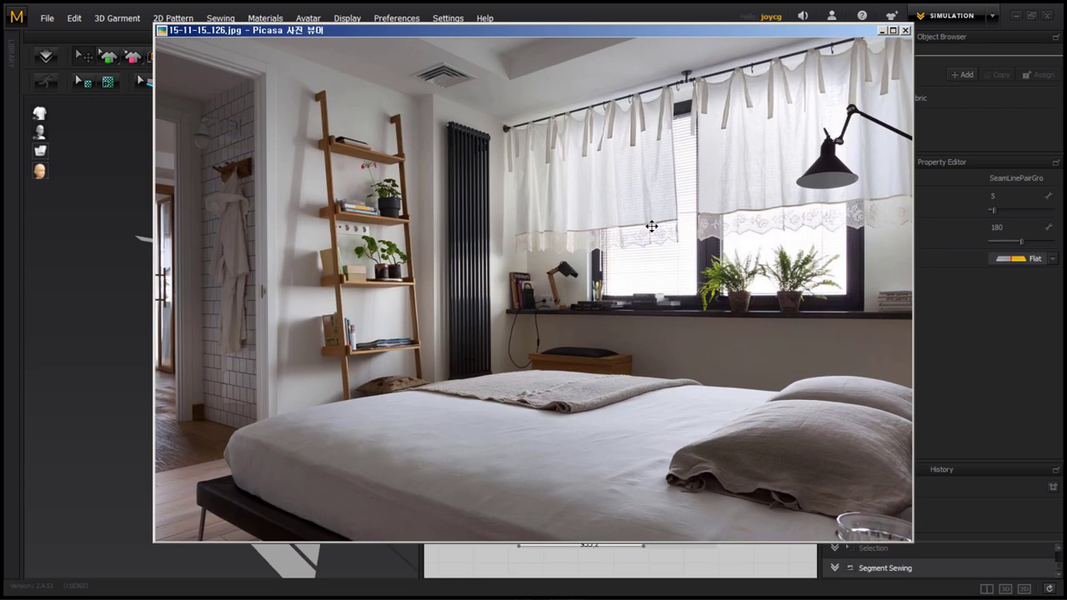
- Offset the seam edge as internal fold lines and check the seam in 3D
{"action": "left_click", "coordinate": [882, 31]}
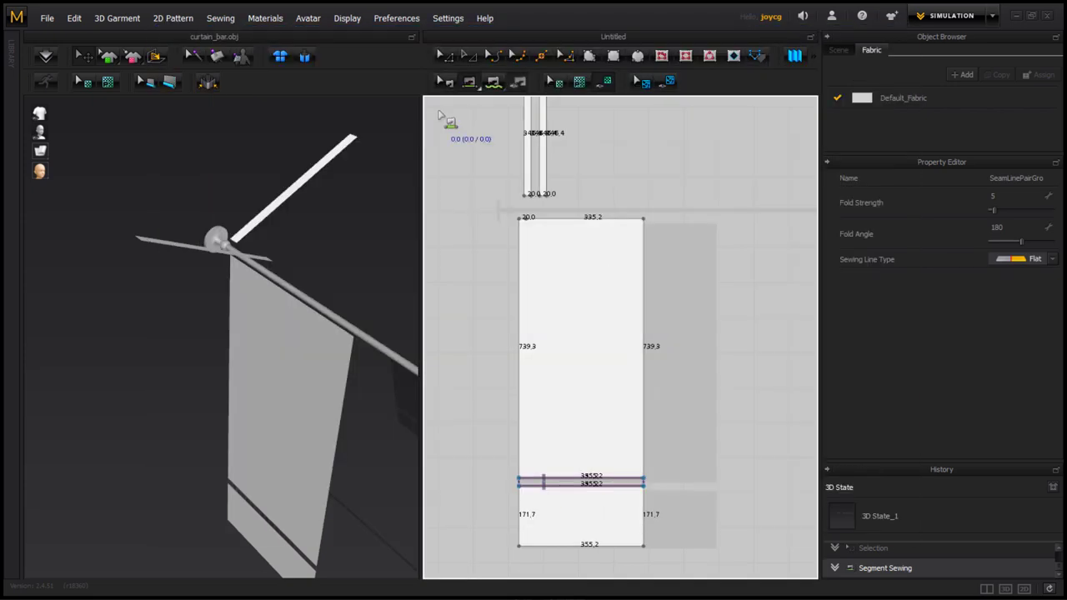
{"action": "left_click", "coordinate": [467, 81]}
{"action": "left_click", "coordinate": [581, 479]}
{"action": "left_click", "coordinate": [592, 493]}
{"action": "left_click", "coordinate": [489, 352]}
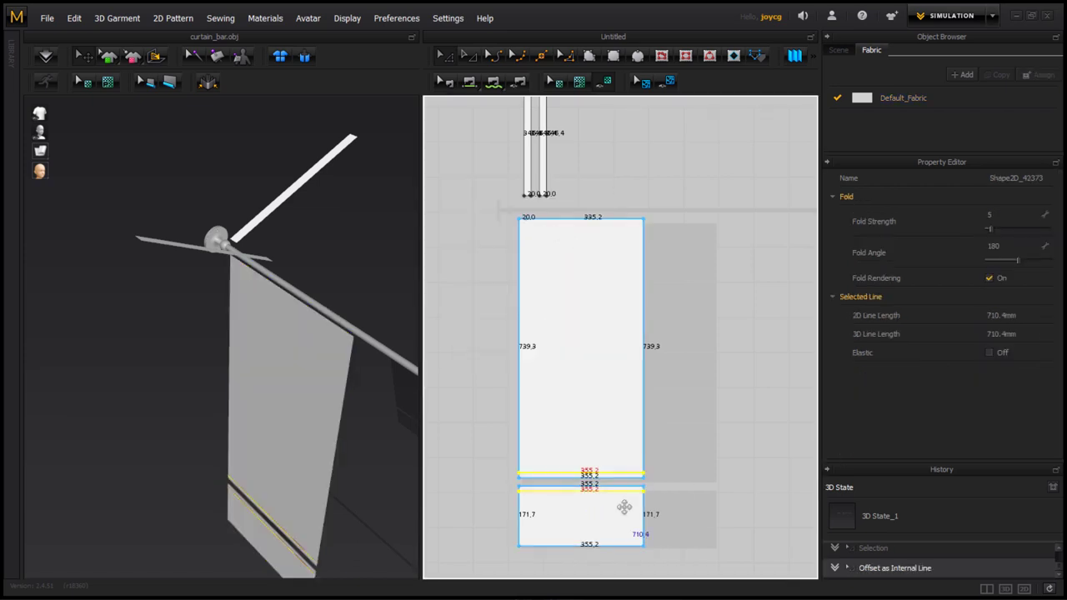
{"action": "right_click_drag", "start_coordinate": [624, 506], "coordinate": [644, 418]}
{"action": "right_click_drag", "start_coordinate": [250, 400], "coordinate": [284, 436]}
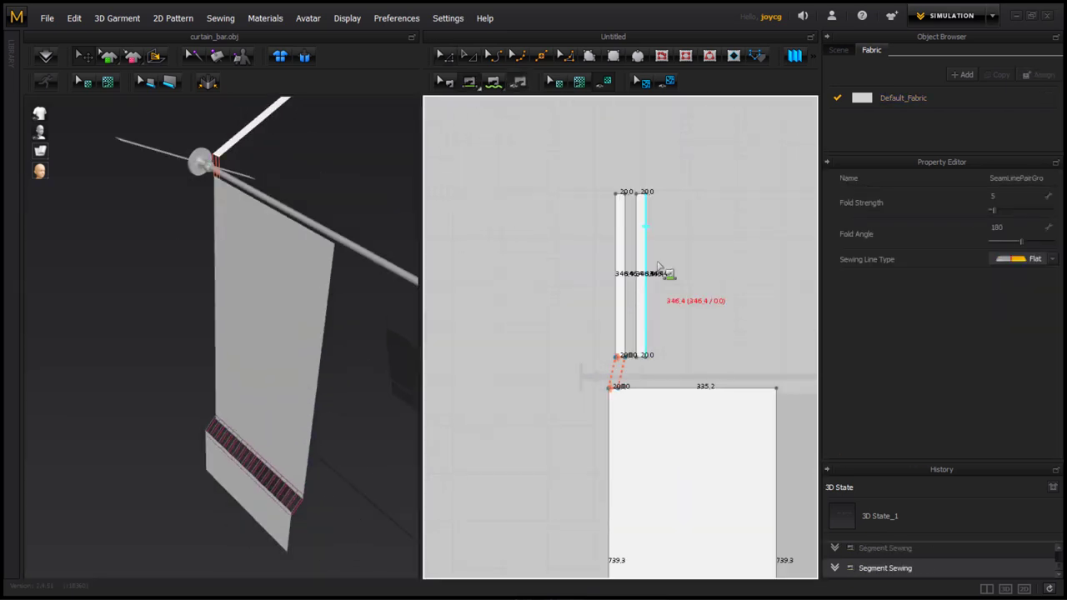
{"action": "scroll", "coordinate": [254, 259], "scroll_direction": "up", "scroll_amount": 4}
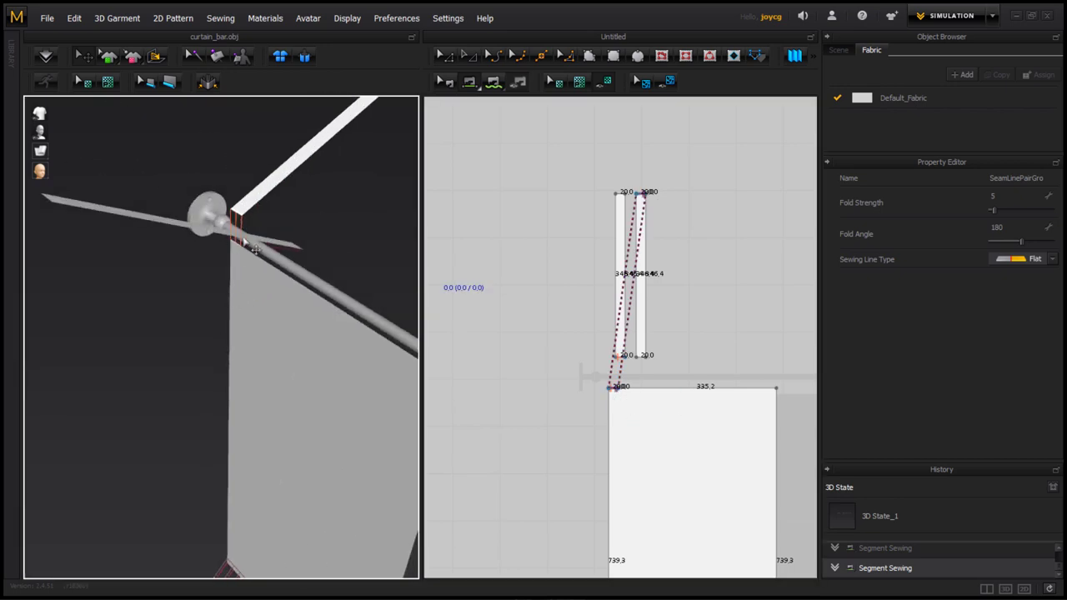
{"action": "mouse_move", "coordinate": [246, 236]}
{"action": "right_mouse_down"}
{"action": "mouse_move", "coordinate": [257, 370]}
{"action": "mouse_move", "coordinate": [266, 281]}
{"action": "mouse_move", "coordinate": [345, 334]}
{"action": "mouse_move", "coordinate": [300, 375]}
{"action": "mouse_move", "coordinate": [162, 406]}
{"action": "mouse_move", "coordinate": [229, 406]}
{"action": "right_mouse_up"}
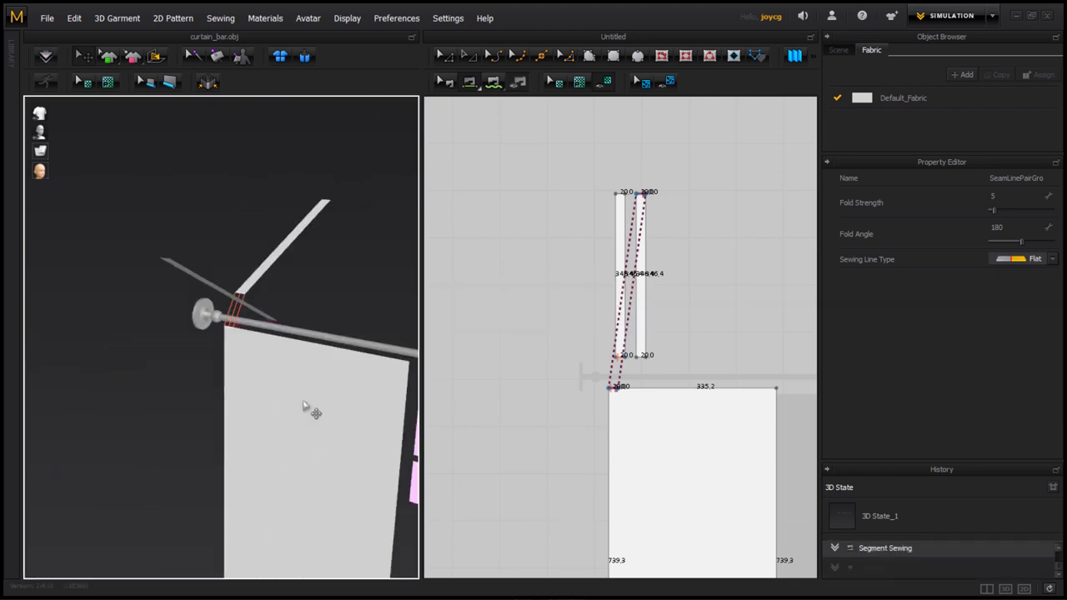
- Run the cloth simulation to drape the curtain on the rod
{"action": "left_click", "coordinate": [188, 315]}
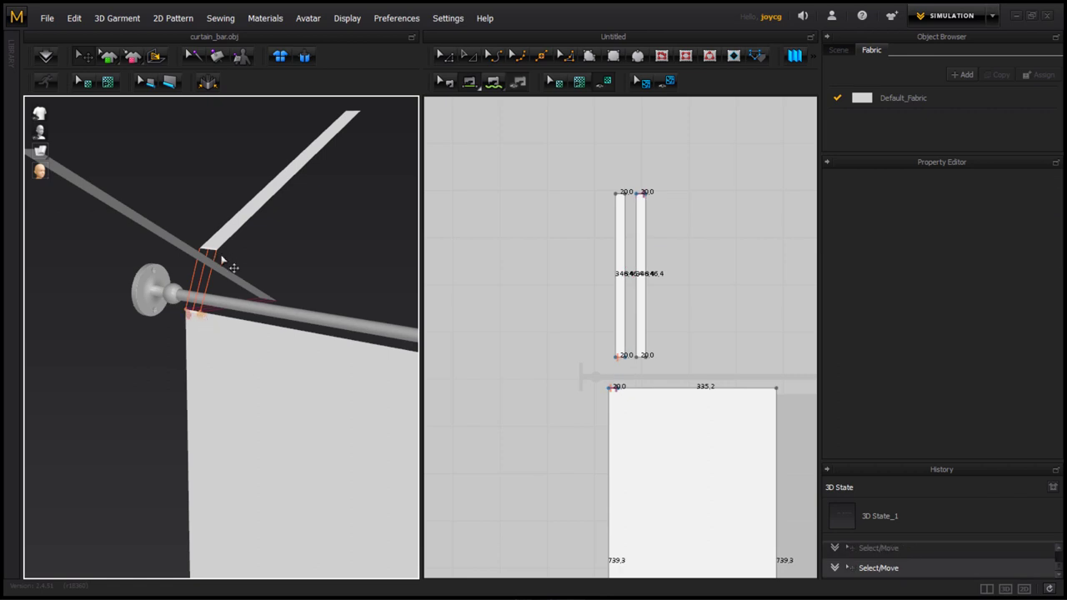
{"action": "right_click_drag", "start_coordinate": [222, 261], "coordinate": [121, 367]}
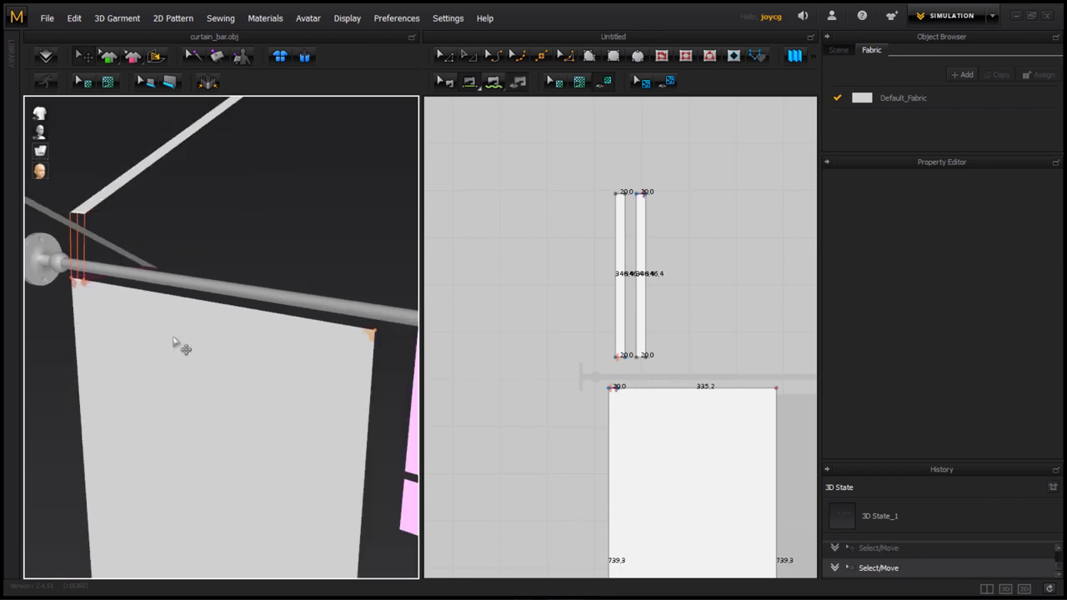
{"action": "right_click_drag", "start_coordinate": [173, 341], "coordinate": [236, 382]}
{"action": "key", "text": "space"}
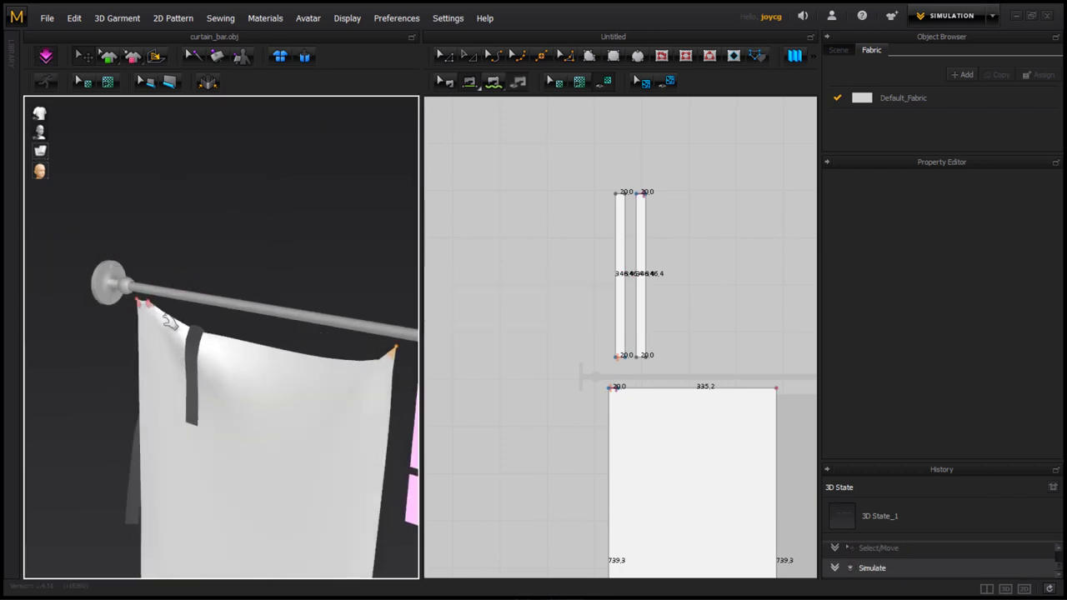
- Set both tie strips' particle distance to 6.0
{"action": "right_click_drag", "start_coordinate": [175, 315], "coordinate": [567, 191]}
{"action": "left_click_drag", "start_coordinate": [566, 191], "coordinate": [662, 366]}
{"action": "right_click_drag", "start_coordinate": [275, 350], "coordinate": [341, 409]}
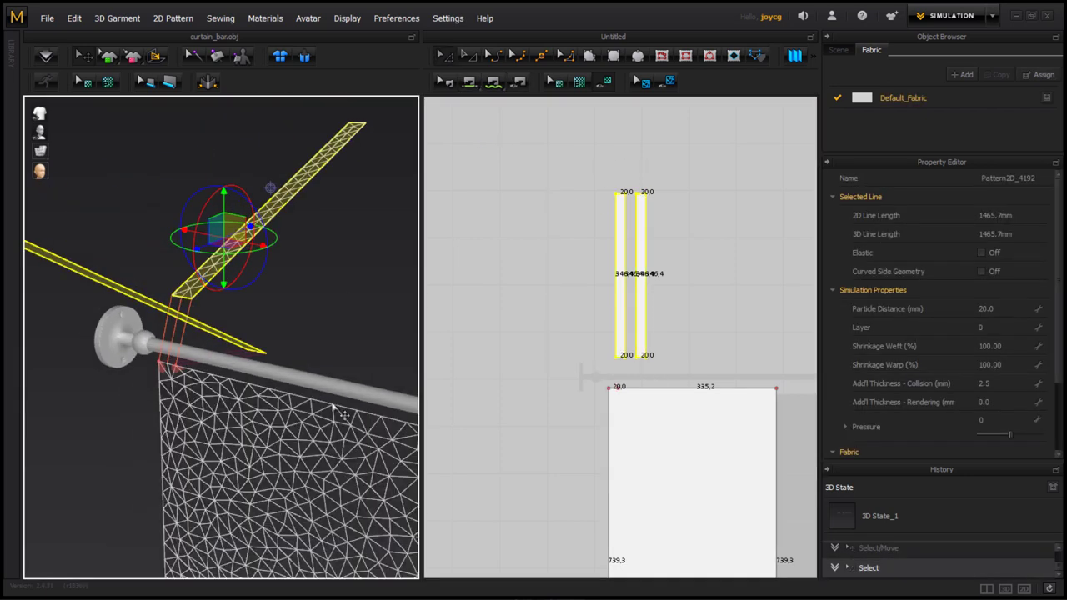
{"action": "type", "text": "6"}
{"action": "key", "text": "Return"}
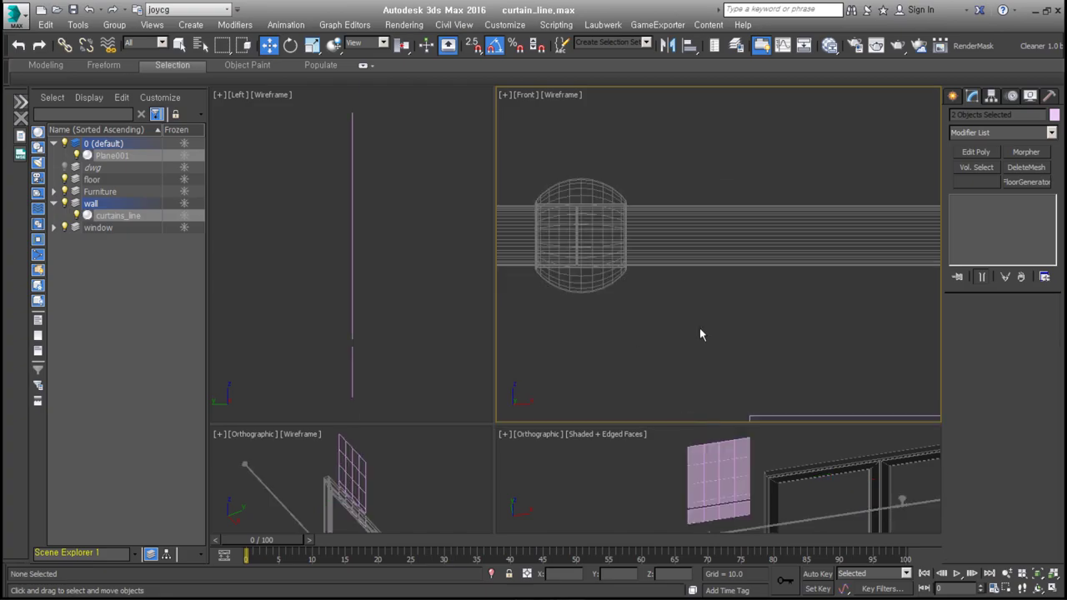
- Connect the rod's selected edges with 15 segments
{"action": "right_click", "coordinate": [596, 326]}
{"action": "left_click", "coordinate": [595, 325]}
{"action": "type", "text": "15"}
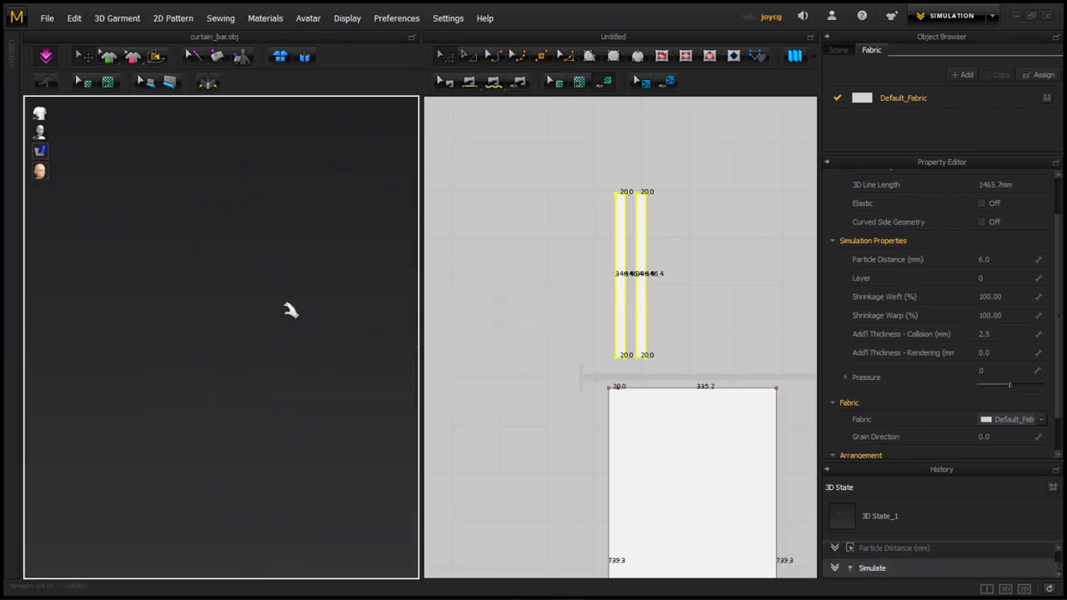
- Pull the first tie strap up and loop it over the rod
{"action": "right_click_drag", "start_coordinate": [364, 239], "coordinate": [372, 331]}
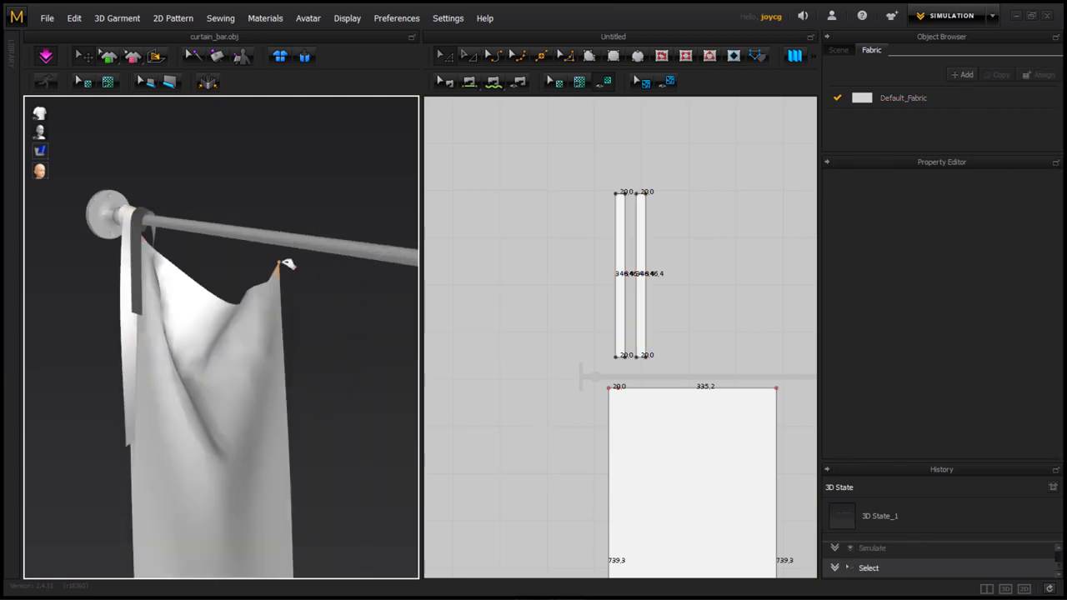
{"action": "mouse_move", "coordinate": [277, 307]}
{"action": "right_mouse_down"}
{"action": "mouse_move", "coordinate": [378, 308]}
{"action": "mouse_move", "coordinate": [252, 260]}
{"action": "mouse_move", "coordinate": [261, 221]}
{"action": "right_mouse_up"}
{"action": "left_click", "coordinate": [250, 288]}
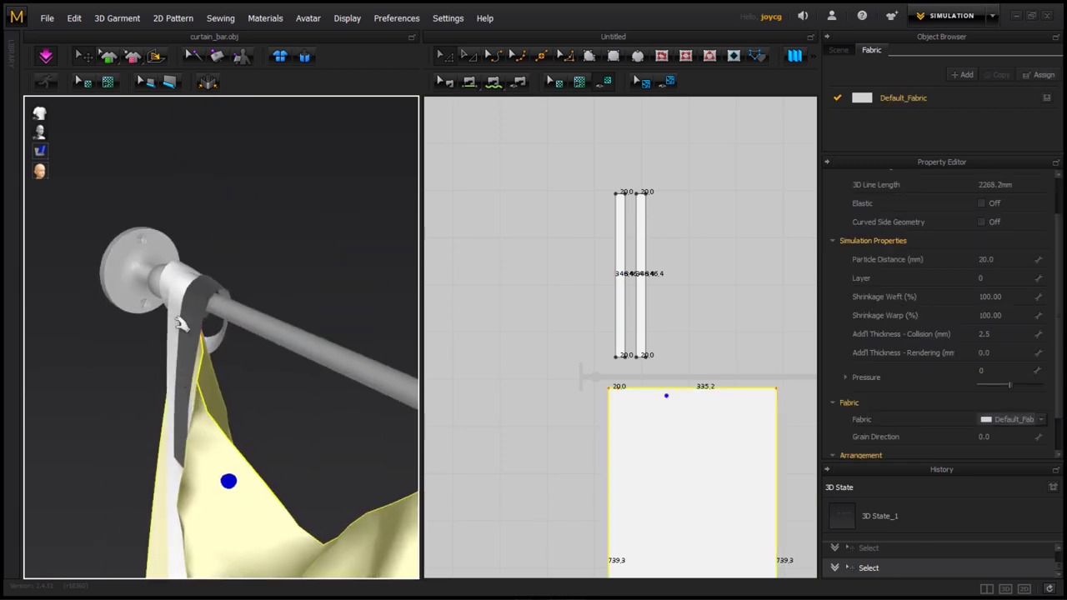
{"action": "left_click_drag", "start_coordinate": [182, 325], "coordinate": [229, 221]}
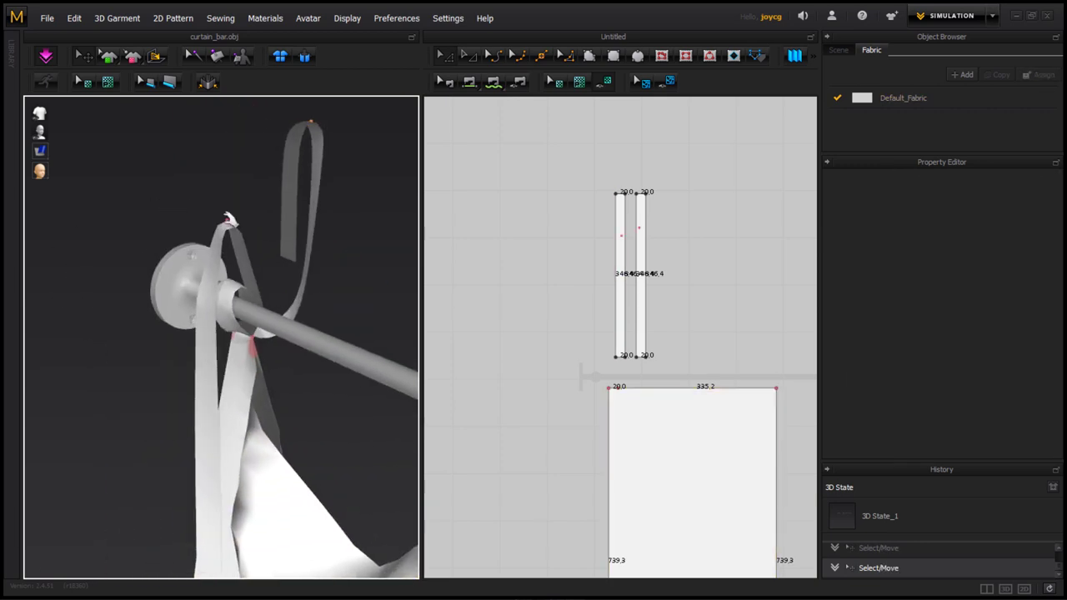
{"action": "left_click_drag", "start_coordinate": [223, 357], "coordinate": [215, 246]}
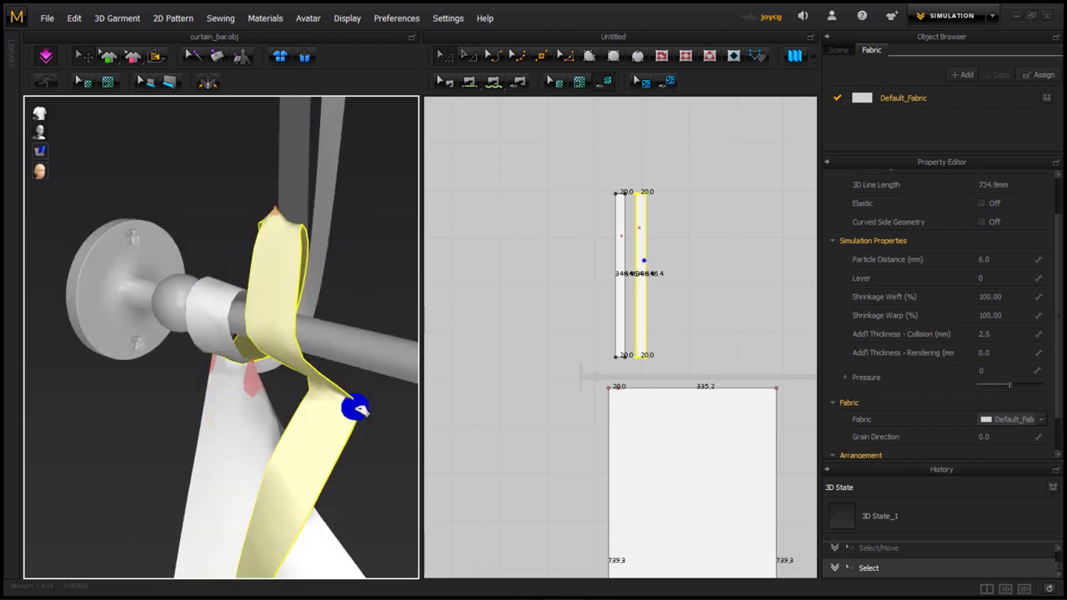
{"action": "mouse_move", "coordinate": [214, 246]}
{"action": "right_mouse_down"}
{"action": "mouse_move", "coordinate": [286, 389]}
{"action": "mouse_move", "coordinate": [284, 323]}
{"action": "right_mouse_up"}
{"action": "left_click", "coordinate": [283, 324]}
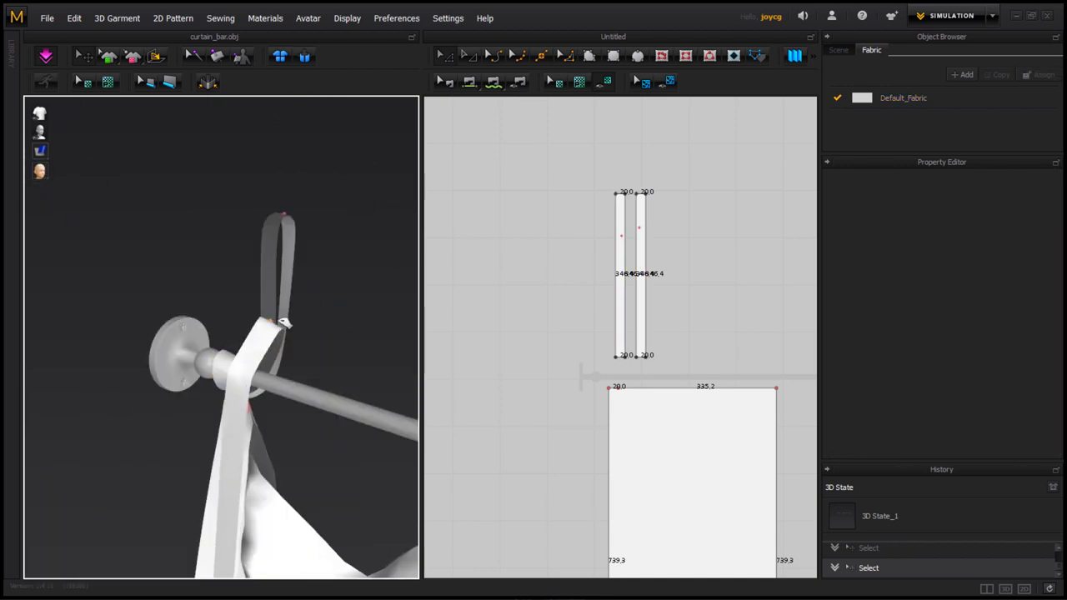
{"action": "left_click_drag", "start_coordinate": [342, 332], "coordinate": [356, 295]}
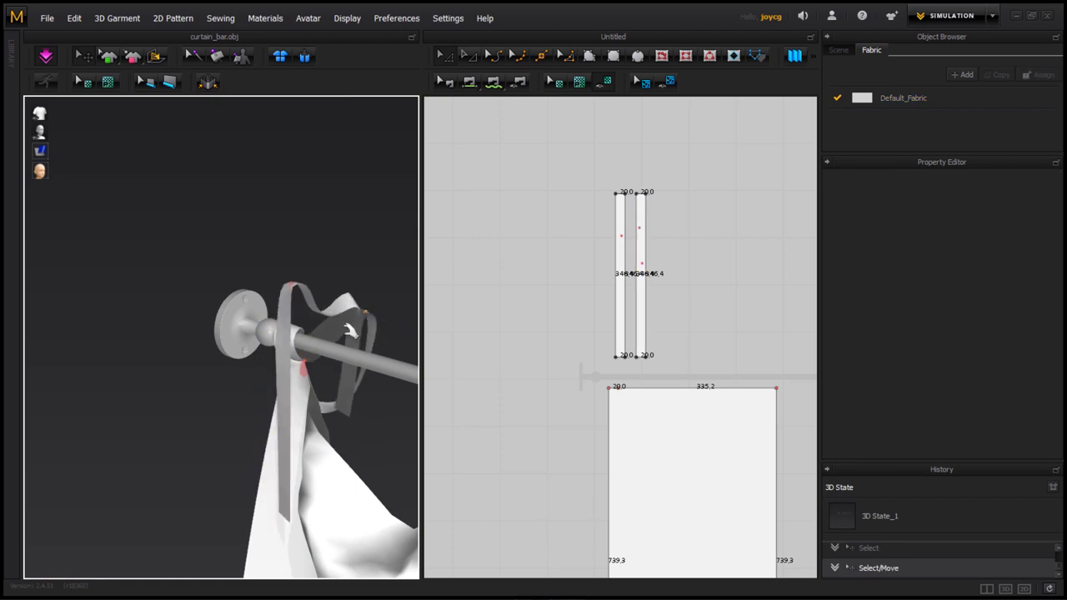
- Wrap the other tie strap down around the rod and tighten the knot
{"action": "left_click", "coordinate": [293, 306]}
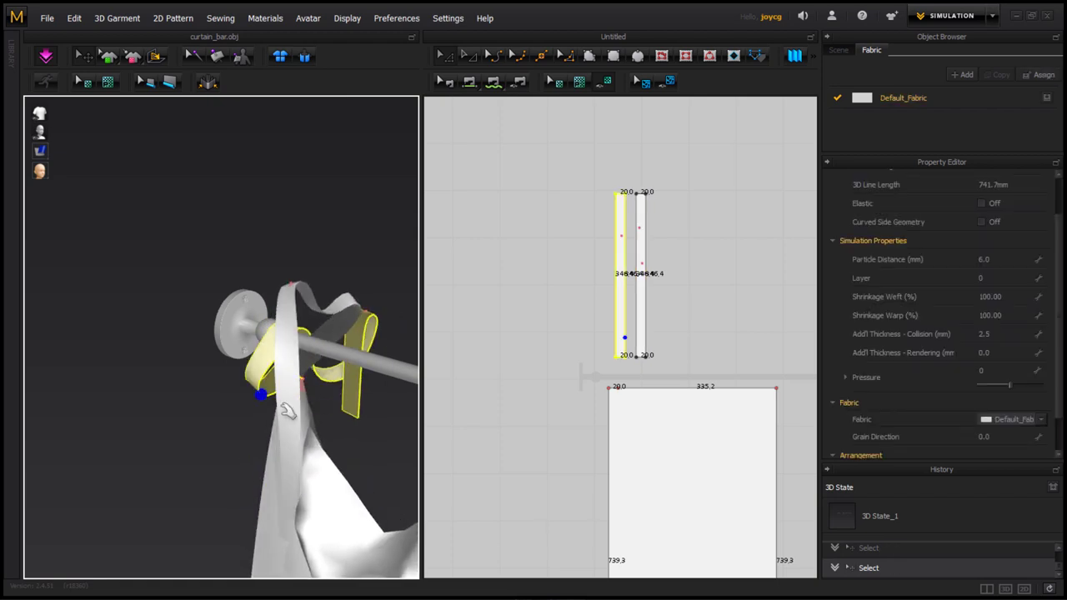
{"action": "right_click_drag", "start_coordinate": [286, 408], "coordinate": [274, 382]}
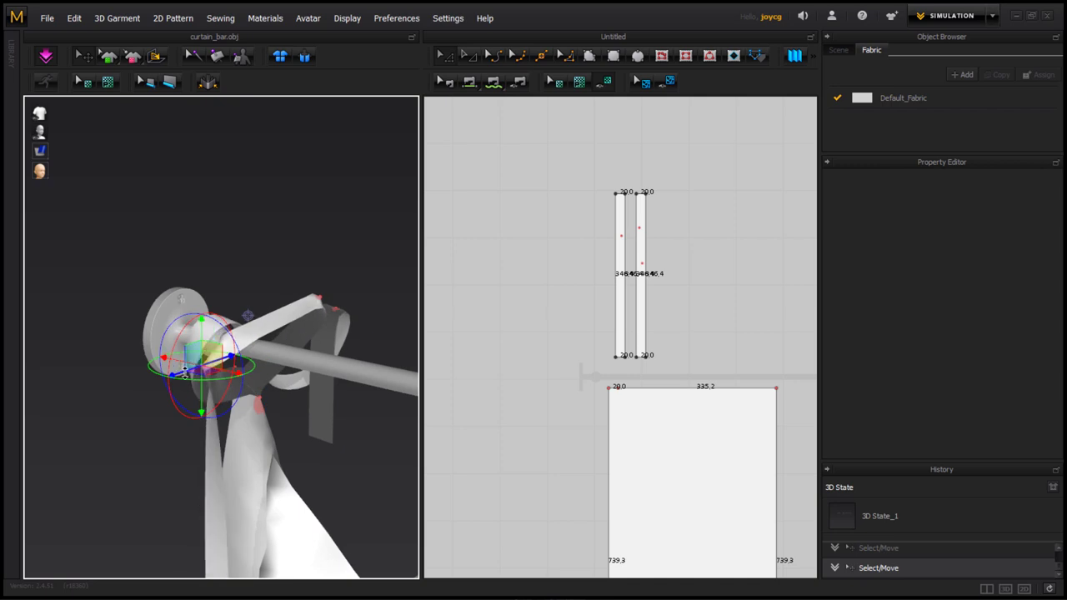
{"action": "right_click_drag", "start_coordinate": [185, 373], "coordinate": [178, 321]}
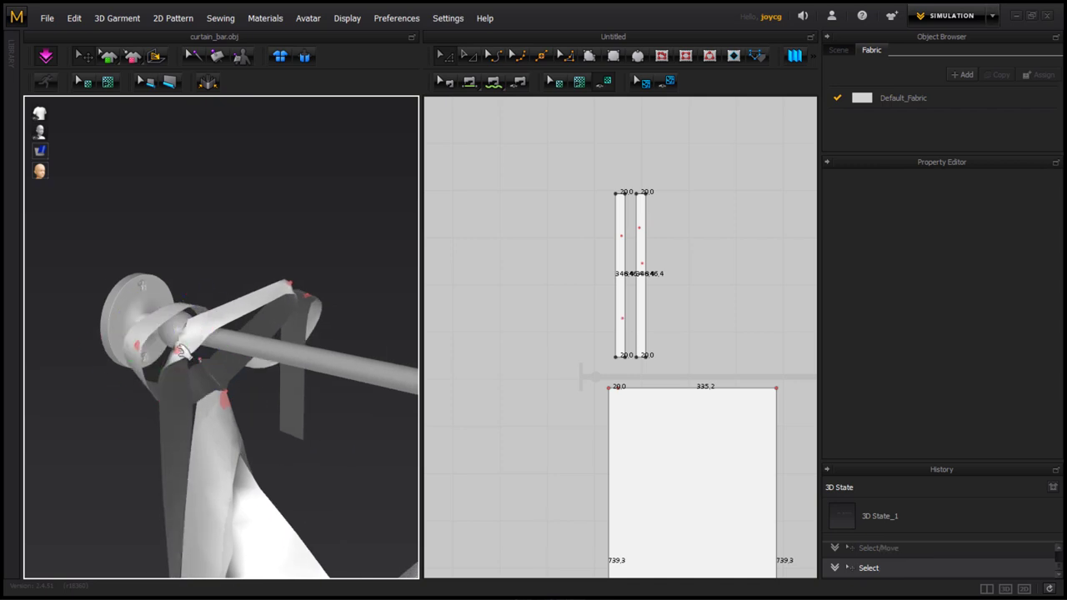
{"action": "left_click_drag", "start_coordinate": [142, 405], "coordinate": [153, 459]}
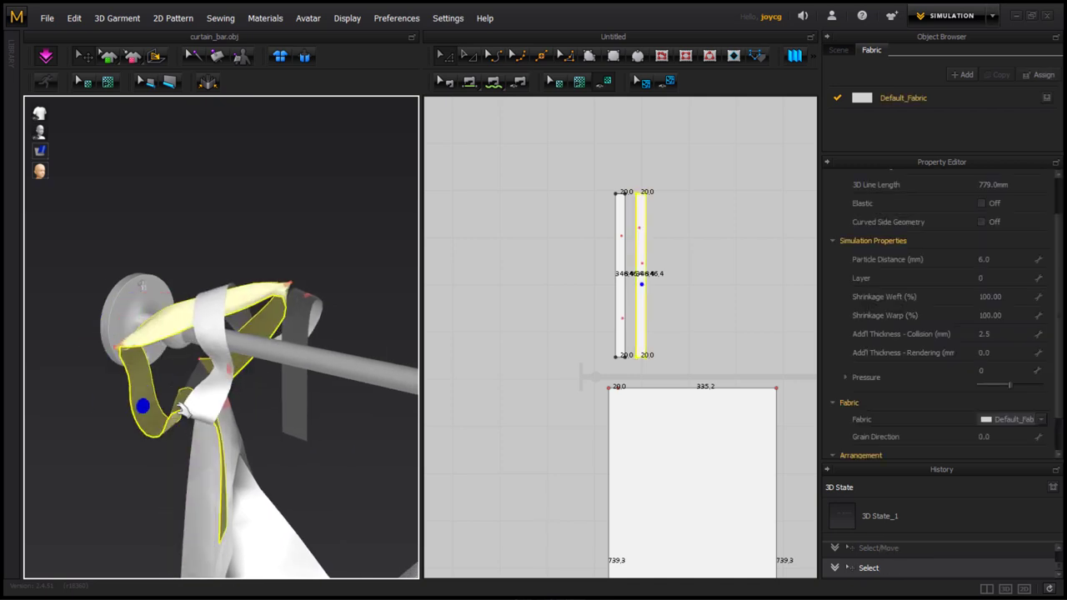
{"action": "left_click_drag", "start_coordinate": [109, 353], "coordinate": [107, 492]}
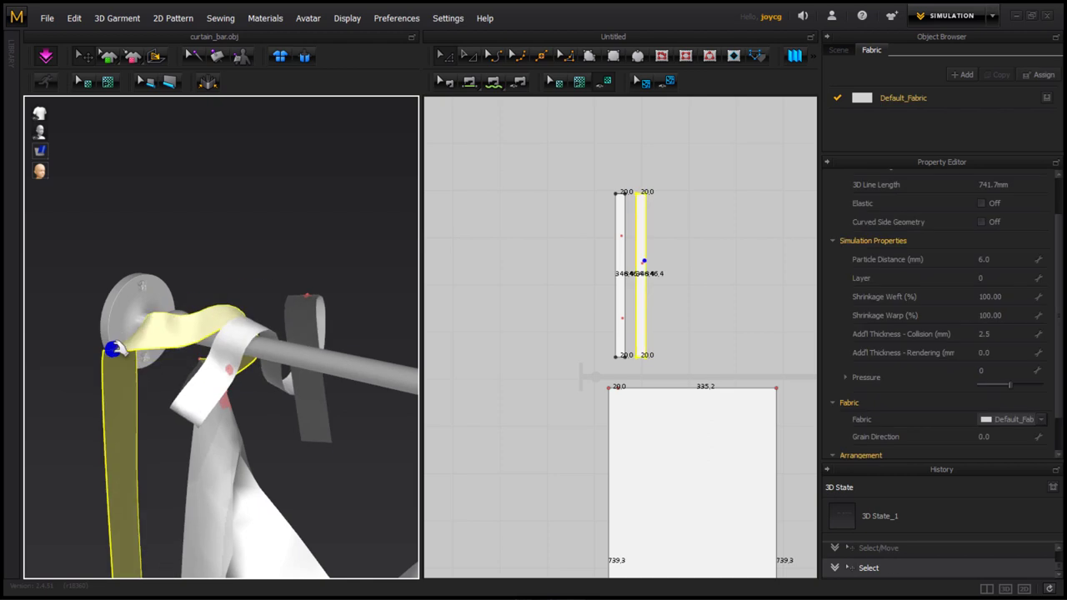
{"action": "left_click_drag", "start_coordinate": [193, 331], "coordinate": [248, 305]}
{"action": "mouse_move", "coordinate": [248, 305]}
{"action": "right_mouse_down"}
{"action": "mouse_move", "coordinate": [317, 293]}
{"action": "mouse_move", "coordinate": [157, 306]}
{"action": "right_mouse_up"}
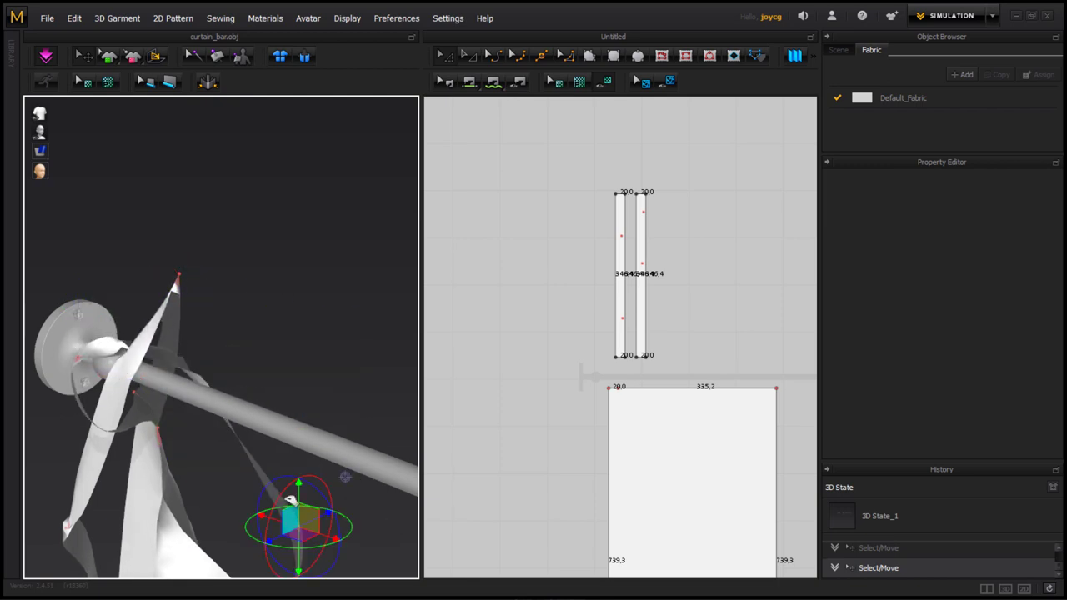
{"action": "left_click", "coordinate": [92, 358]}
- Pull the loose tie strap up over the rod end
{"action": "left_click", "coordinate": [127, 336]}
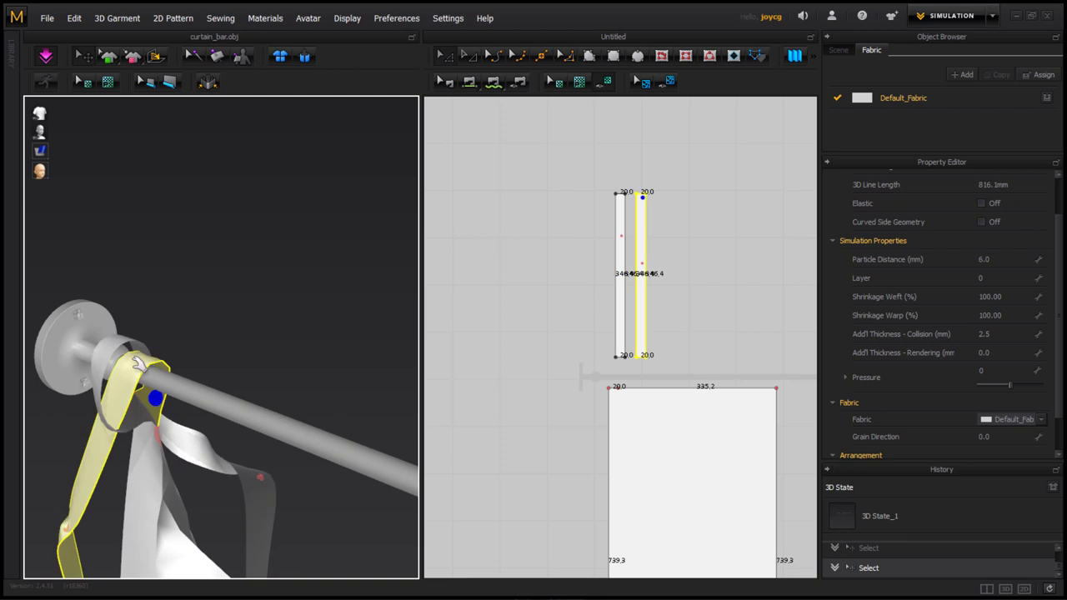
{"action": "left_click_drag", "start_coordinate": [140, 360], "coordinate": [217, 286]}
{"action": "left_click_drag", "start_coordinate": [266, 481], "coordinate": [173, 356]}
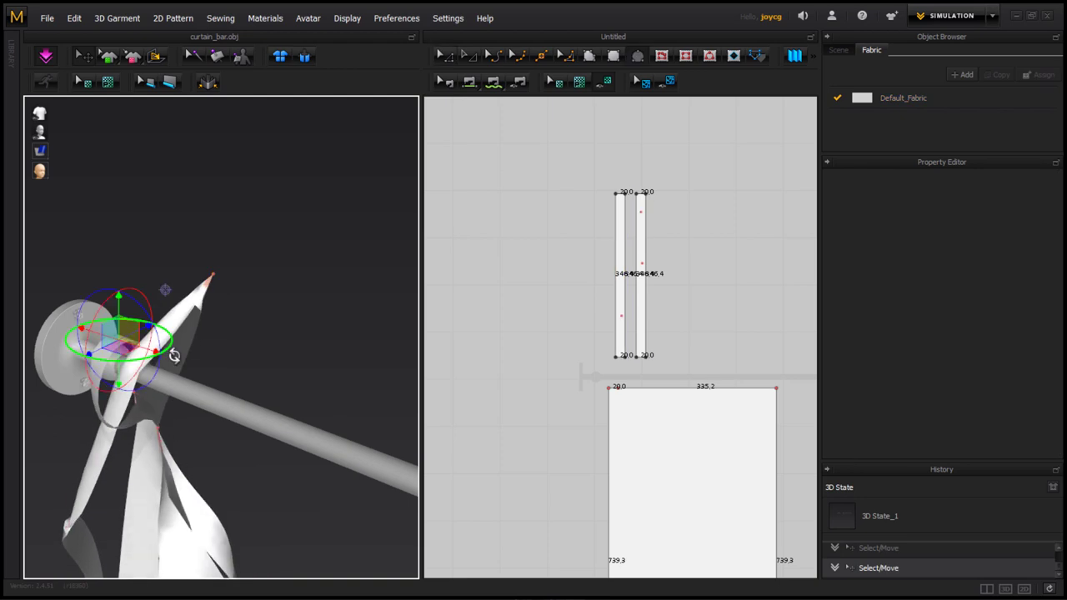
{"action": "mouse_move", "coordinate": [200, 356]}
{"action": "right_mouse_down"}
{"action": "mouse_move", "coordinate": [250, 359]}
{"action": "mouse_move", "coordinate": [207, 308]}
{"action": "right_mouse_up"}
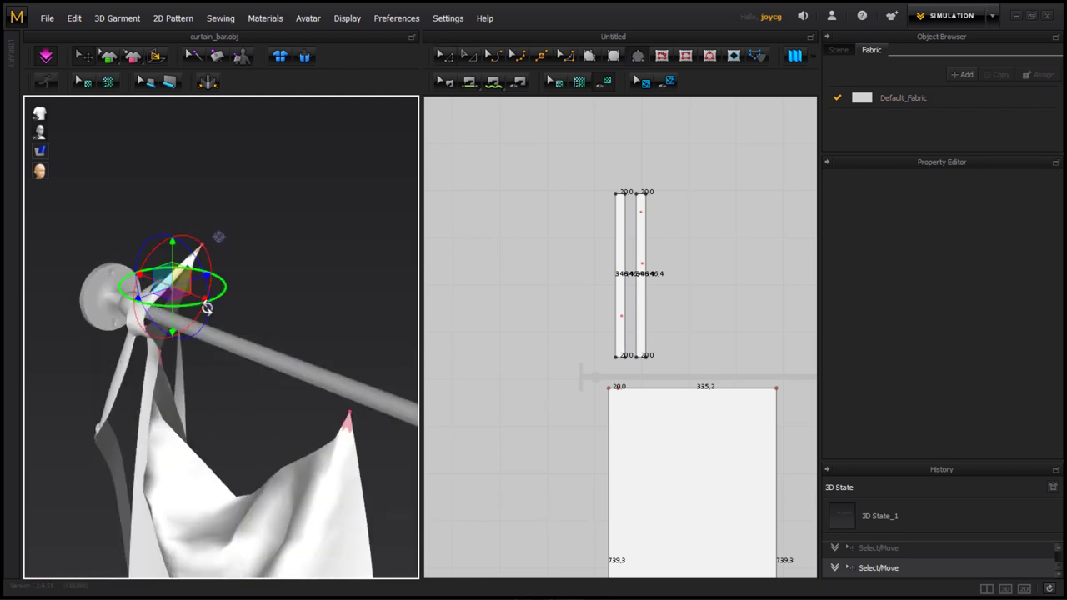
{"action": "left_click", "coordinate": [218, 313]}
{"action": "left_click", "coordinate": [153, 282]}
{"action": "left_click", "coordinate": [143, 285]}
- Slide the strap piece along the rod and settle it onto the bar
{"action": "right_click_drag", "start_coordinate": [198, 373], "coordinate": [250, 340]}
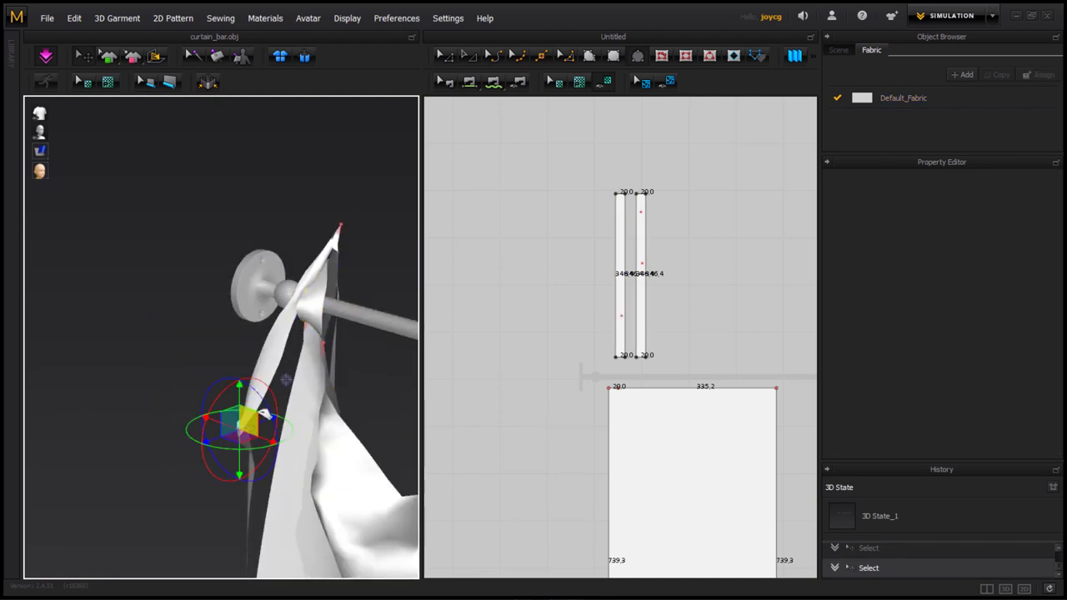
{"action": "left_click_drag", "start_coordinate": [262, 417], "coordinate": [267, 310]}
{"action": "right_click_drag", "start_coordinate": [267, 310], "coordinate": [204, 381]}
{"action": "left_click", "coordinate": [200, 386]}
{"action": "left_click", "coordinate": [193, 325]}
{"action": "mouse_move", "coordinate": [193, 325]}
{"action": "right_mouse_down"}
{"action": "mouse_move", "coordinate": [139, 428]}
{"action": "mouse_move", "coordinate": [221, 357]}
{"action": "right_mouse_up"}
{"action": "left_click_drag", "start_coordinate": [286, 375], "coordinate": [348, 374]}
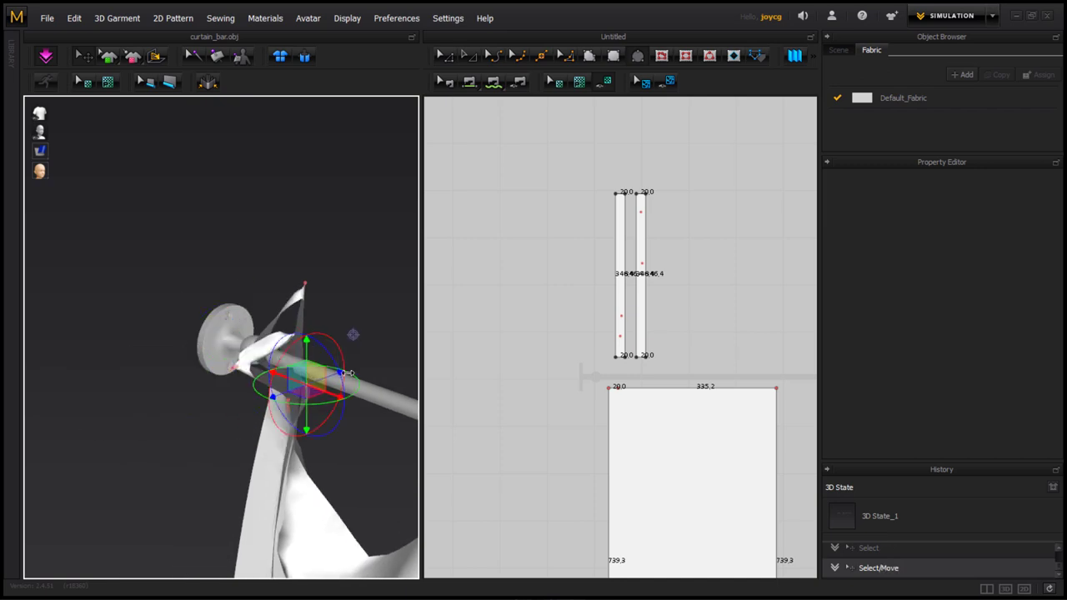
{"action": "left_click_drag", "start_coordinate": [310, 286], "coordinate": [307, 332]}
{"action": "mouse_move", "coordinate": [334, 463]}
{"action": "right_mouse_down"}
{"action": "mouse_move", "coordinate": [214, 376]}
{"action": "mouse_move", "coordinate": [195, 489]}
{"action": "mouse_move", "coordinate": [516, 136]}
{"action": "right_mouse_up"}
- Cancel the circle, then copy the curtain and ties and place the copy beside the original
{"action": "left_click", "coordinate": [690, 421]}
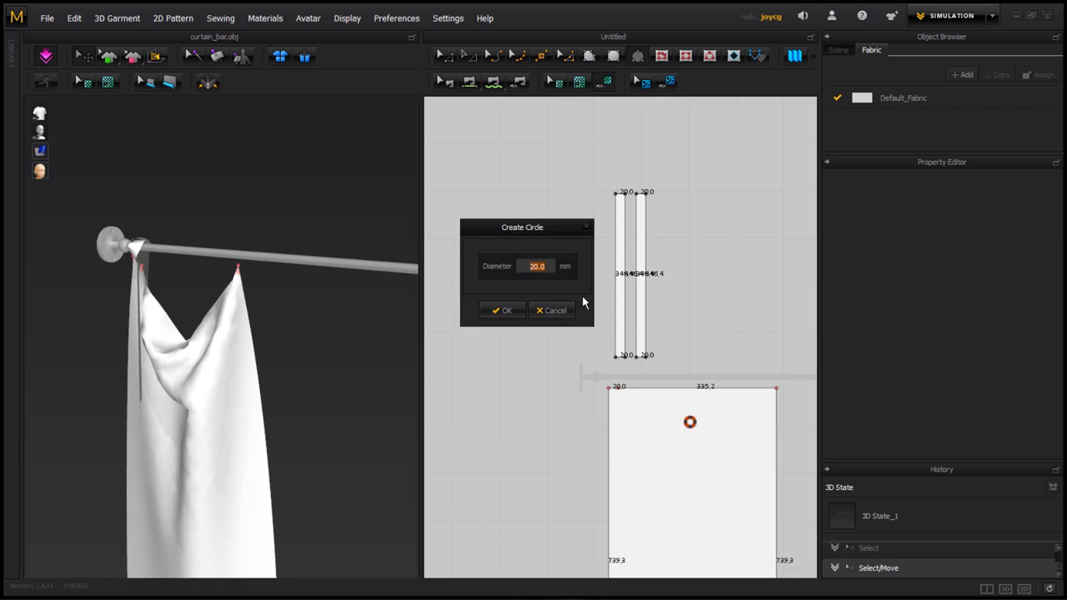
{"action": "key", "text": "Escape"}
{"action": "left_click", "coordinate": [578, 392]}
{"action": "scroll", "coordinate": [578, 393], "scroll_direction": "down", "scroll_amount": 5}
{"action": "key", "text": "ctrl+a"}
{"action": "key", "text": "ctrl+c"}
{"action": "key", "text": "ctrl+v"}
{"action": "left_click", "coordinate": [570, 510]}
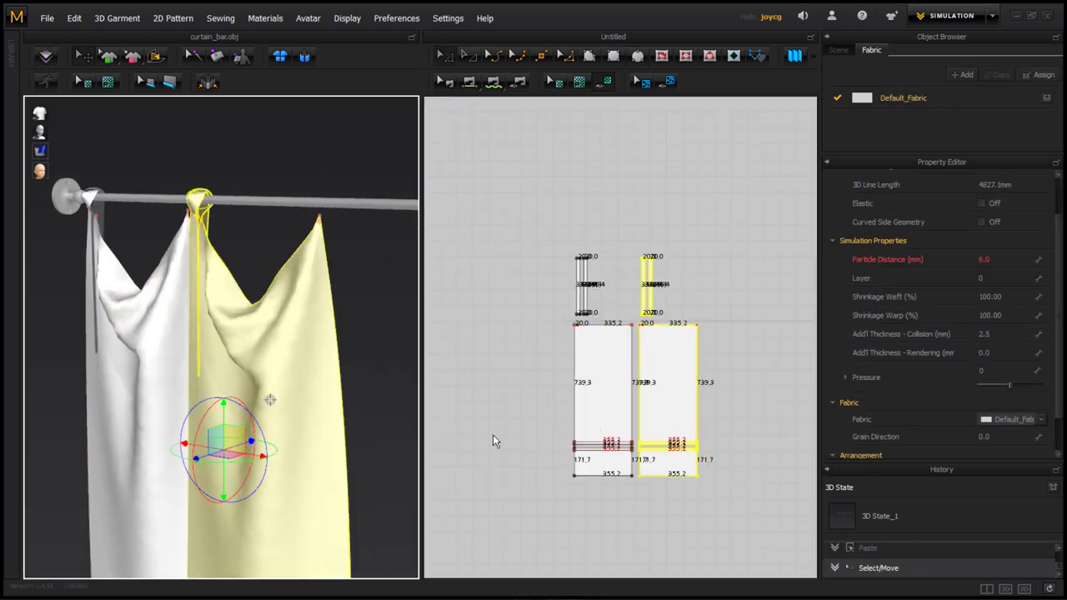
- Merge the two panels along their shared seam into one wider curtain
{"action": "left_click", "coordinate": [637, 381]}
{"action": "right_click", "coordinate": [637, 386]}
{"action": "left_click", "coordinate": [648, 452]}
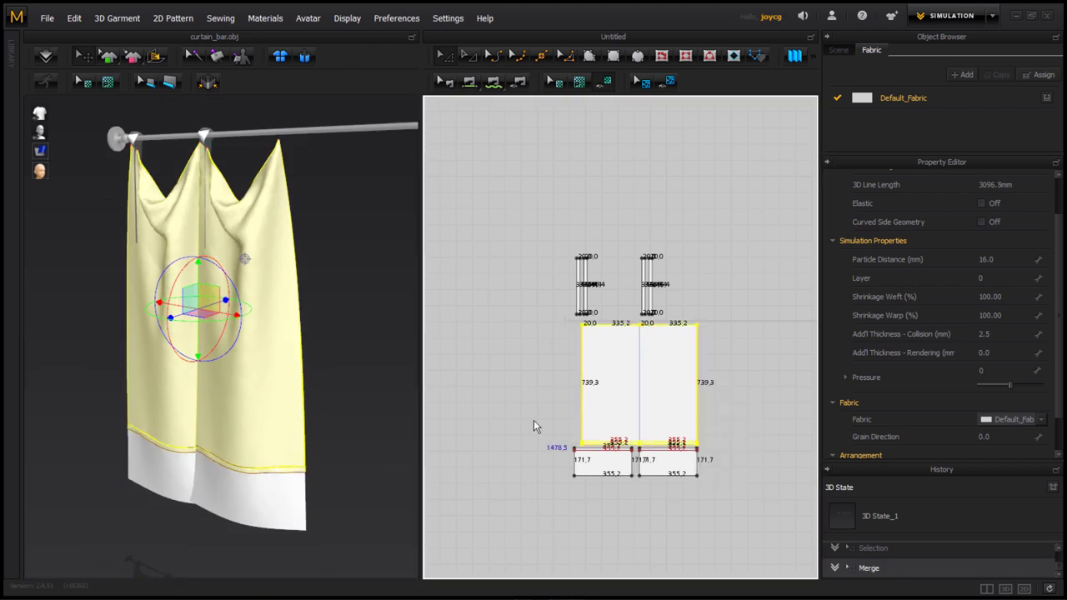
{"action": "scroll", "coordinate": [621, 462], "scroll_direction": "up", "scroll_amount": 5}
{"action": "scroll", "coordinate": [264, 275], "scroll_direction": "up", "scroll_amount": 3}
{"action": "scroll", "coordinate": [263, 275], "scroll_direction": "up", "scroll_amount": 3}
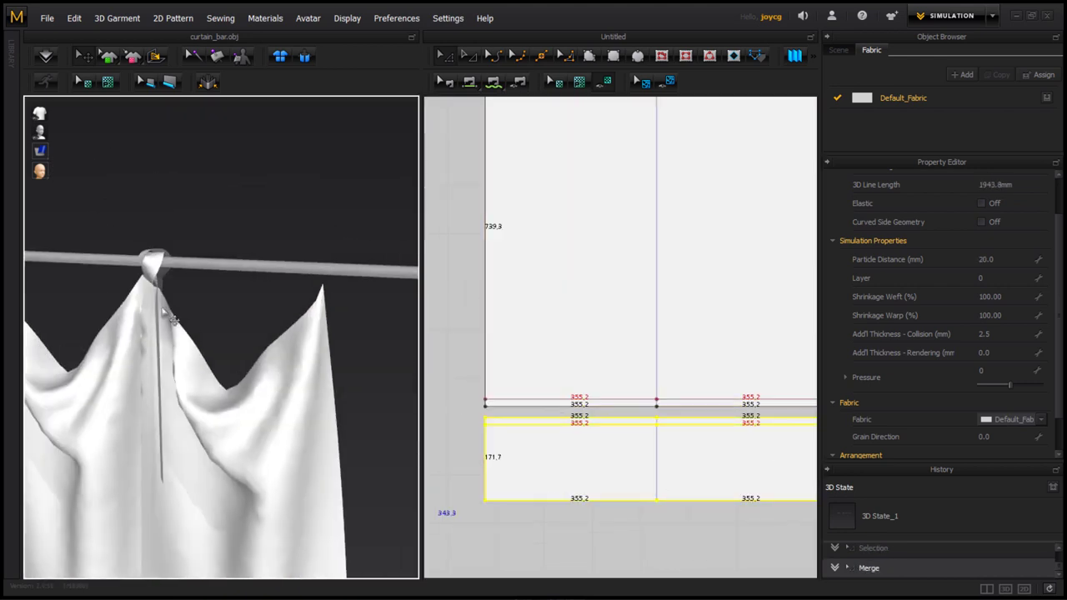
{"action": "scroll", "coordinate": [264, 275], "scroll_direction": "up", "scroll_amount": 2}
{"action": "middle_click_drag", "start_coordinate": [476, 254], "coordinate": [476, 446]}
{"action": "left_click", "coordinate": [254, 215]}
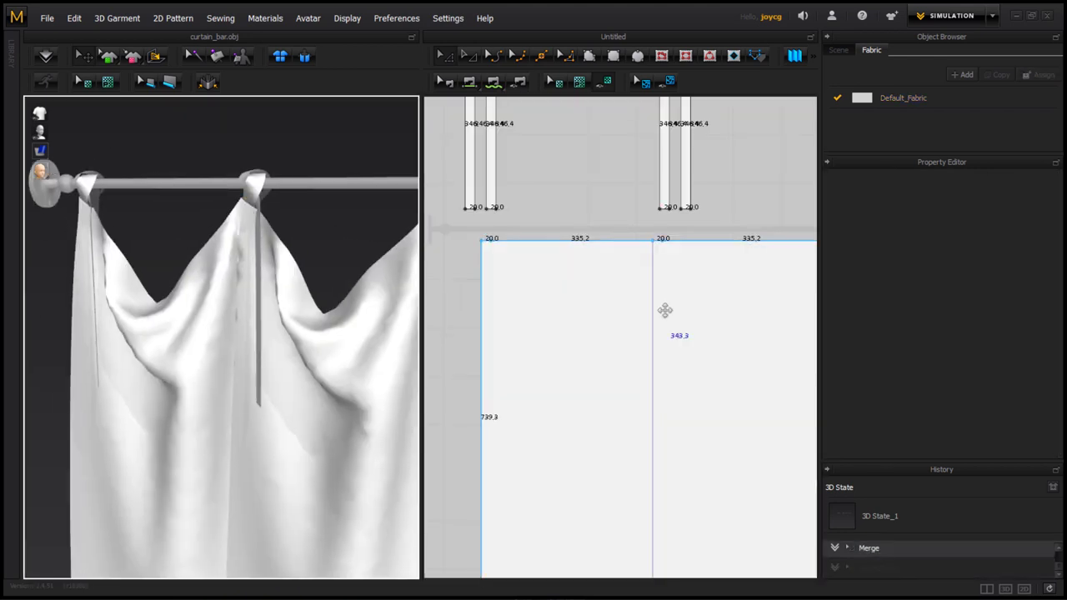
- Paste another curtain panel with its own tie strips beside it
{"action": "scroll", "coordinate": [267, 177], "scroll_direction": "up", "scroll_amount": 3}
{"action": "scroll", "coordinate": [357, 255], "scroll_direction": "down", "scroll_amount": 2}
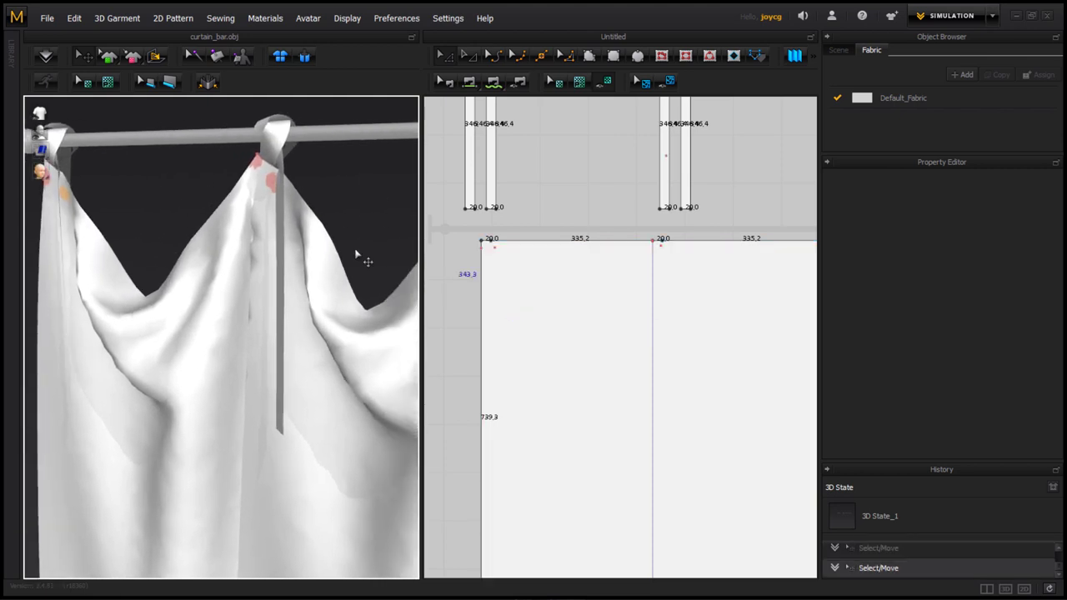
{"action": "scroll", "coordinate": [331, 257], "scroll_direction": "down", "scroll_amount": 2}
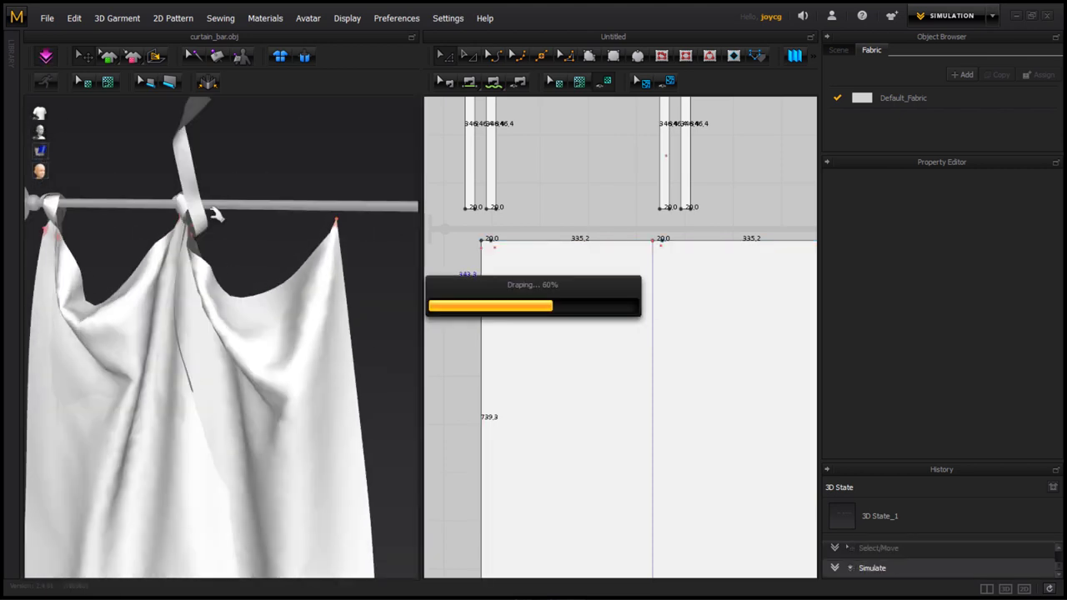
{"action": "left_click", "coordinate": [159, 324]}
{"action": "scroll", "coordinate": [329, 336], "scroll_direction": "down", "scroll_amount": 3}
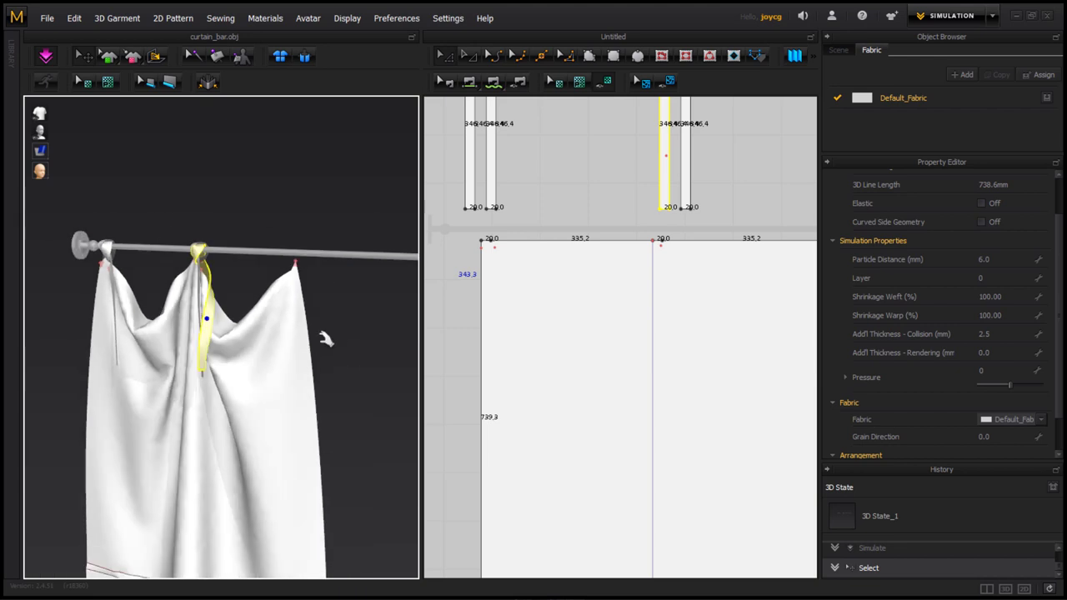
{"action": "scroll", "coordinate": [328, 336], "scroll_direction": "down", "scroll_amount": 2}
{"action": "scroll", "coordinate": [595, 358], "scroll_direction": "down", "scroll_amount": 5}
{"action": "left_click", "coordinate": [665, 444]}
{"action": "key", "text": "ctrl+v"}
- Merge the curtain panels into one tie-top piece and delete the stray strap
{"action": "left_click", "coordinate": [714, 369]}
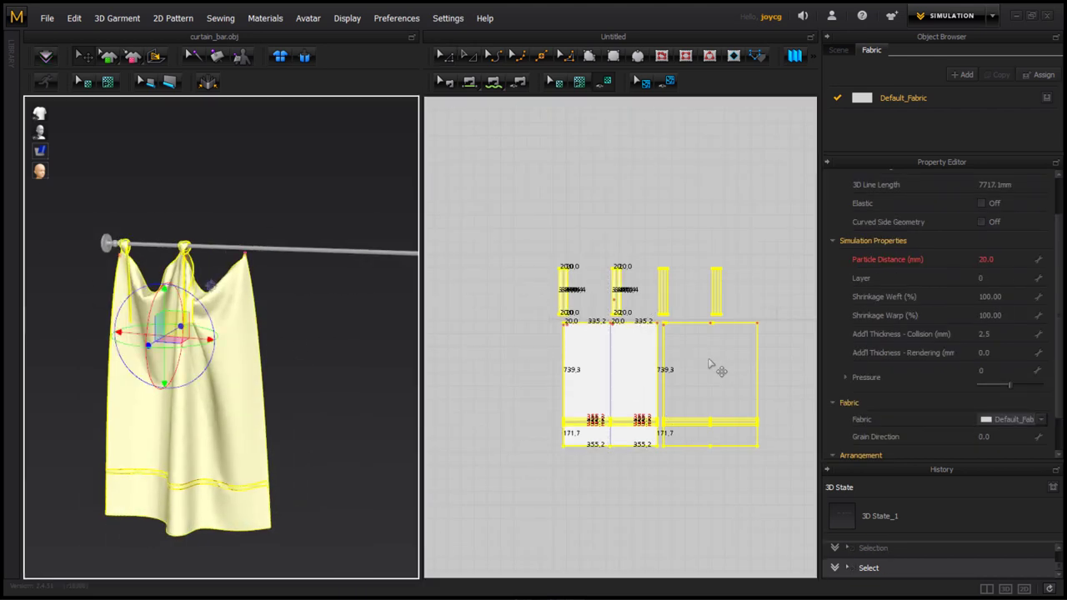
{"action": "right_click", "coordinate": [660, 354]}
{"action": "left_click", "coordinate": [680, 431]}
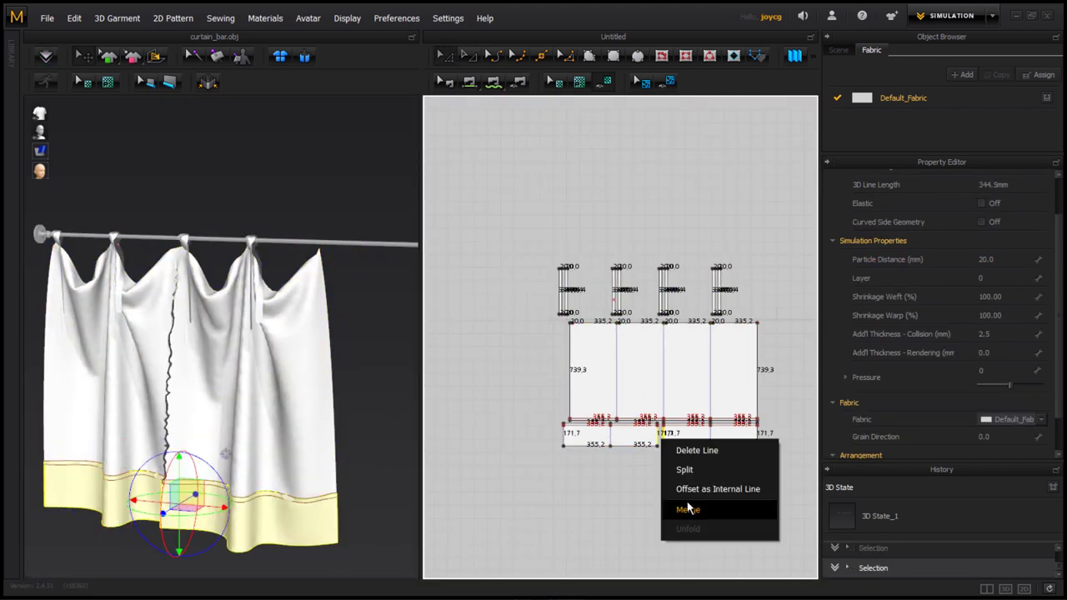
{"action": "key", "text": "Delete"}
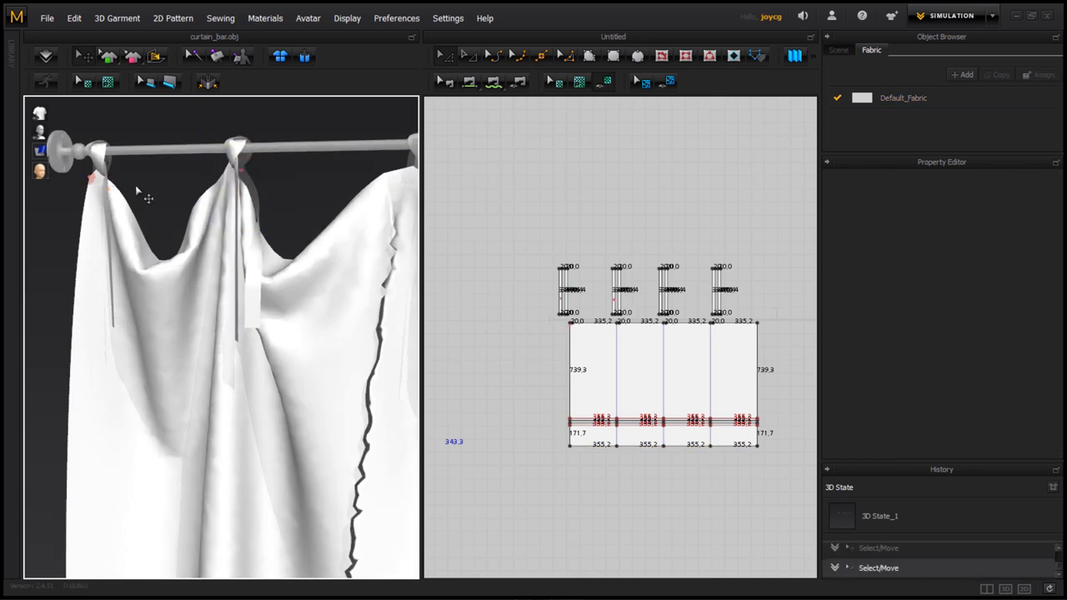
- Simulate to re-drape the curtain along the rod, then select all its patterns
{"action": "scroll", "coordinate": [138, 194], "scroll_direction": "up", "scroll_amount": 3}
{"action": "scroll", "coordinate": [301, 171], "scroll_direction": "up", "scroll_amount": 1}
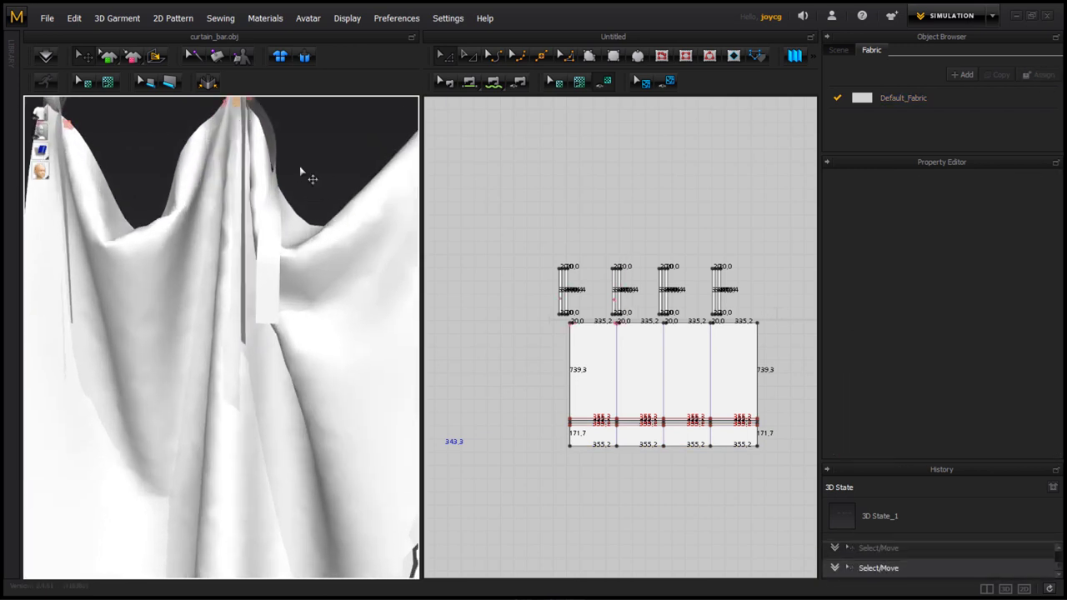
{"action": "scroll", "coordinate": [301, 171], "scroll_direction": "down", "scroll_amount": 3}
{"action": "scroll", "coordinate": [297, 292], "scroll_direction": "up", "scroll_amount": 2}
{"action": "scroll", "coordinate": [372, 215], "scroll_direction": "down", "scroll_amount": 2}
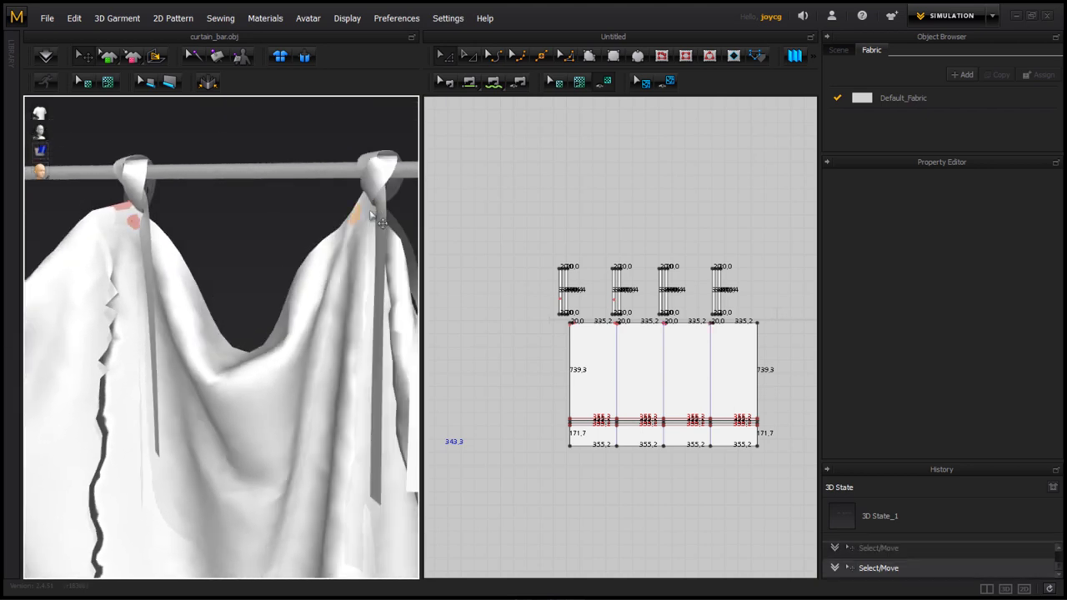
{"action": "scroll", "coordinate": [378, 221], "scroll_direction": "down", "scroll_amount": 3}
{"action": "key", "text": "space"}
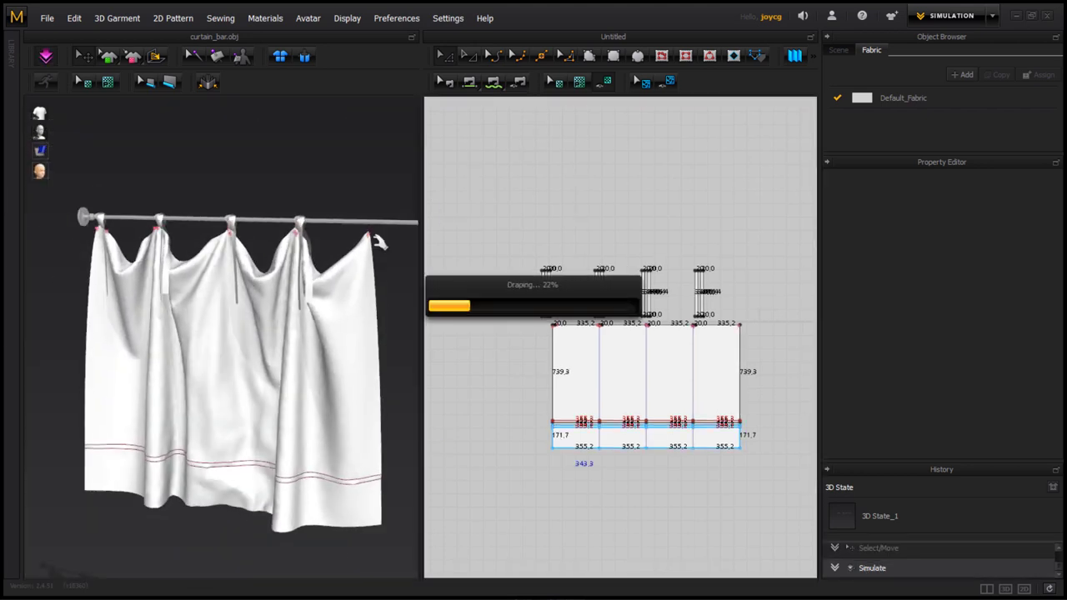
{"action": "left_click", "coordinate": [650, 402]}
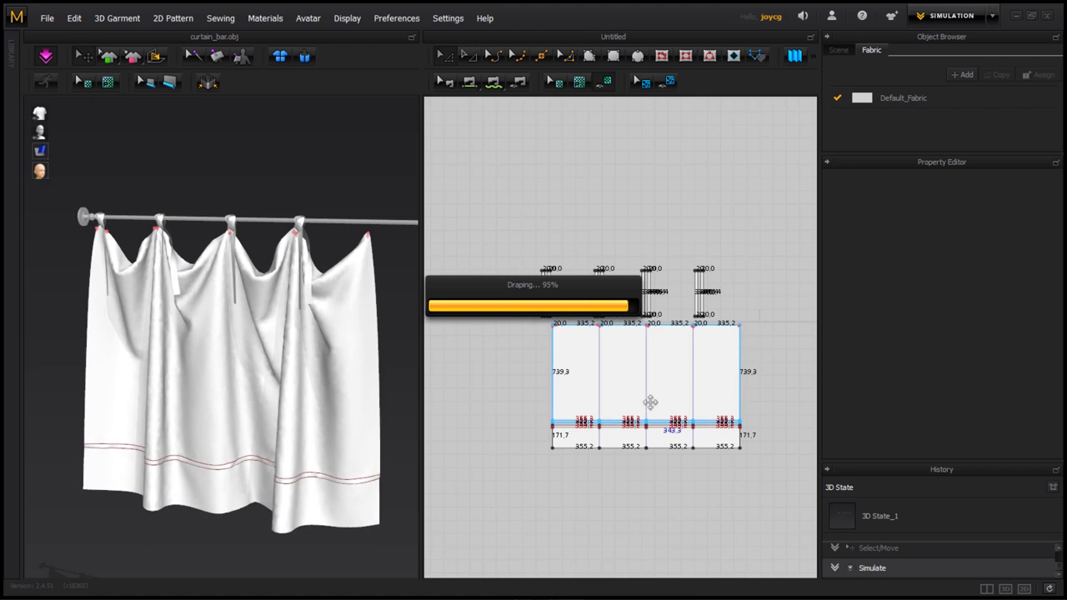
{"action": "left_click_drag", "start_coordinate": [503, 225], "coordinate": [758, 467]}
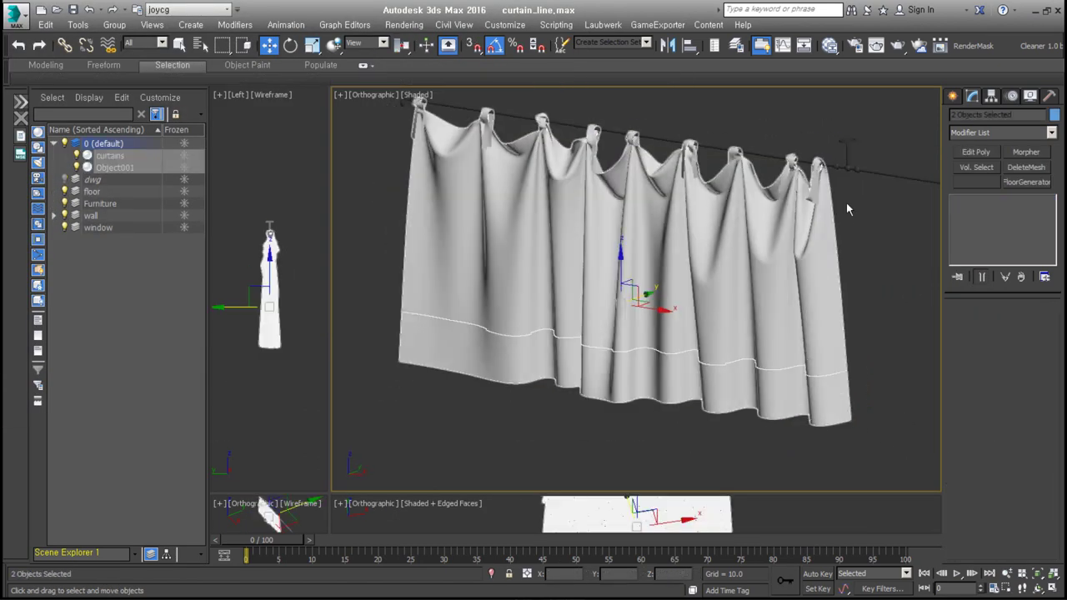
- Add a UVW Xform modifier to the curtains and switch to the Basic_Mod modifier set
{"action": "left_click", "coordinate": [1001, 132]}
{"action": "scroll", "coordinate": [996, 417], "scroll_direction": "down", "scroll_amount": 5}
{"action": "left_click", "coordinate": [987, 528]}
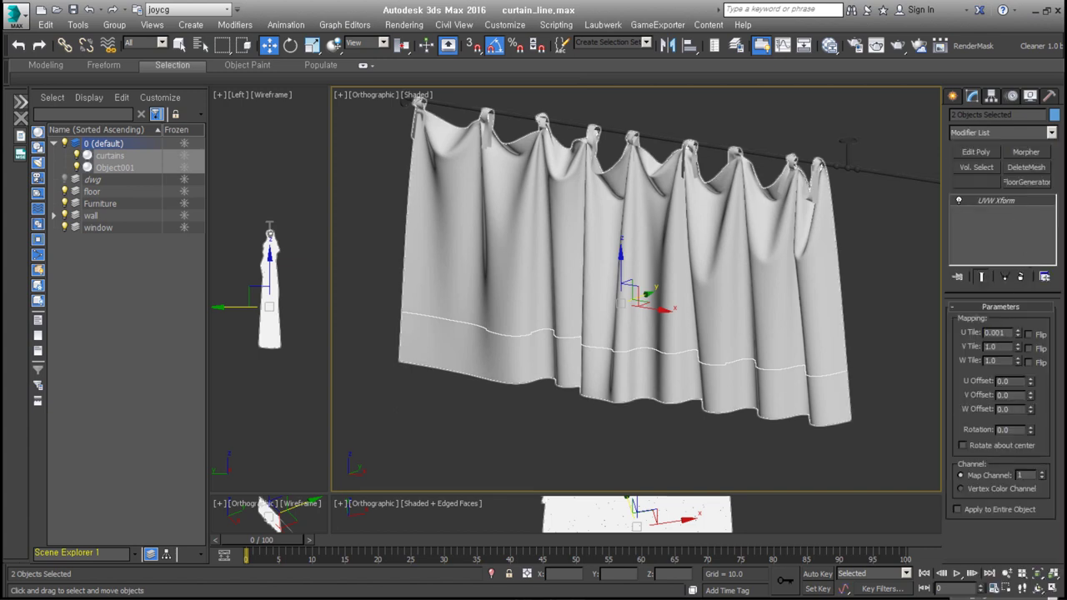
{"action": "left_click", "coordinate": [830, 45]}
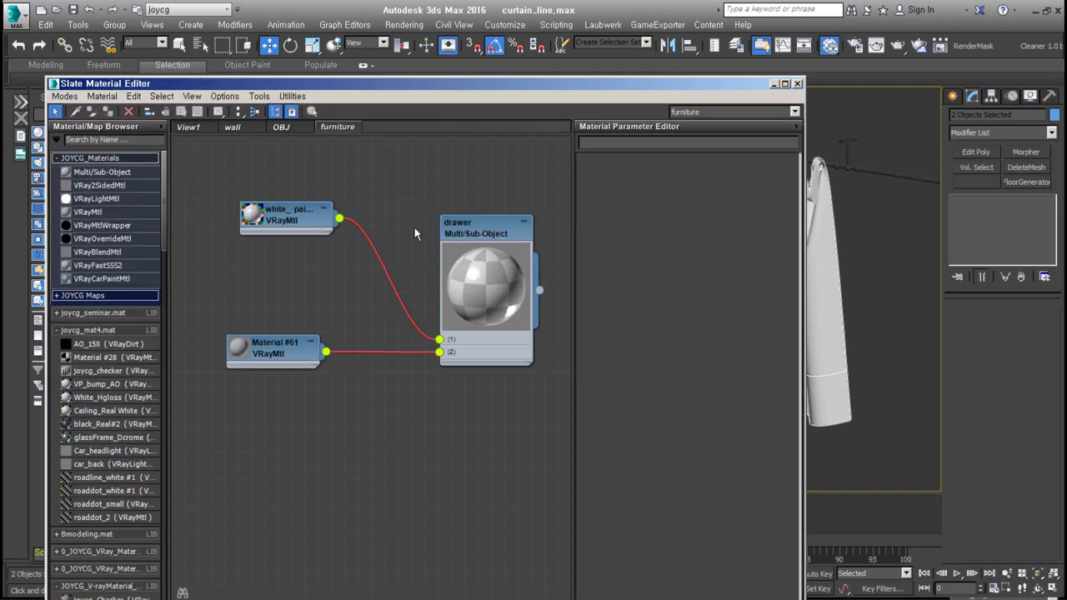
{"action": "left_click", "coordinate": [796, 83]}
{"action": "middle_click_drag", "start_coordinate": [633, 250], "coordinate": [691, 322], "text": "alt"}
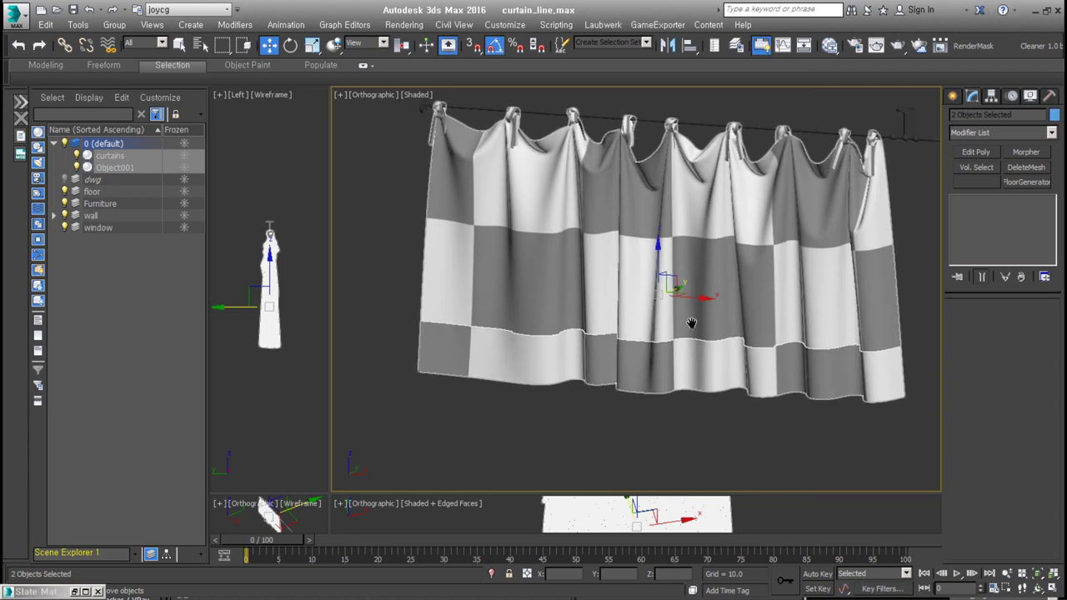
{"action": "left_click", "coordinate": [1055, 114]}
{"action": "left_click", "coordinate": [979, 195]}
- Wire Material #73 and new VRayMtl #74 into Multi/Sub-Object #72 slots 1 and 2
{"action": "left_click", "coordinate": [114, 167], "text": "ctrl"}
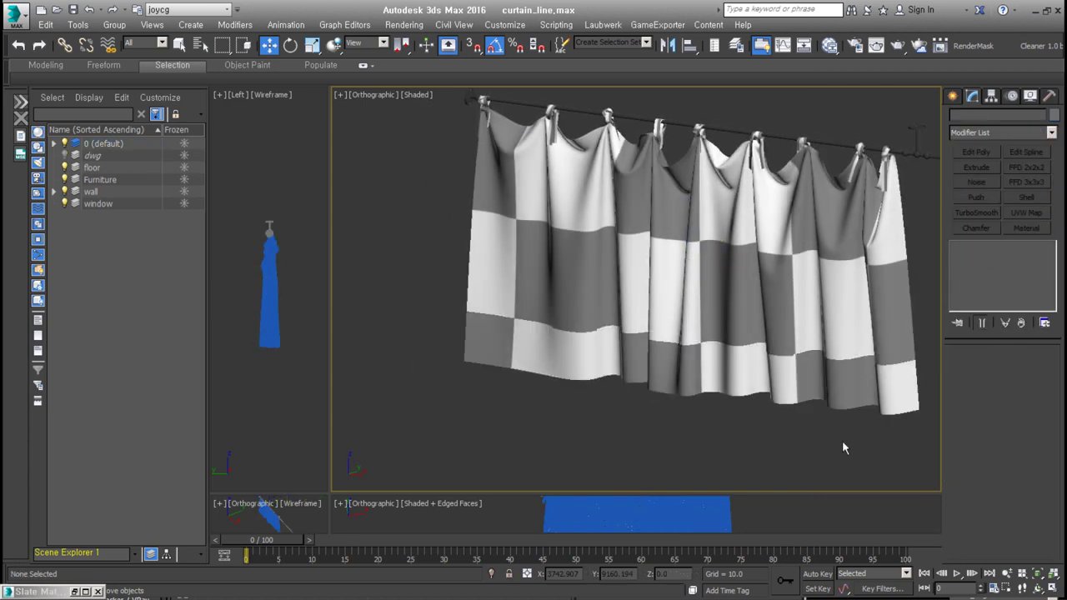
{"action": "key", "text": "m"}
{"action": "mouse_move", "coordinate": [321, 223]}
{"action": "middle_mouse_down"}
{"action": "mouse_move", "coordinate": [281, 241]}
{"action": "mouse_move", "coordinate": [329, 219]}
{"action": "middle_mouse_up"}
{"action": "right_click", "coordinate": [276, 243]}
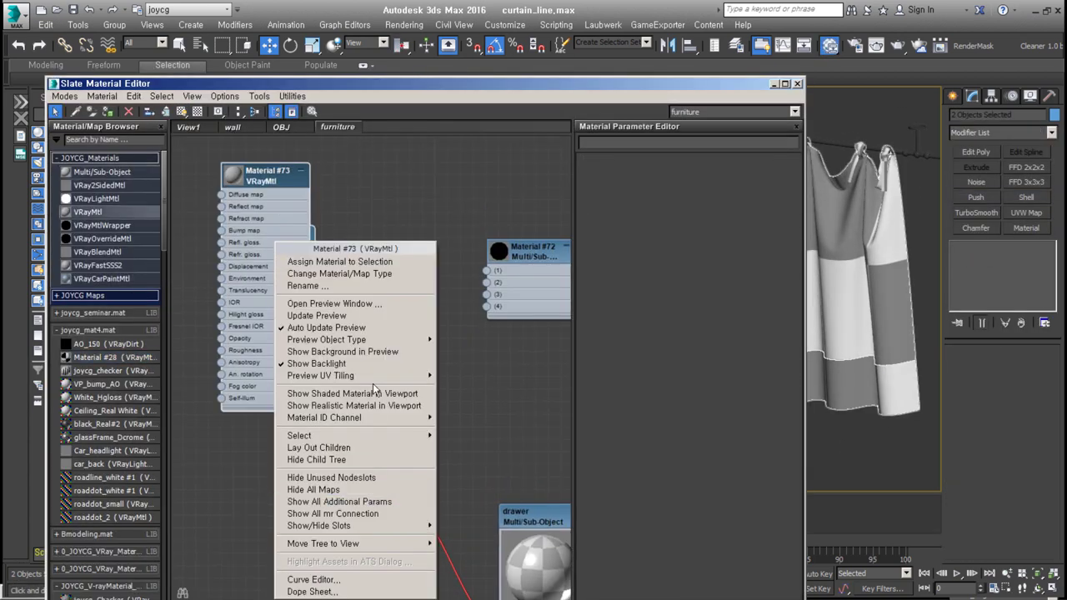
{"action": "left_click", "coordinate": [331, 477]}
{"action": "left_click_drag", "start_coordinate": [309, 177], "coordinate": [487, 270]}
{"action": "left_click_drag", "start_coordinate": [354, 208], "coordinate": [378, 208]}
{"action": "left_click_drag", "start_coordinate": [88, 212], "coordinate": [490, 292]}
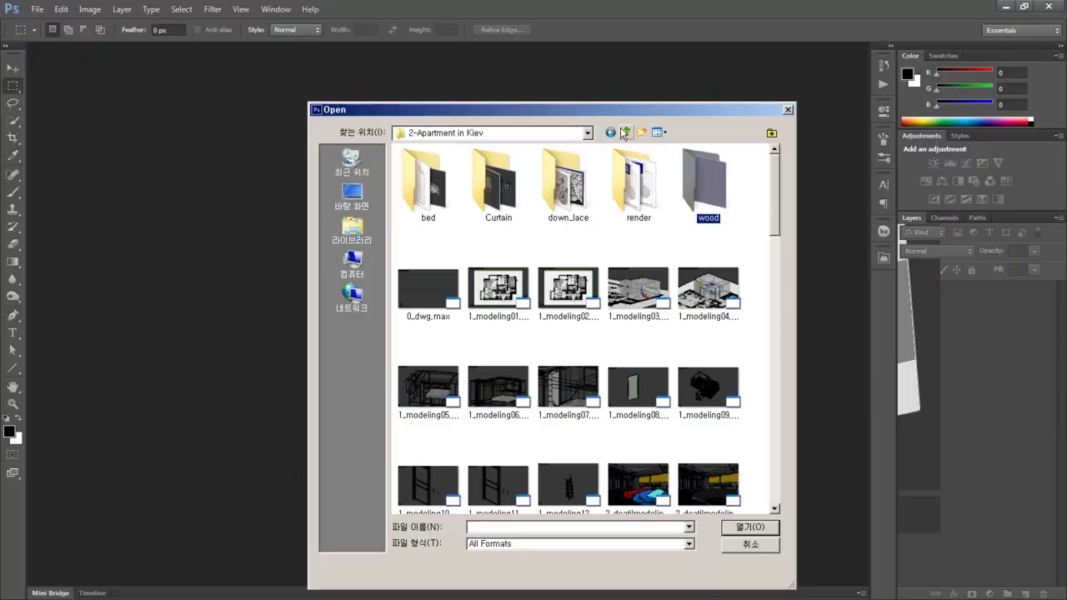
- Open imitationmechlin.png from the down_lace folder and convert it to RGB colour
{"action": "double_click", "coordinate": [568, 179]}
{"action": "double_click", "coordinate": [417, 392]}
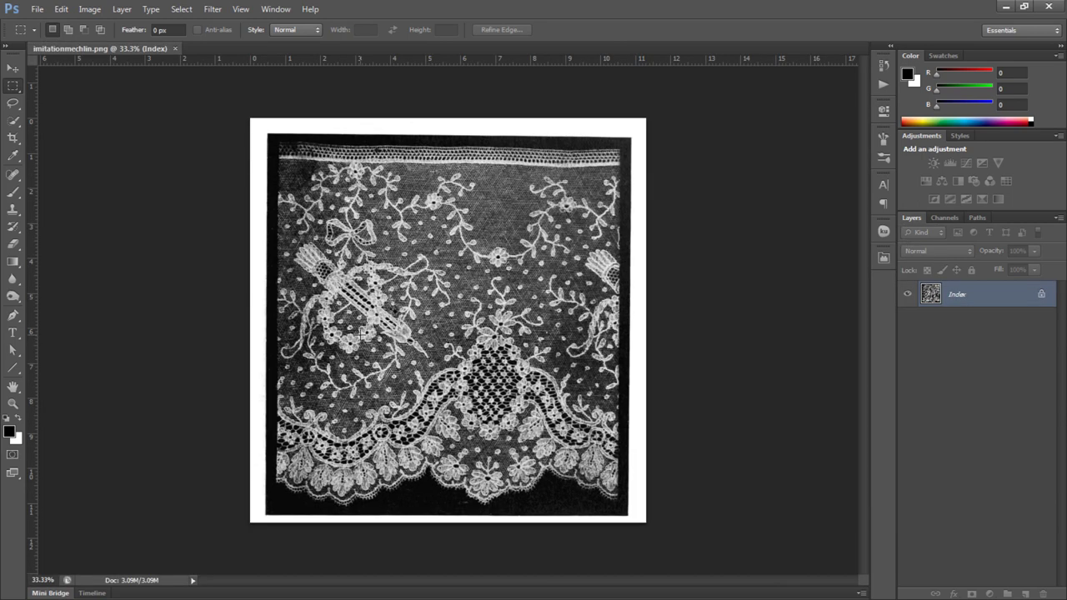
{"action": "left_click", "coordinate": [121, 10]}
- Duplicate the lace layer, rotate it -0.83° to straighten it, and marquee the section between guides
{"action": "key", "text": "ctrl+j"}
{"action": "key", "text": "ctrl+t"}
{"action": "left_click_drag", "start_coordinate": [654, 168], "coordinate": [665, 519]}
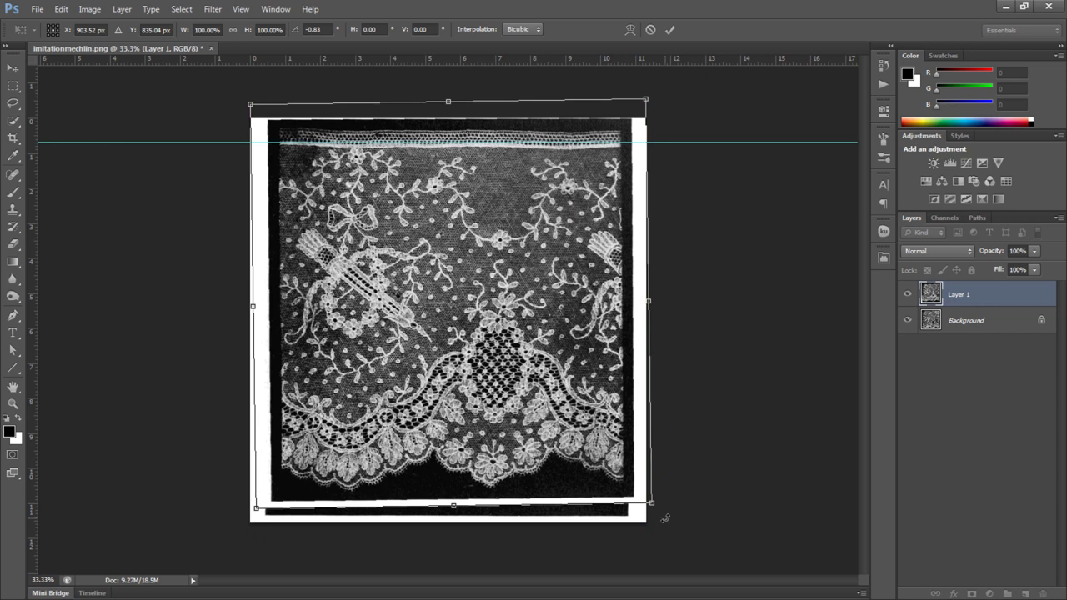
{"action": "key", "text": "Return"}
{"action": "scroll", "coordinate": [498, 311], "scroll_direction": "up", "scroll_amount": 2, "text": "alt"}
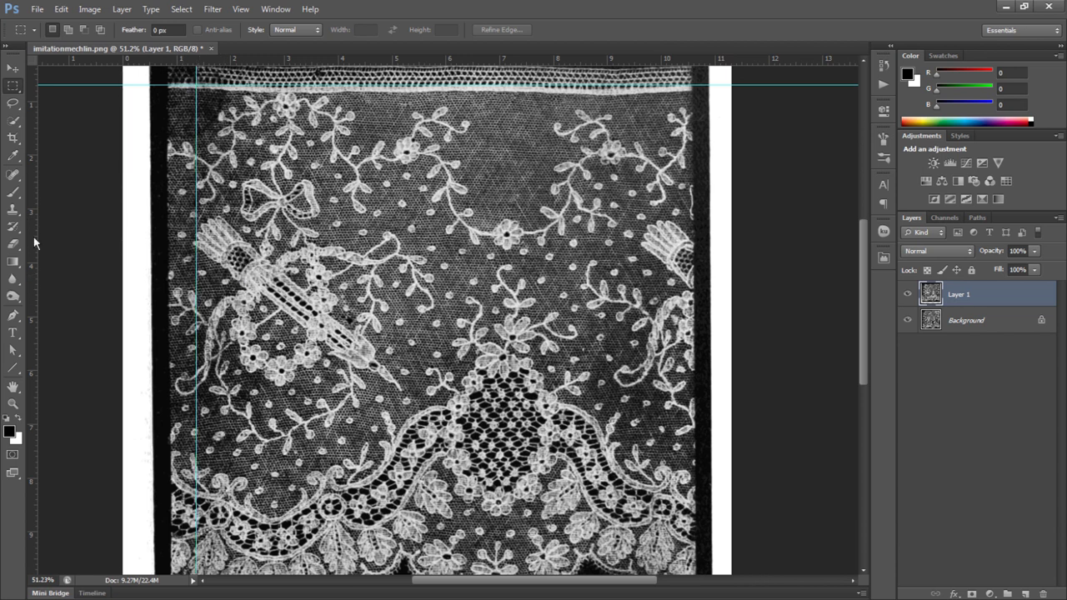
{"action": "scroll", "coordinate": [500, 505], "scroll_direction": "down", "scroll_amount": 5}
{"action": "scroll", "coordinate": [751, 369], "scroll_direction": "up", "scroll_amount": 5}
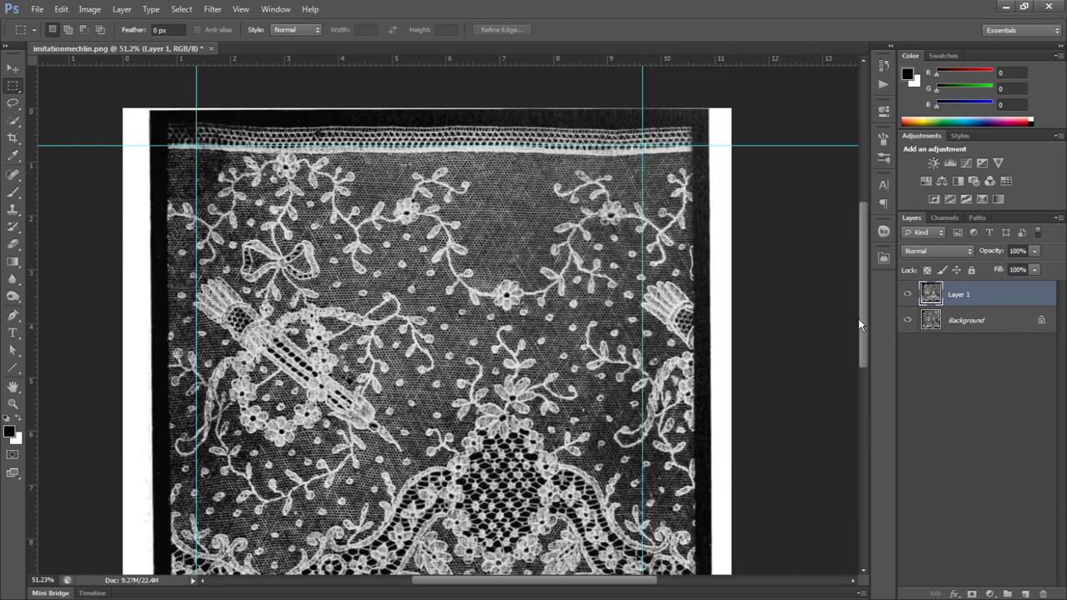
{"action": "left_click_drag", "start_coordinate": [196, 84], "coordinate": [642, 334]}
{"action": "scroll", "coordinate": [642, 333], "scroll_direction": "down", "scroll_amount": 5}
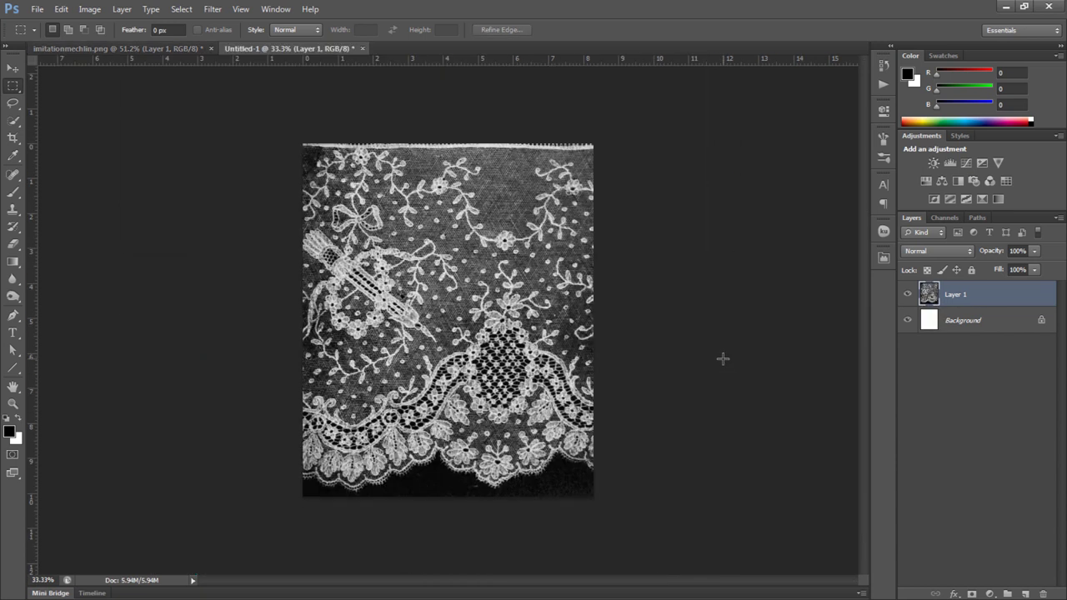
- Open the Offset filter and set its vertical offset to 0
{"action": "left_click", "coordinate": [212, 9]}
{"action": "mouse_move", "coordinate": [284, 212]}
{"action": "left_click", "coordinate": [396, 257]}
{"action": "key", "text": "Tab"}
{"action": "type", "text": "0"}
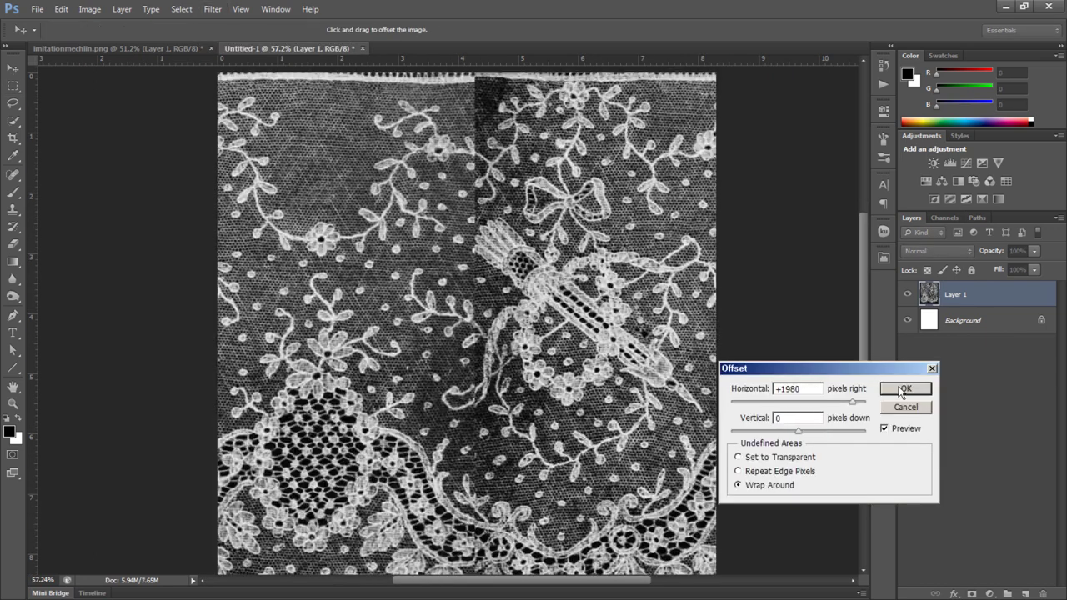
- Apply the offset and pick a 40 px brush to clone-stamp the lace seam
{"action": "left_click", "coordinate": [903, 389]}
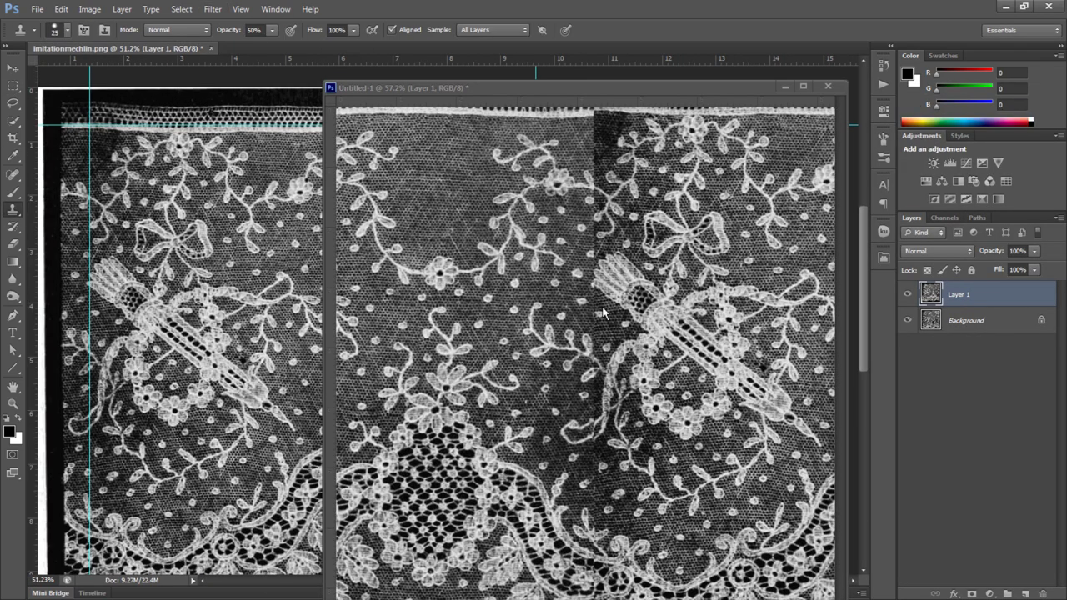
{"action": "left_click", "coordinate": [494, 331]}
{"action": "right_click", "coordinate": [586, 230]}
{"action": "double_click", "coordinate": [605, 321]}
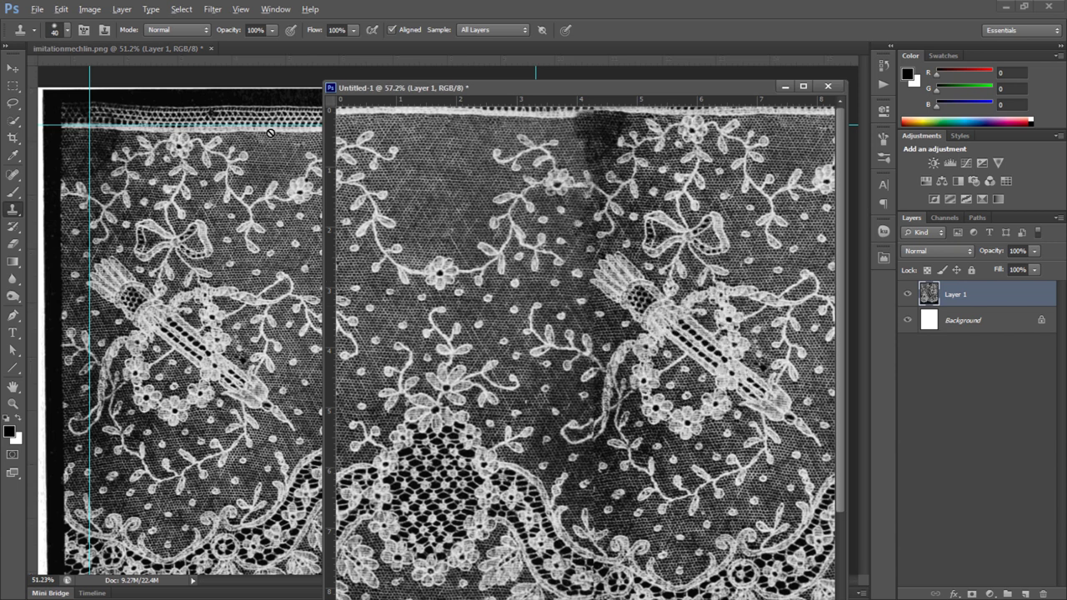
{"action": "scroll", "coordinate": [593, 334], "scroll_direction": "down", "scroll_amount": 3}
- Close without saving, open lace_joycgT.jpg, and offset it +1980 px with Wrap Around
{"action": "key", "text": "ctrl+w"}
{"action": "left_click", "coordinate": [535, 233]}
{"action": "key", "text": "ctrl+o"}
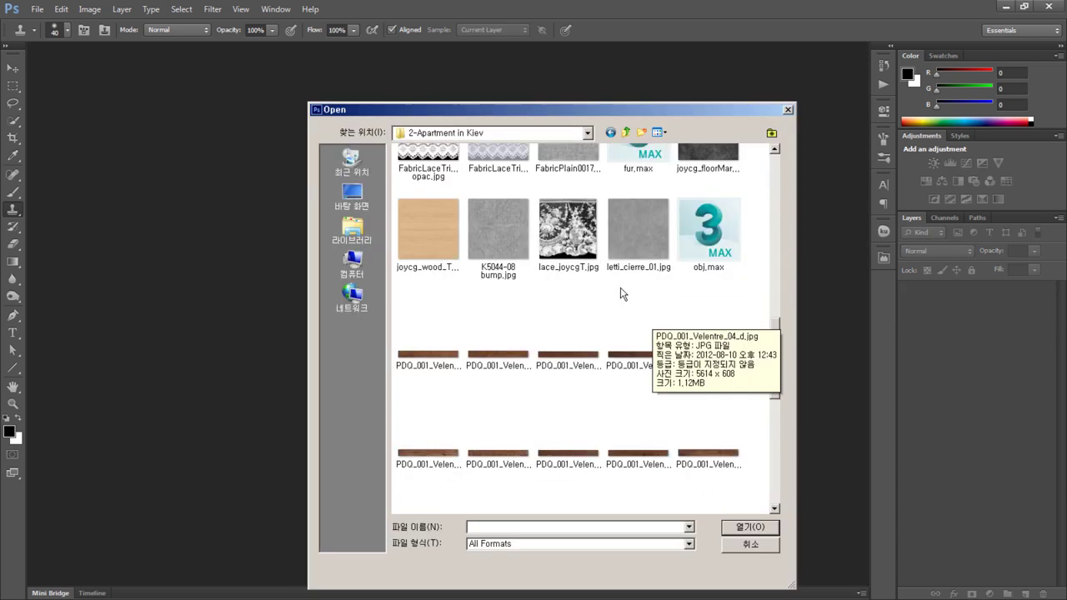
{"action": "double_click", "coordinate": [543, 177]}
{"action": "key", "text": "ctrl+alt+f"}
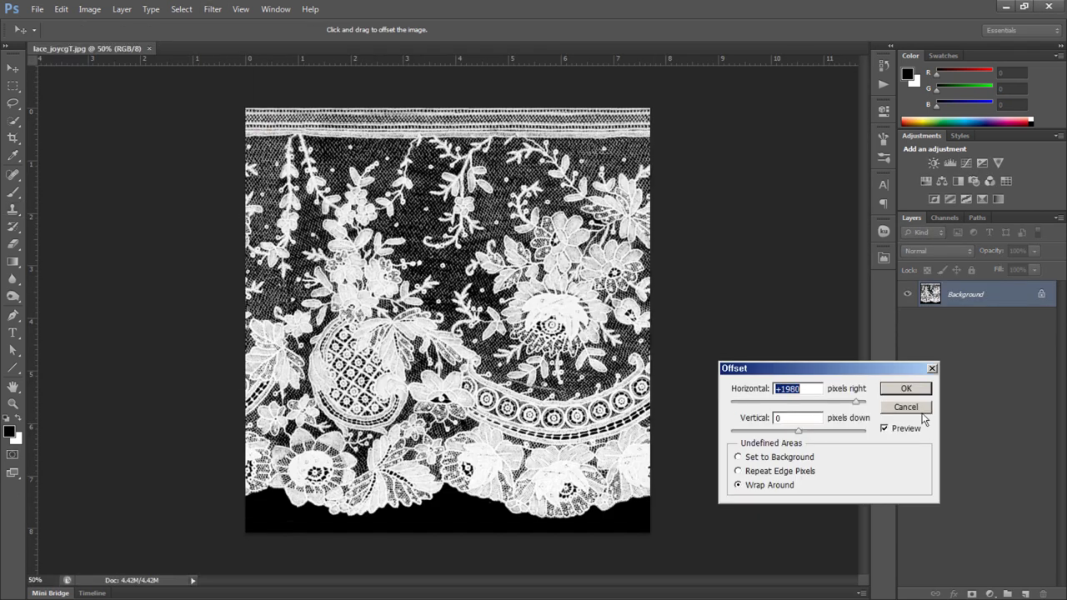
{"action": "key", "text": "Return"}
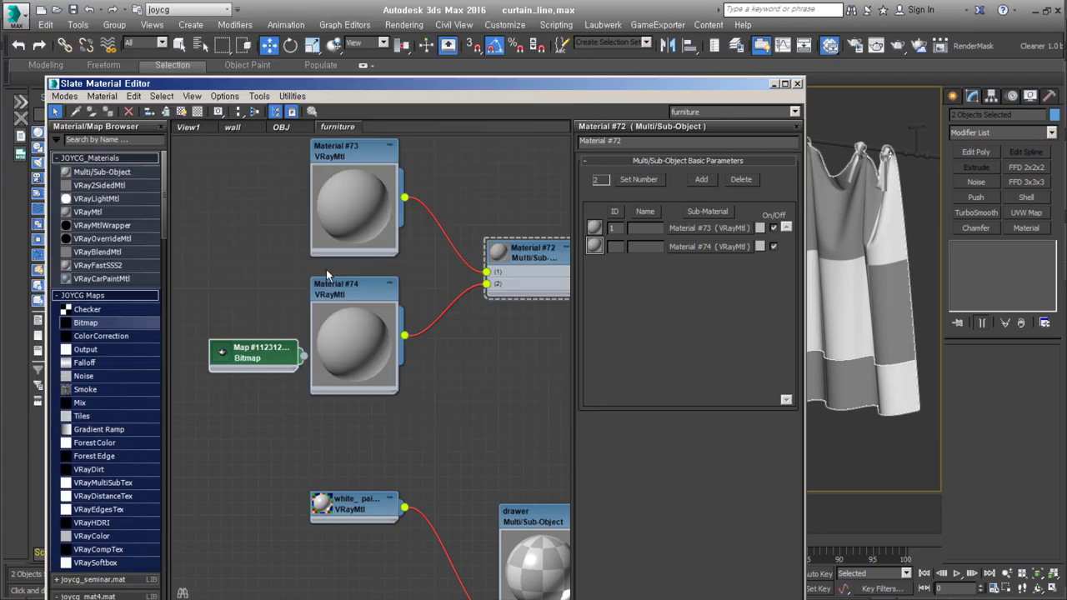
- Load lace_joycgT.jpg into Material #74 and show the map on the curtain
{"action": "double_click", "coordinate": [256, 118]}
{"action": "left_click", "coordinate": [182, 116]}
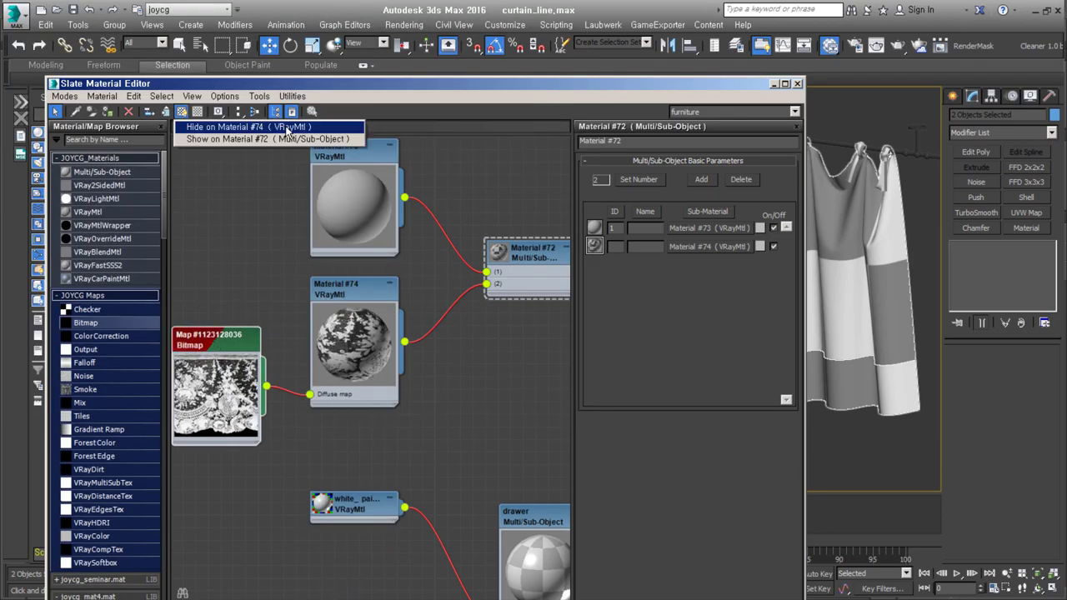
{"action": "left_click", "coordinate": [313, 139]}
{"action": "middle_click_drag", "start_coordinate": [240, 196], "coordinate": [280, 145]}
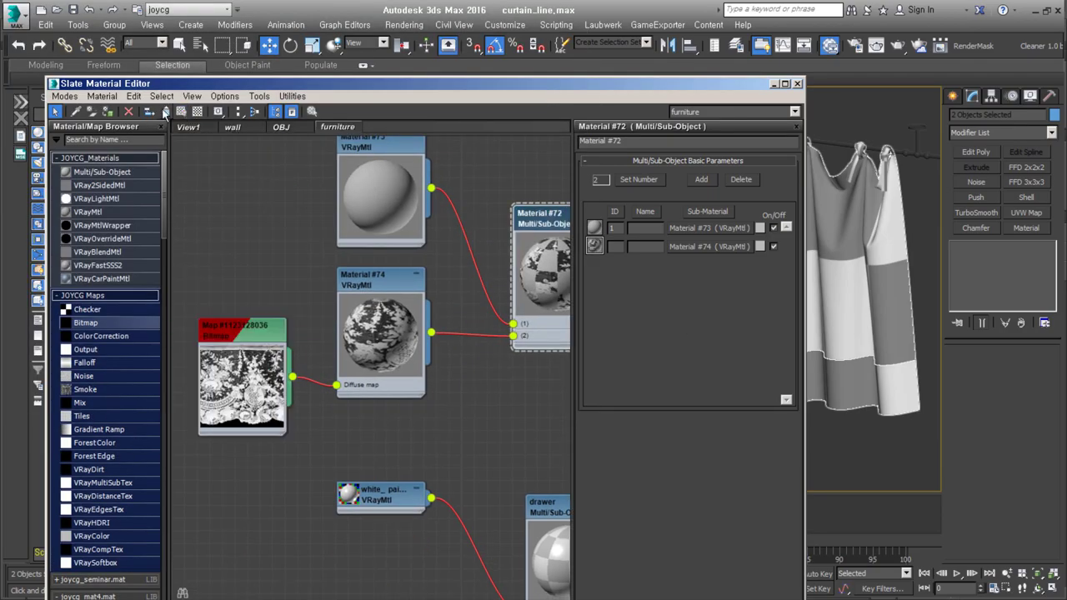
{"action": "left_click_drag", "start_coordinate": [308, 84], "coordinate": [191, 59]}
- Set the lace bitmap's tiling to U 3.3 and V 6.0
{"action": "double_click", "coordinate": [125, 359]}
{"action": "right_click", "coordinate": [577, 201]}
{"action": "mouse_move", "coordinate": [578, 214]}
{"action": "left_mouse_down"}
{"action": "mouse_move", "coordinate": [578, 191]}
{"action": "mouse_move", "coordinate": [535, 204]}
{"action": "left_mouse_up"}
{"action": "left_click_drag", "start_coordinate": [578, 214], "coordinate": [578, 188]}
{"action": "scroll", "coordinate": [817, 250], "scroll_direction": "down", "scroll_amount": 3}
{"action": "middle_click_drag", "start_coordinate": [223, 387], "coordinate": [303, 371]}
{"action": "left_click_drag", "start_coordinate": [192, 221], "coordinate": [166, 373]}
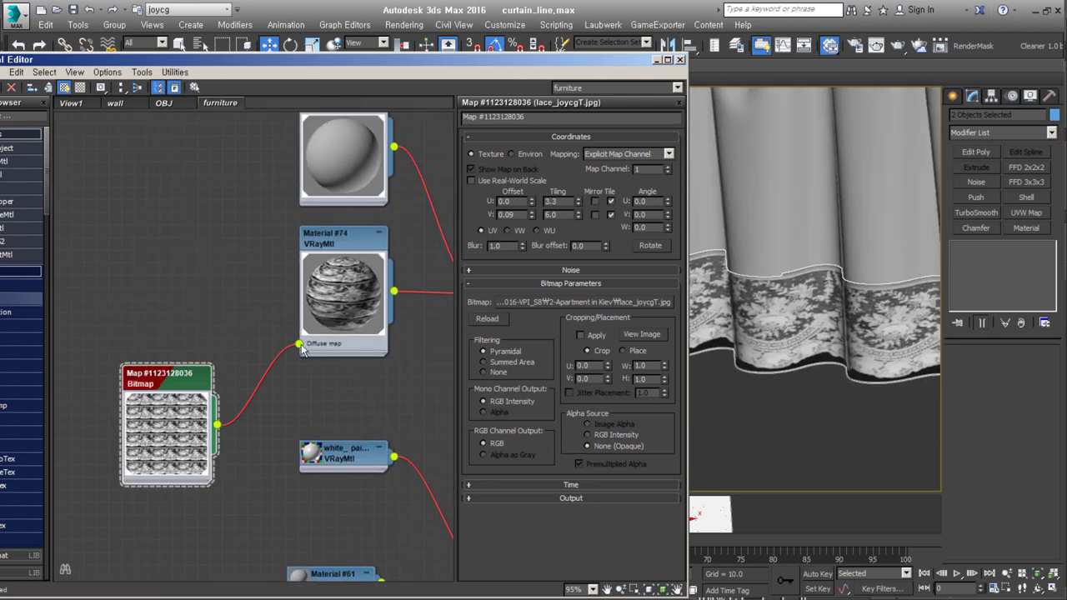
- Rewire the lace to #74's Opacity and connect a second bitmap to Material #73's Opacity
{"action": "left_click_drag", "start_coordinate": [300, 350], "coordinate": [347, 287]}
{"action": "double_click", "coordinate": [347, 288]}
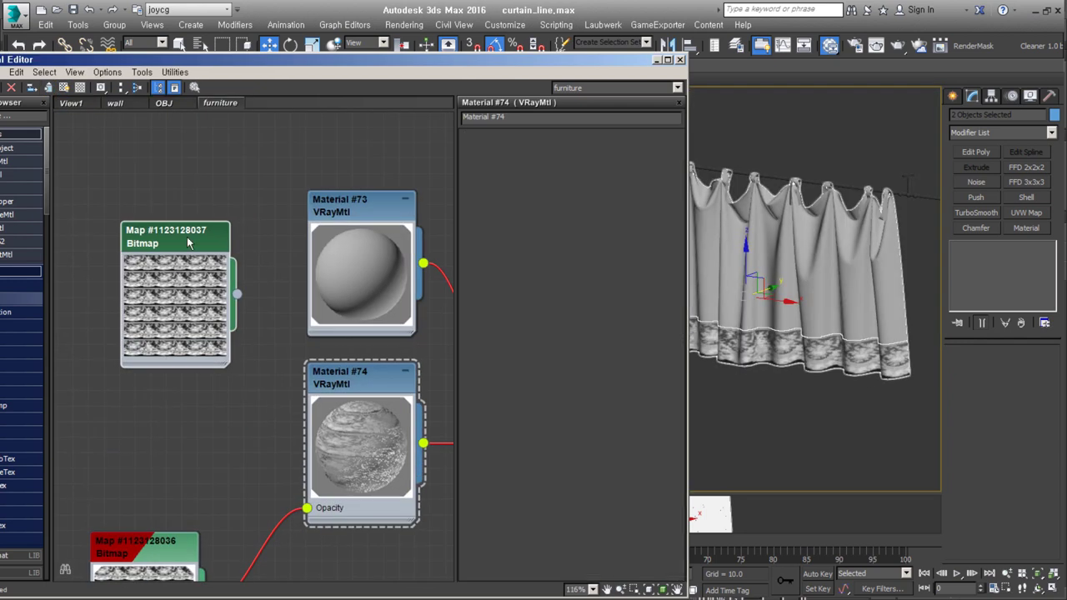
{"action": "double_click", "coordinate": [188, 242]}
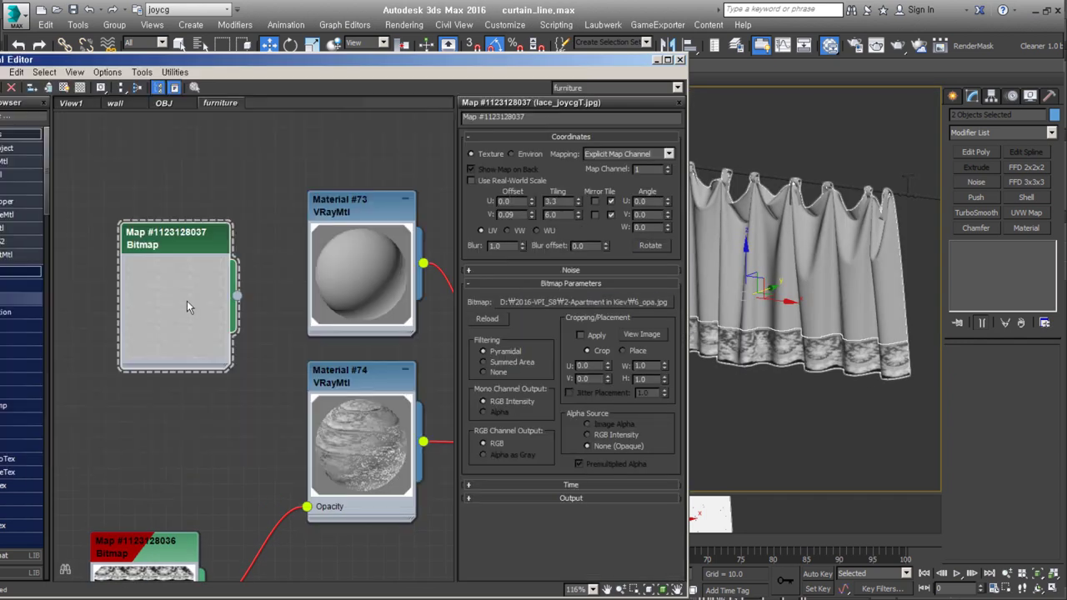
{"action": "left_click_drag", "start_coordinate": [237, 295], "coordinate": [325, 508]}
{"action": "left_click", "coordinate": [159, 87]}
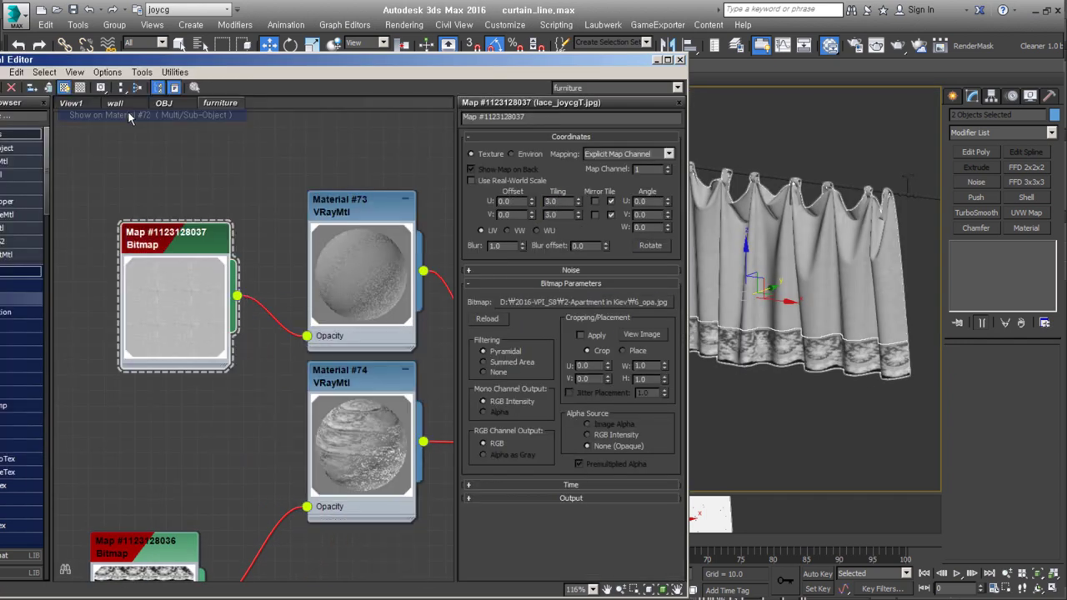
{"action": "left_click", "coordinate": [125, 96]}
{"action": "left_click", "coordinate": [385, 266]}
- Adjust the opacity bitmap's output colour-map curve to brighten it
{"action": "scroll", "coordinate": [385, 319], "scroll_direction": "up", "scroll_amount": 3}
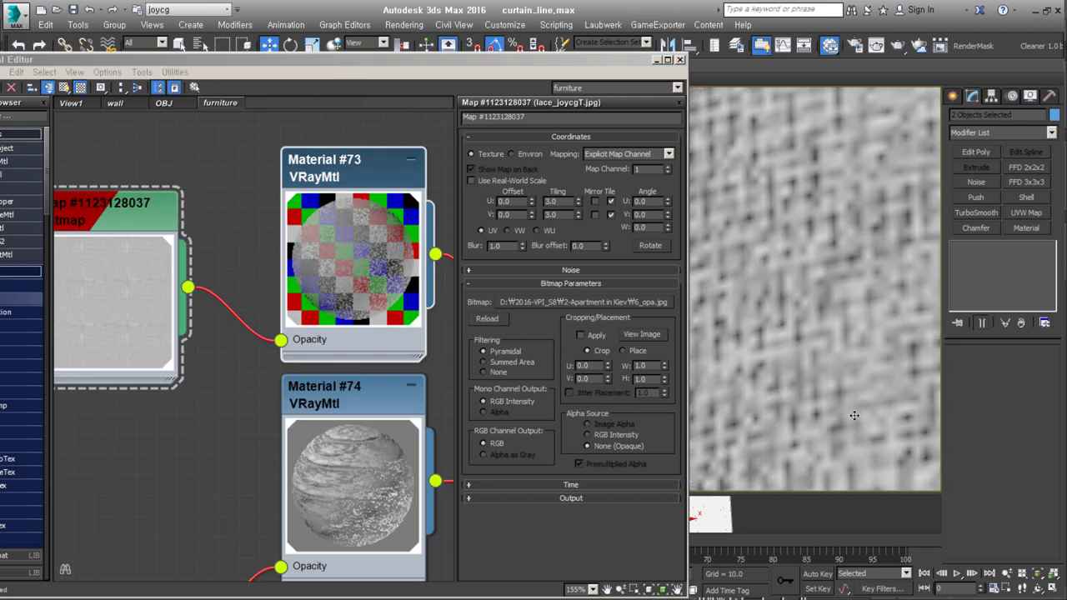
{"action": "scroll", "coordinate": [358, 271], "scroll_direction": "down", "scroll_amount": 1}
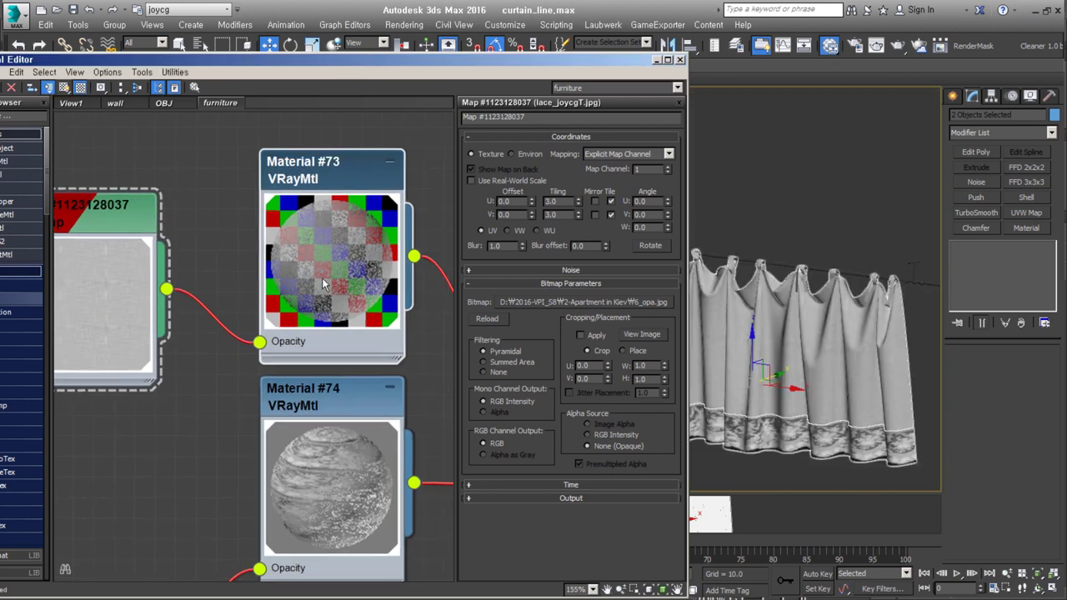
{"action": "left_click_drag", "start_coordinate": [109, 240], "coordinate": [97, 277]}
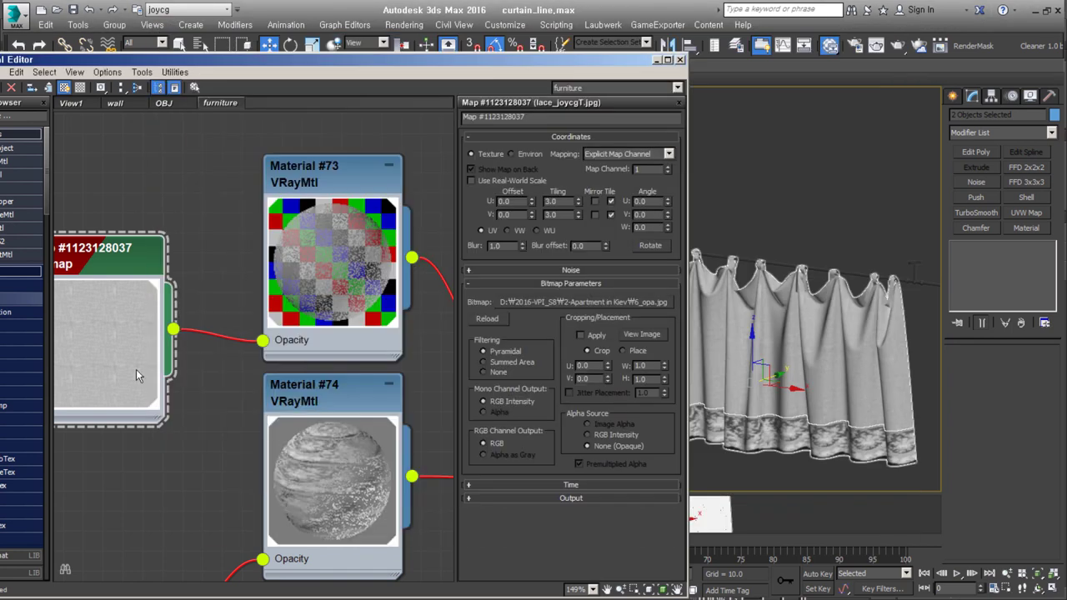
{"action": "middle_click_drag", "start_coordinate": [136, 369], "coordinate": [187, 362]}
{"action": "left_click", "coordinate": [571, 497]}
{"action": "scroll", "coordinate": [534, 417], "scroll_direction": "down", "scroll_amount": 5}
{"action": "left_click", "coordinate": [662, 518]}
{"action": "mouse_move", "coordinate": [652, 410]}
{"action": "left_mouse_down"}
{"action": "mouse_move", "coordinate": [647, 441]}
{"action": "mouse_move", "coordinate": [649, 420]}
{"action": "left_mouse_up"}
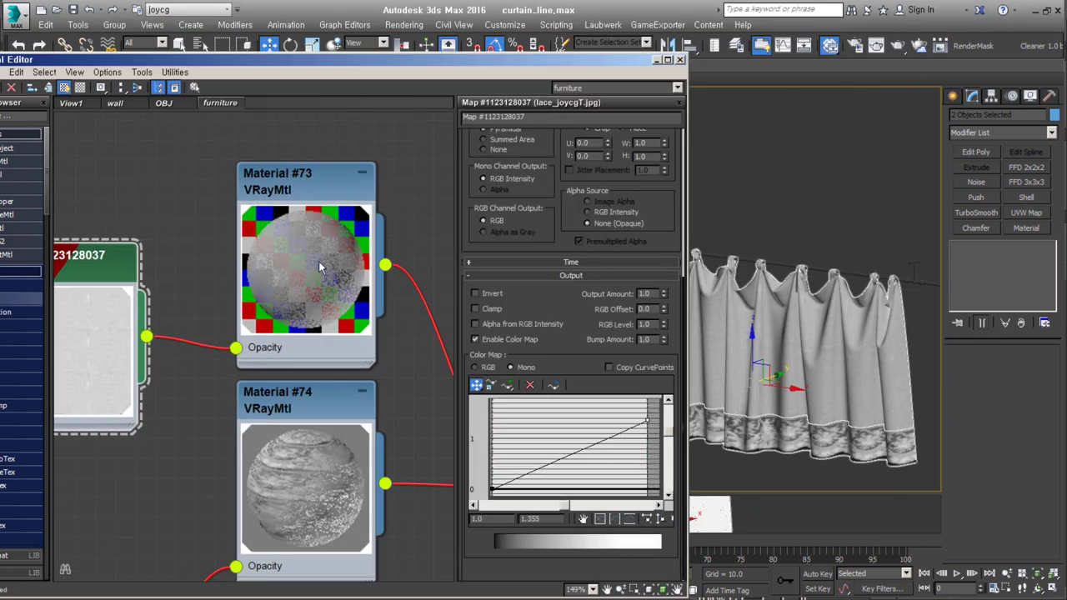
{"action": "left_click_drag", "start_coordinate": [615, 453], "coordinate": [615, 426]}
{"action": "middle_click_drag", "start_coordinate": [192, 391], "coordinate": [265, 398]}
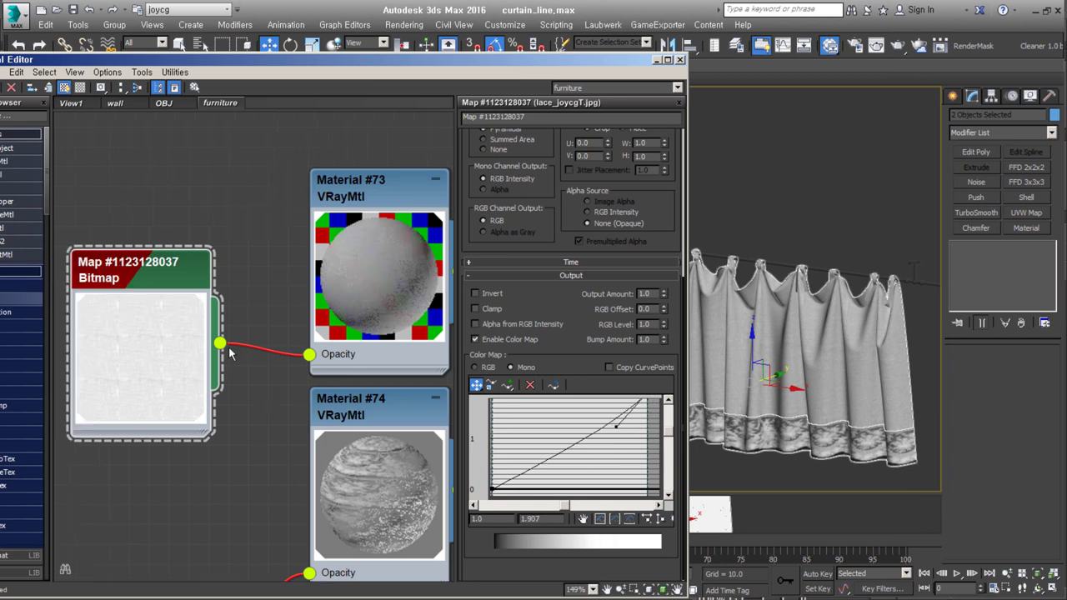
{"action": "scroll", "coordinate": [501, 173], "scroll_direction": "up", "scroll_amount": 3}
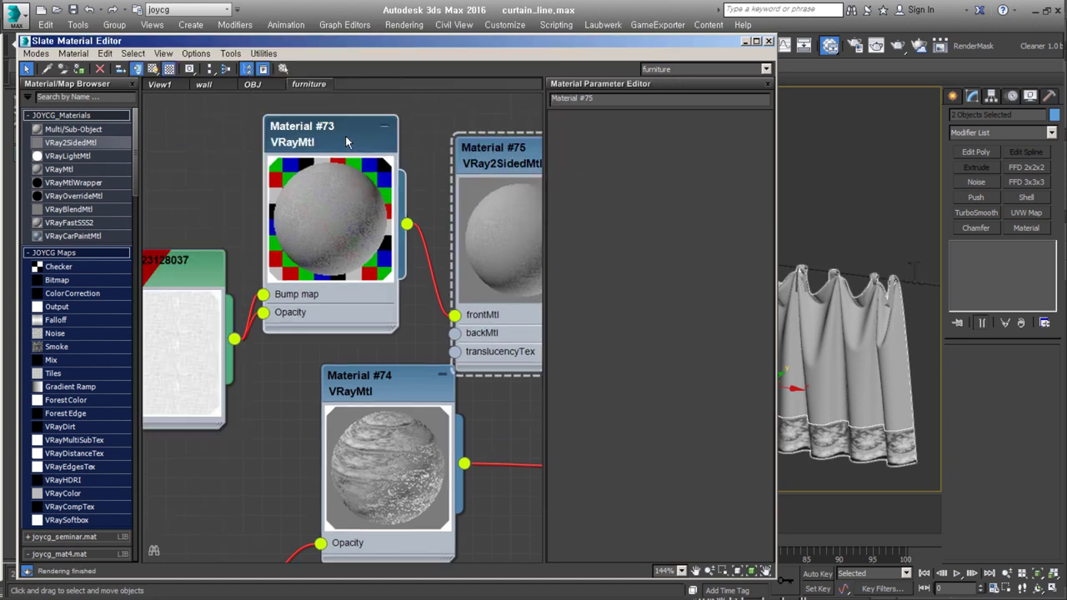
- Open Material #73's settings and review its map slots
{"action": "double_click", "coordinate": [346, 139]}
{"action": "left_click", "coordinate": [621, 554]}
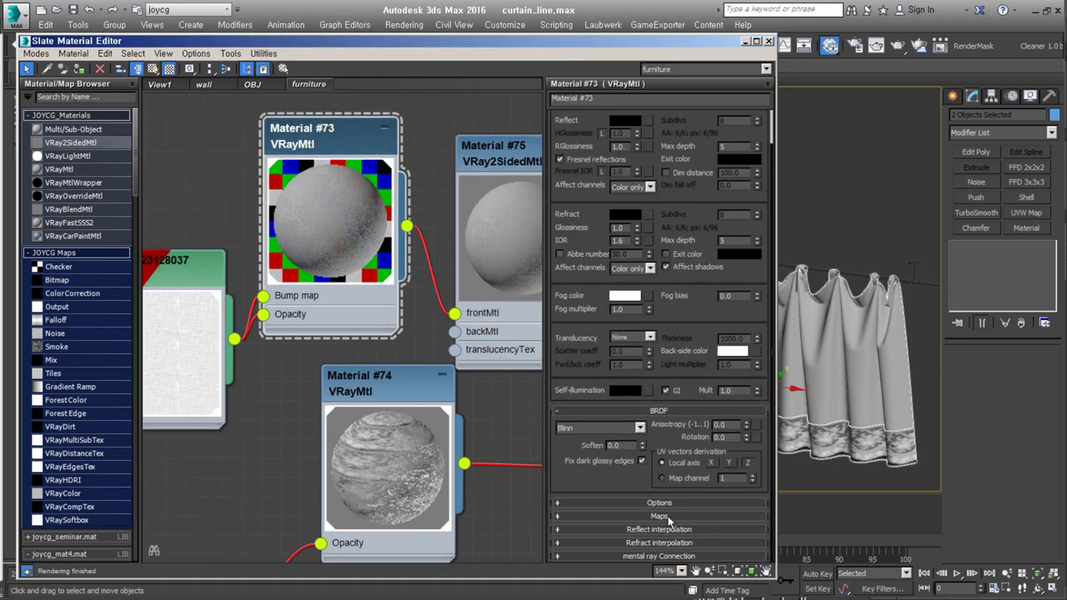
{"action": "double_click", "coordinate": [333, 294]}
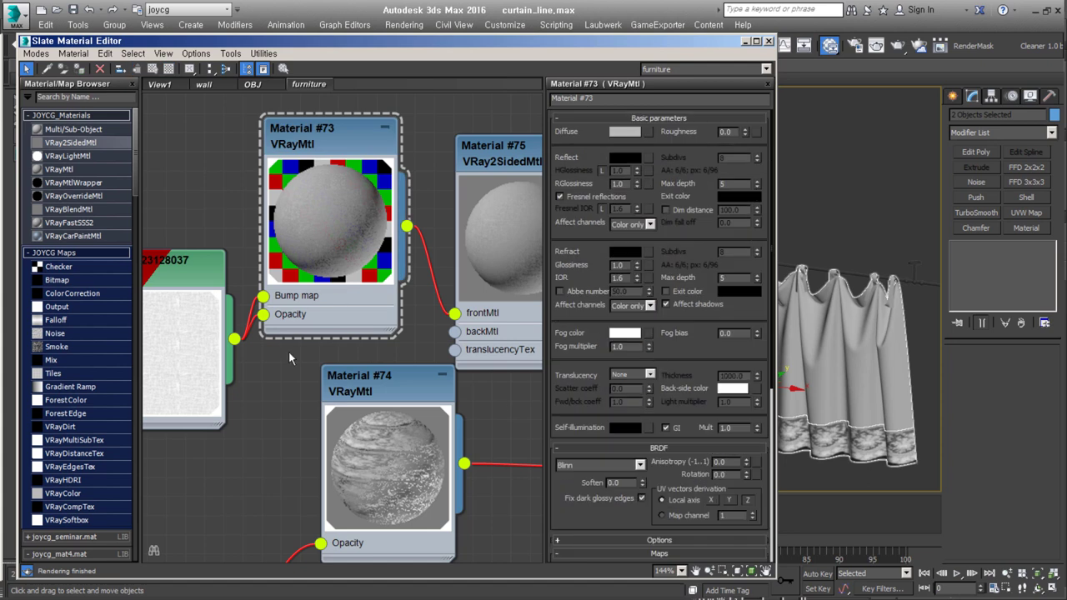
{"action": "scroll", "coordinate": [334, 294], "scroll_direction": "up", "scroll_amount": 1}
{"action": "scroll", "coordinate": [133, 223], "scroll_direction": "down", "scroll_amount": 5}
{"action": "scroll", "coordinate": [134, 224], "scroll_direction": "up", "scroll_amount": 1}
- Add a Falloff map with a darker Color 1, keeping the Perpendicular/Parallel type
{"action": "left_click_drag", "start_coordinate": [198, 174], "coordinate": [256, 208]}
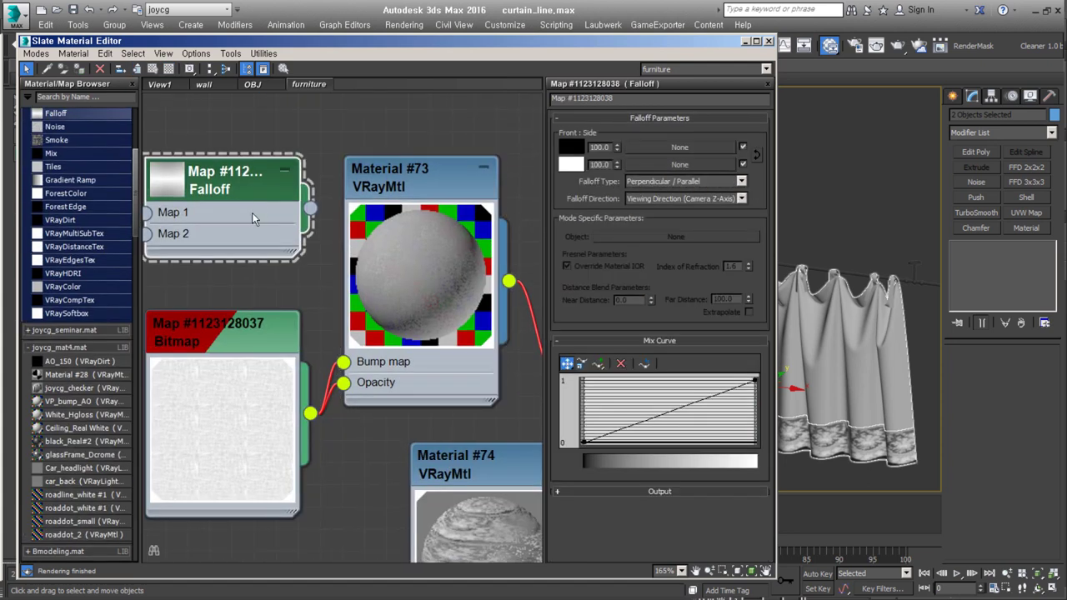
{"action": "left_click", "coordinate": [572, 150]}
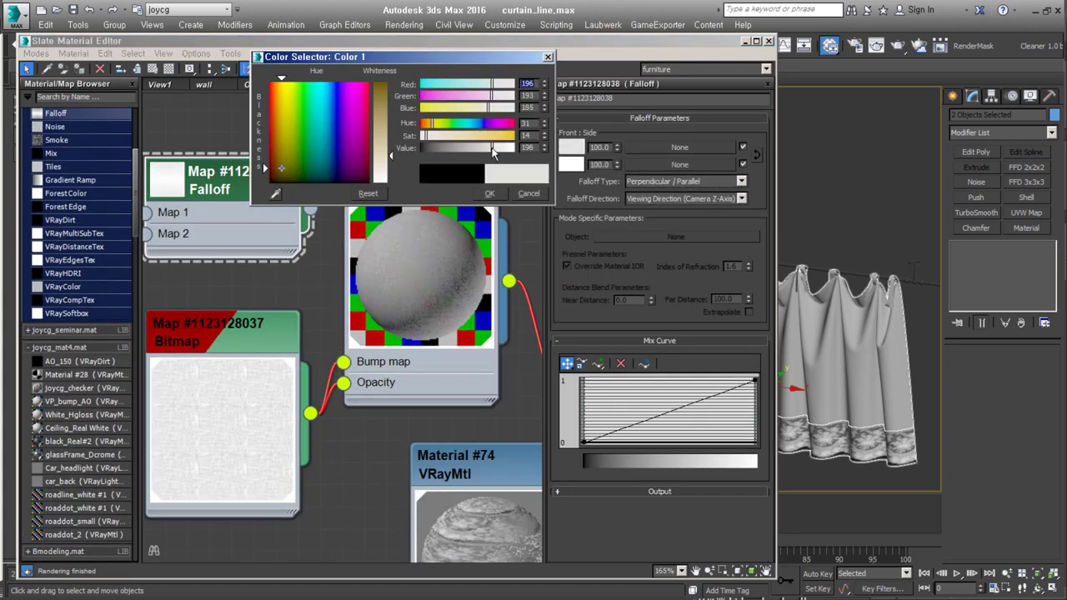
{"action": "left_click_drag", "start_coordinate": [490, 152], "coordinate": [484, 151]}
{"action": "left_click", "coordinate": [489, 193]}
{"action": "left_click", "coordinate": [740, 181]}
{"action": "left_click", "coordinate": [717, 208]}
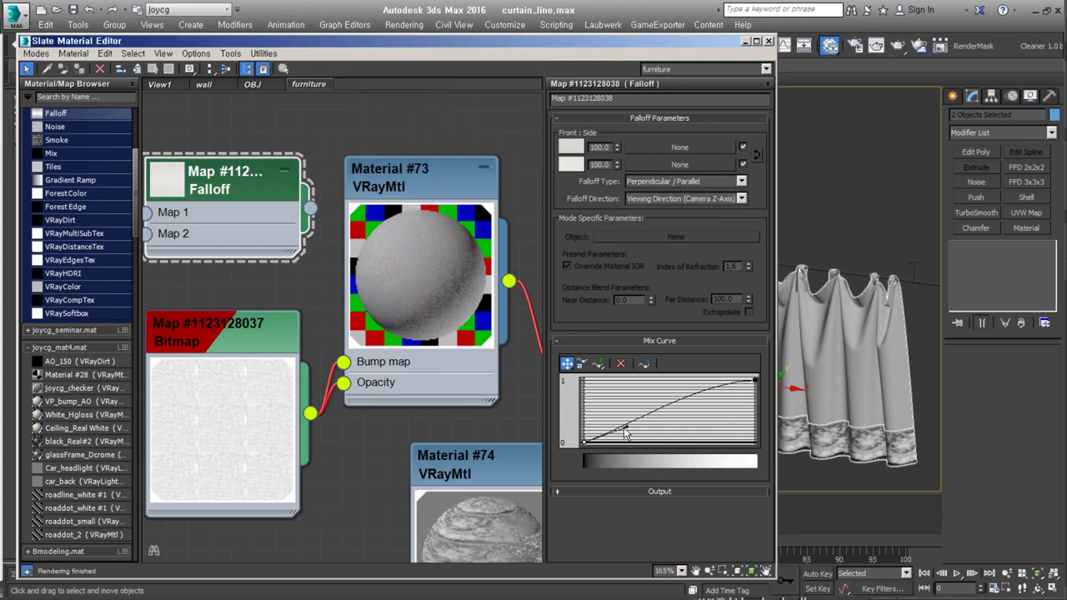
- Connect the Falloff to Material #73's Diffuse slot and close the material editor
{"action": "left_click_drag", "start_coordinate": [369, 310], "coordinate": [437, 218]}
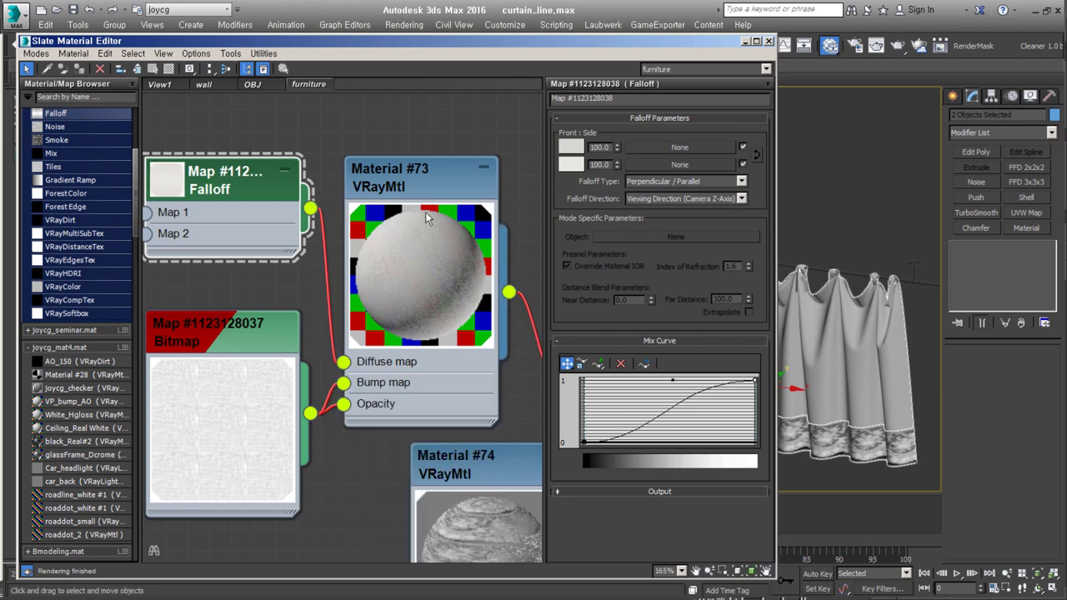
{"action": "scroll", "coordinate": [449, 367], "scroll_direction": "down", "scroll_amount": 3}
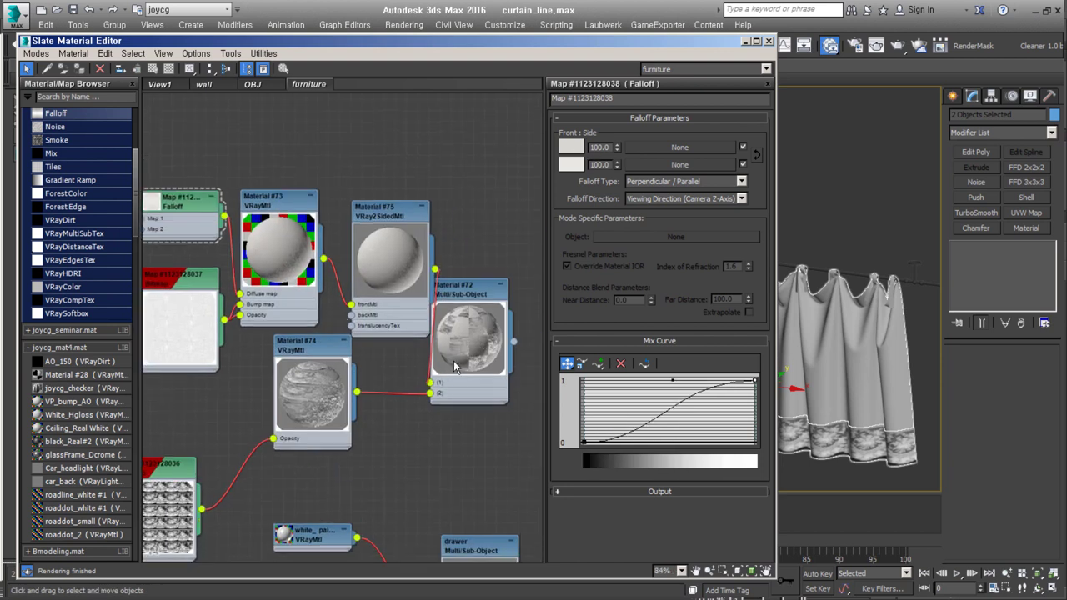
{"action": "middle_click_drag", "start_coordinate": [449, 367], "coordinate": [466, 276]}
{"action": "left_click", "coordinate": [769, 40]}
{"action": "middle_click_drag", "start_coordinate": [908, 417], "coordinate": [702, 342]}
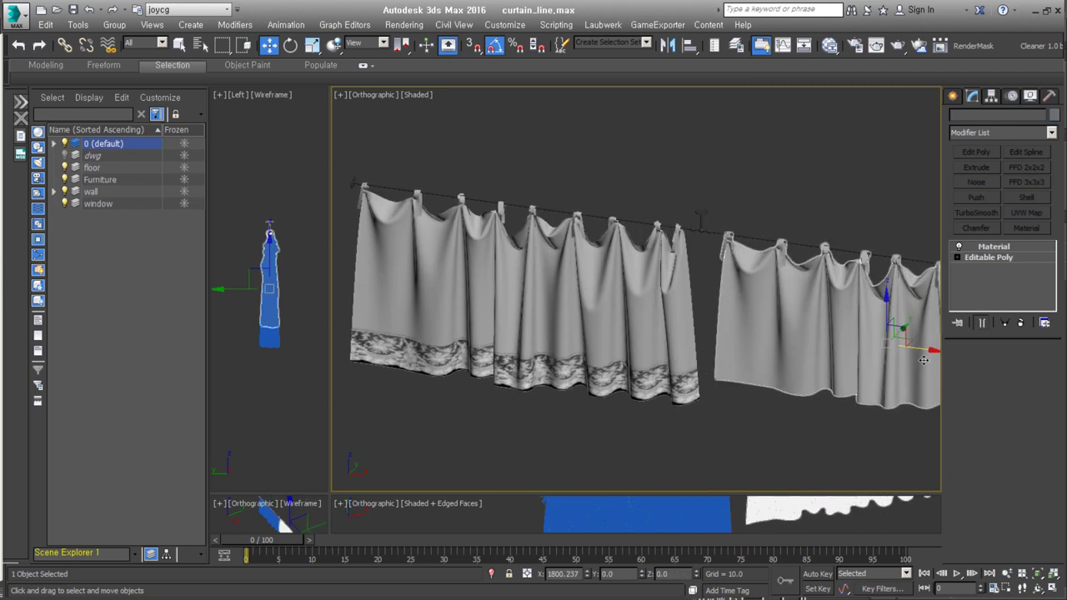
- Orbit around the door handle and out to a wide view of the bed and window
{"action": "middle_click_drag", "start_coordinate": [704, 390], "coordinate": [679, 389], "text": "alt"}
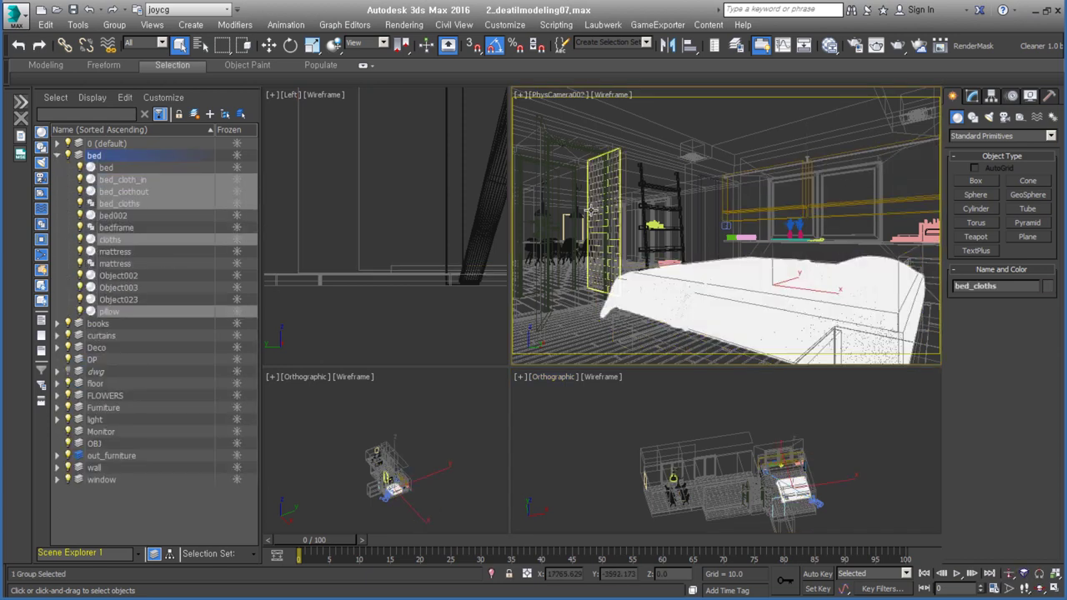
{"action": "mouse_move", "coordinate": [734, 231]}
{"action": "middle_mouse_down", "text": "alt"}
{"action": "mouse_move", "coordinate": [697, 208]}
{"action": "mouse_move", "coordinate": [752, 246]}
{"action": "mouse_move", "coordinate": [740, 272]}
{"action": "middle_mouse_up", "text": "alt"}
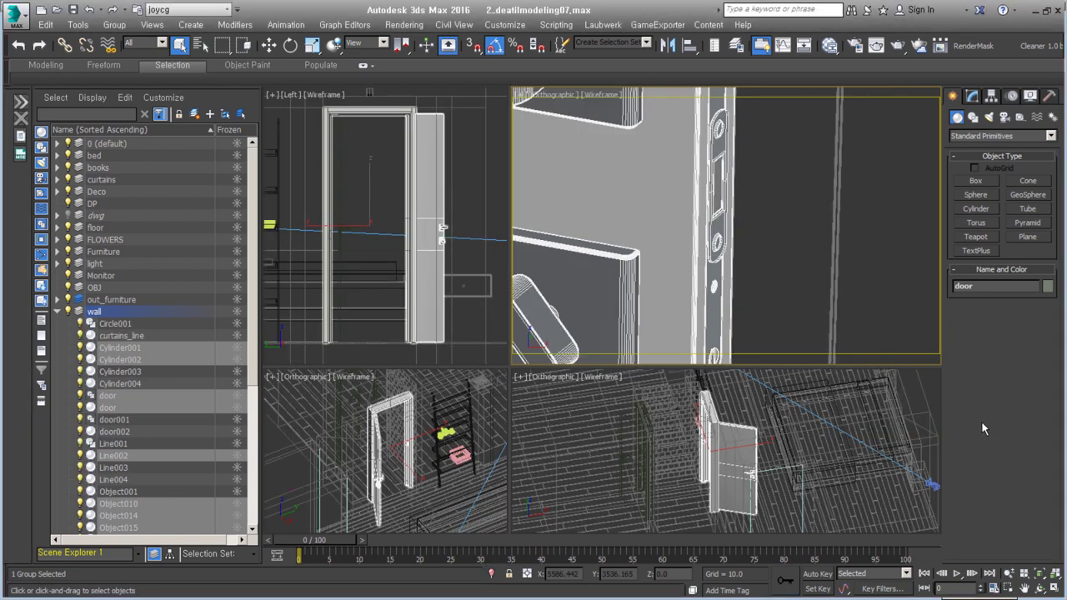
{"action": "mouse_move", "coordinate": [769, 304]}
{"action": "middle_mouse_down", "text": "alt"}
{"action": "mouse_move", "coordinate": [783, 299]}
{"action": "mouse_move", "coordinate": [750, 267]}
{"action": "middle_mouse_up", "text": "alt"}
{"action": "scroll", "coordinate": [805, 293], "scroll_direction": "down", "scroll_amount": 5}
{"action": "scroll", "coordinate": [683, 217], "scroll_direction": "up", "scroll_amount": 5}
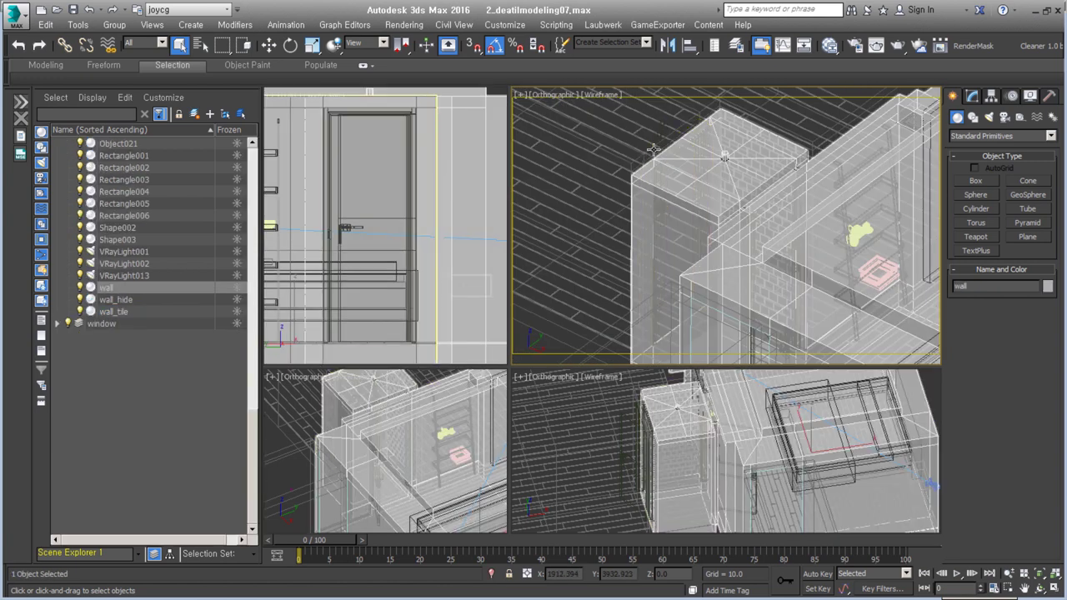
{"action": "scroll", "coordinate": [683, 216], "scroll_direction": "down", "scroll_amount": 3}
{"action": "middle_click_drag", "start_coordinate": [684, 217], "coordinate": [865, 238], "text": "alt"}
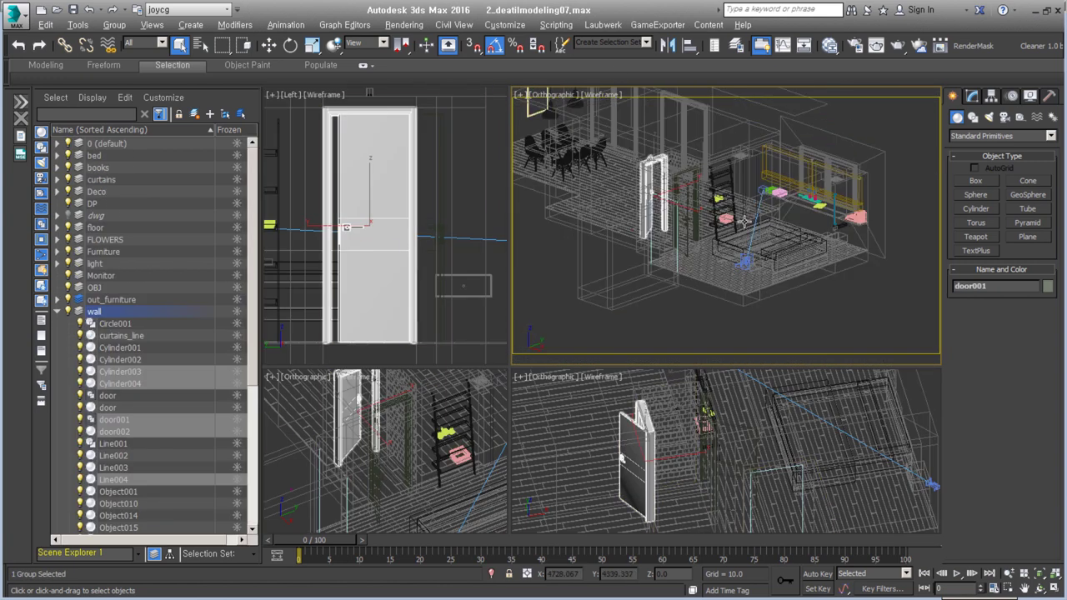
{"action": "scroll", "coordinate": [865, 238], "scroll_direction": "up", "scroll_amount": 3}
- Select VRayLight001, frame the scene, and review its Modify panel parameters
{"action": "mouse_move", "coordinate": [742, 185]}
{"action": "middle_mouse_down", "text": "alt"}
{"action": "mouse_move", "coordinate": [717, 250]}
{"action": "mouse_move", "coordinate": [572, 164]}
{"action": "mouse_move", "coordinate": [600, 179]}
{"action": "middle_mouse_up", "text": "alt"}
{"action": "left_click", "coordinate": [717, 250]}
{"action": "key", "text": "ctrl+shift+z"}
{"action": "left_click", "coordinate": [972, 96]}
{"action": "scroll", "coordinate": [980, 377], "scroll_direction": "down", "scroll_amount": 5}
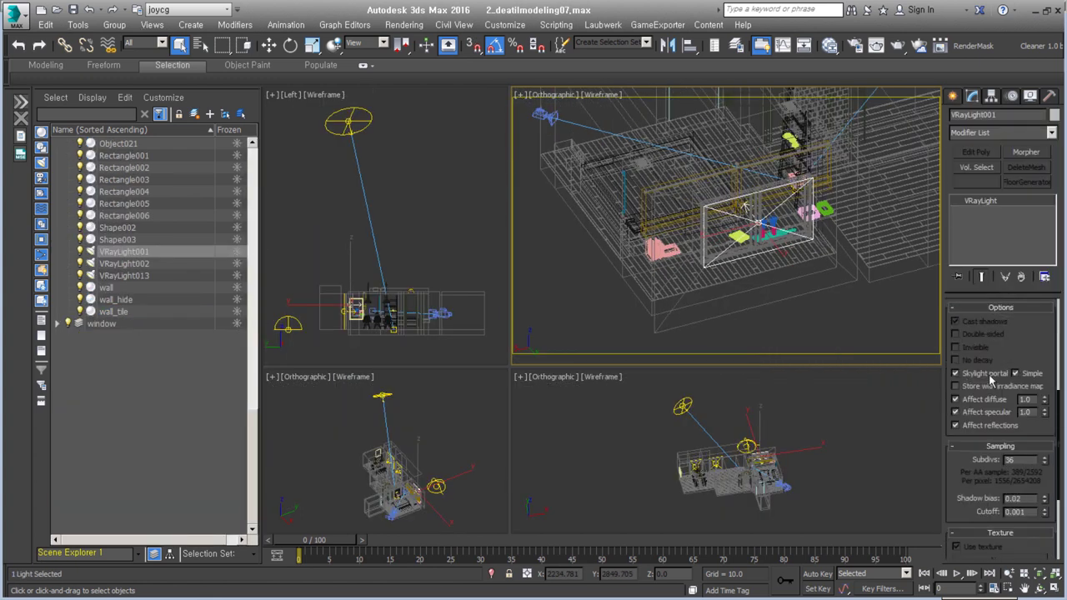
{"action": "scroll", "coordinate": [973, 465], "scroll_direction": "down", "scroll_amount": 2}
{"action": "scroll", "coordinate": [750, 233], "scroll_direction": "up", "scroll_amount": 3}
- Select VRaySun001 and view the room from nearly top-down
{"action": "middle_click_drag", "start_coordinate": [750, 234], "coordinate": [820, 292], "text": "alt"}
{"action": "key", "text": "ctrl+z"}
{"action": "scroll", "coordinate": [804, 238], "scroll_direction": "down", "scroll_amount": 5}
{"action": "mouse_move", "coordinate": [804, 238]}
{"action": "middle_mouse_down", "text": "alt"}
{"action": "mouse_move", "coordinate": [657, 289]}
{"action": "mouse_move", "coordinate": [566, 282]}
{"action": "mouse_move", "coordinate": [598, 218]}
{"action": "mouse_move", "coordinate": [634, 250]}
{"action": "middle_mouse_up", "text": "alt"}
{"action": "scroll", "coordinate": [1034, 454], "scroll_direction": "down", "scroll_amount": 1}
{"action": "scroll", "coordinate": [1046, 477], "scroll_direction": "down", "scroll_amount": 2}
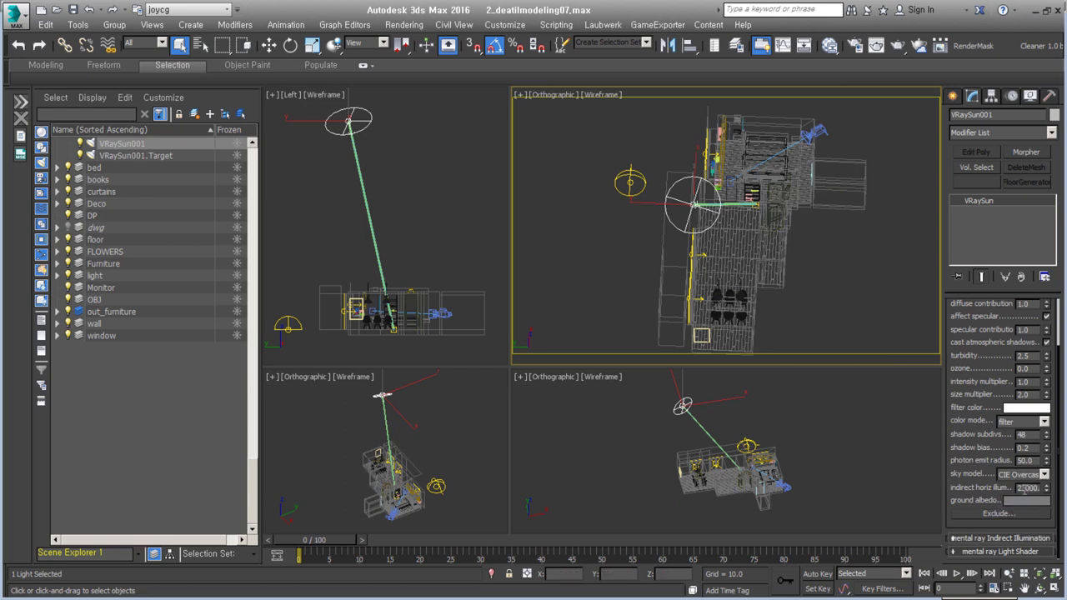
- From PhysCamera002, review the V-Ray sampling, global illumination and global switches render settings
{"action": "key", "text": "c"}
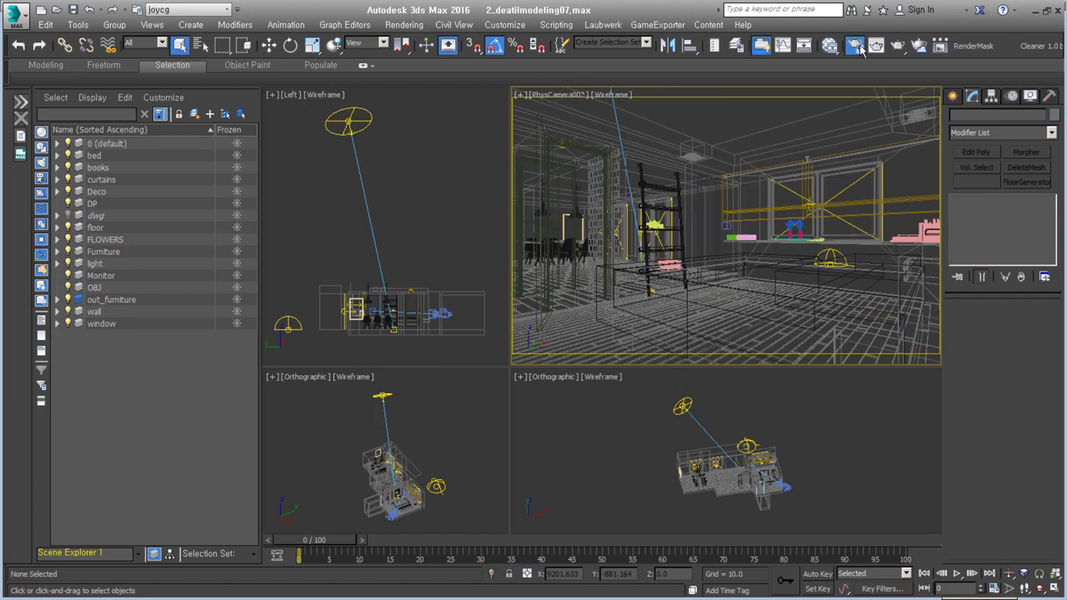
{"action": "left_click", "coordinate": [854, 45]}
{"action": "left_click", "coordinate": [288, 205]}
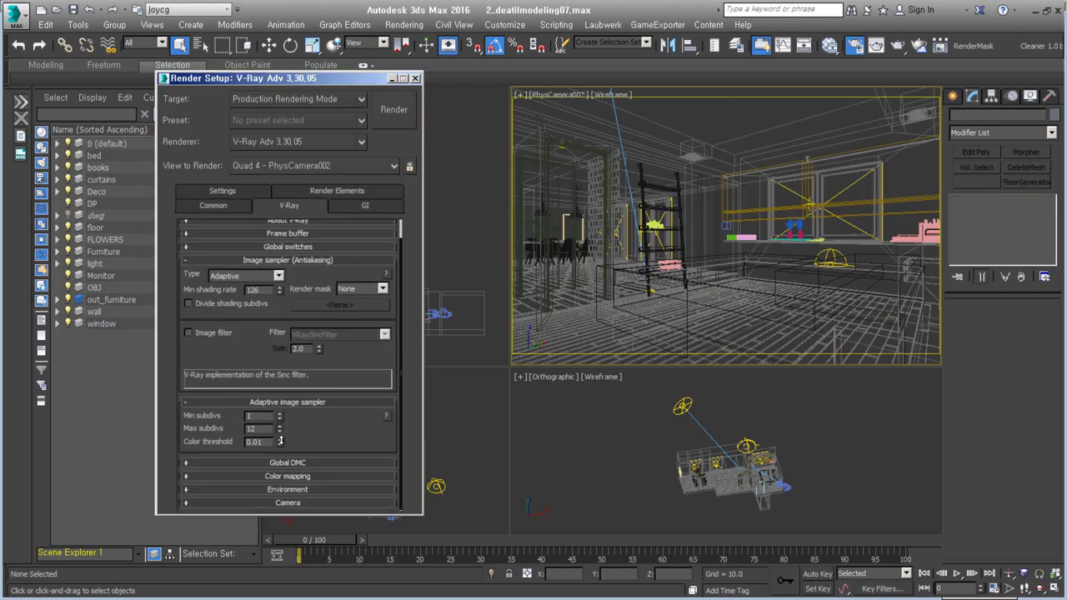
{"action": "left_click", "coordinate": [365, 205]}
{"action": "scroll", "coordinate": [287, 382], "scroll_direction": "down", "scroll_amount": 2}
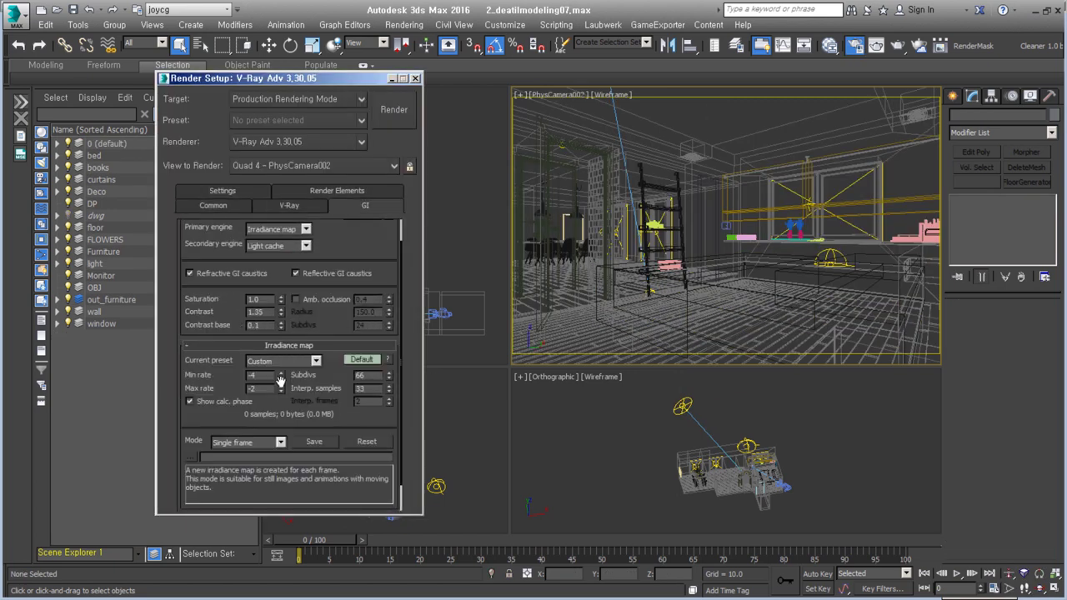
{"action": "left_click", "coordinate": [251, 345]}
{"action": "left_click", "coordinate": [212, 205]}
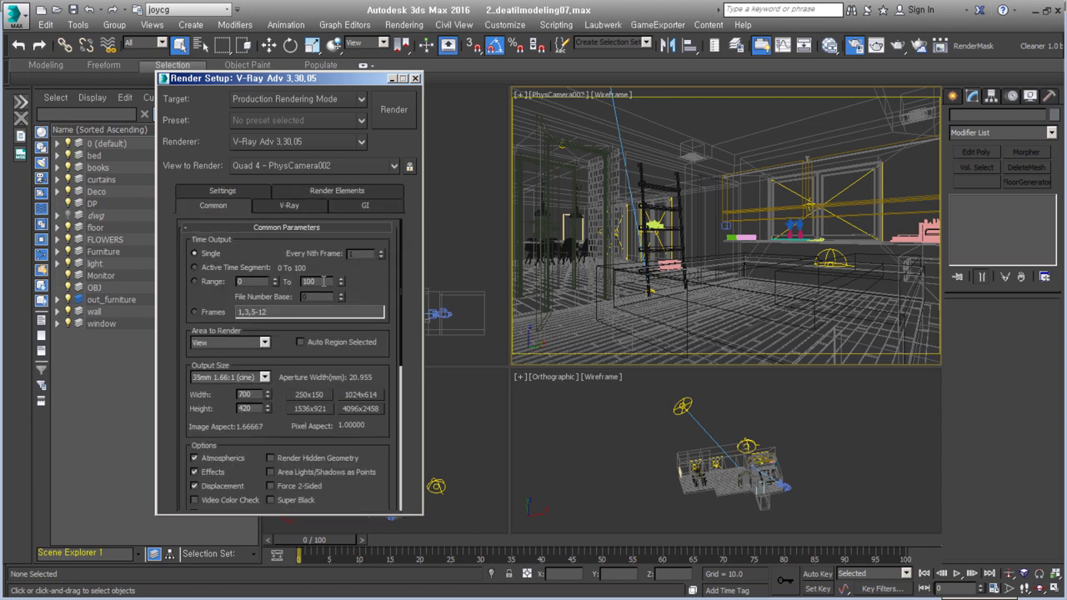
{"action": "left_click", "coordinate": [288, 205]}
{"action": "left_click", "coordinate": [362, 360]}
{"action": "left_click", "coordinate": [728, 580]}
- Check the environment settings, test-render PhysCamera002 twice, and select dome light VRayLight003
{"action": "left_click", "coordinate": [404, 24]}
{"action": "left_click", "coordinate": [631, 180]}
{"action": "left_click", "coordinate": [306, 42]}
{"action": "left_click", "coordinate": [682, 406]}
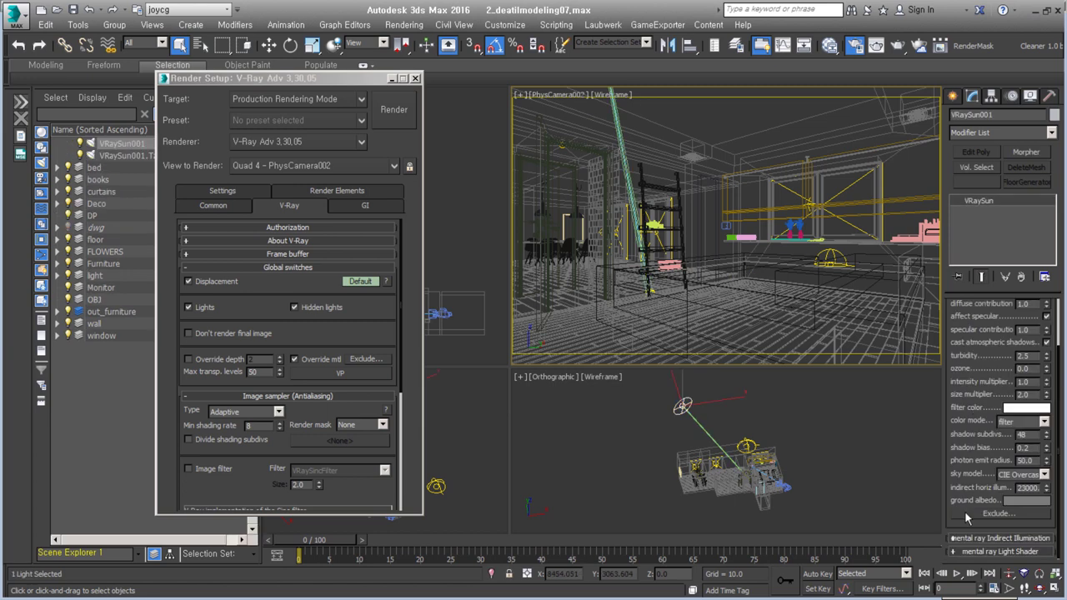
{"action": "key", "text": "shift+q"}
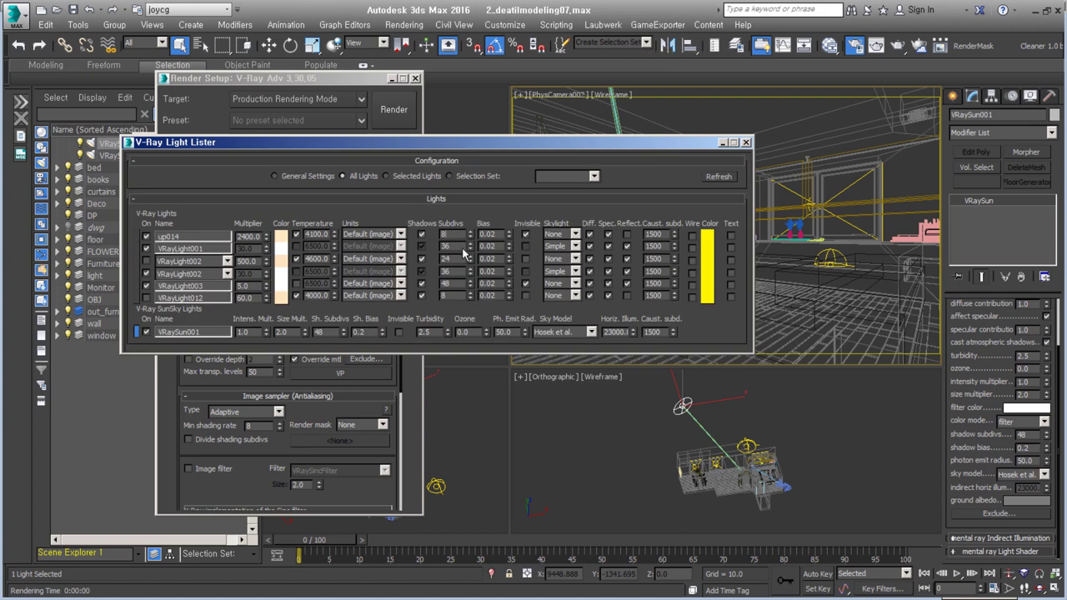
{"action": "left_click", "coordinate": [722, 143]}
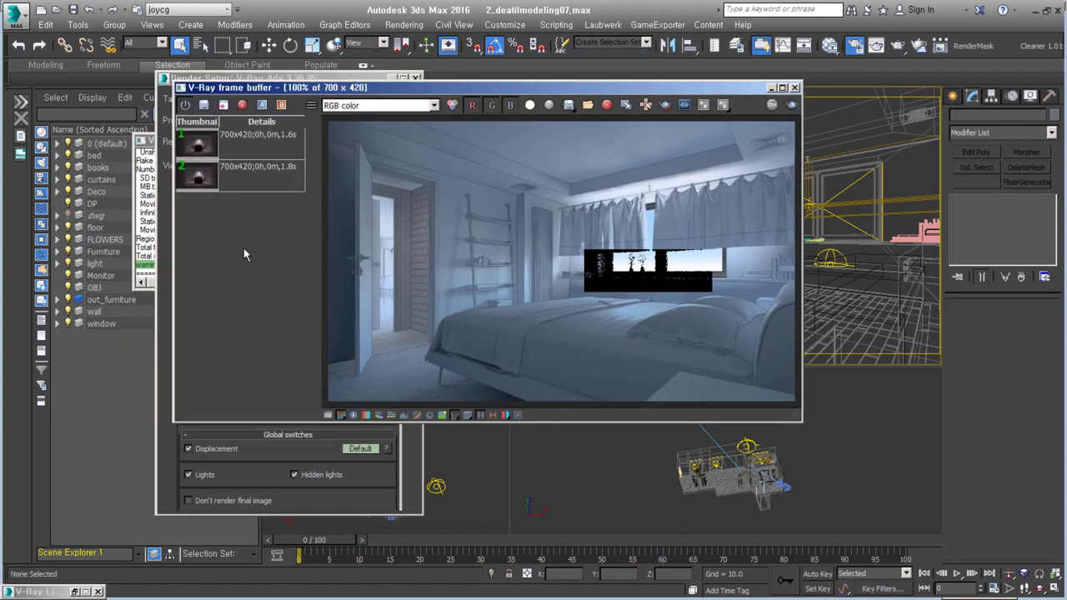
{"action": "key", "text": "shift+q"}
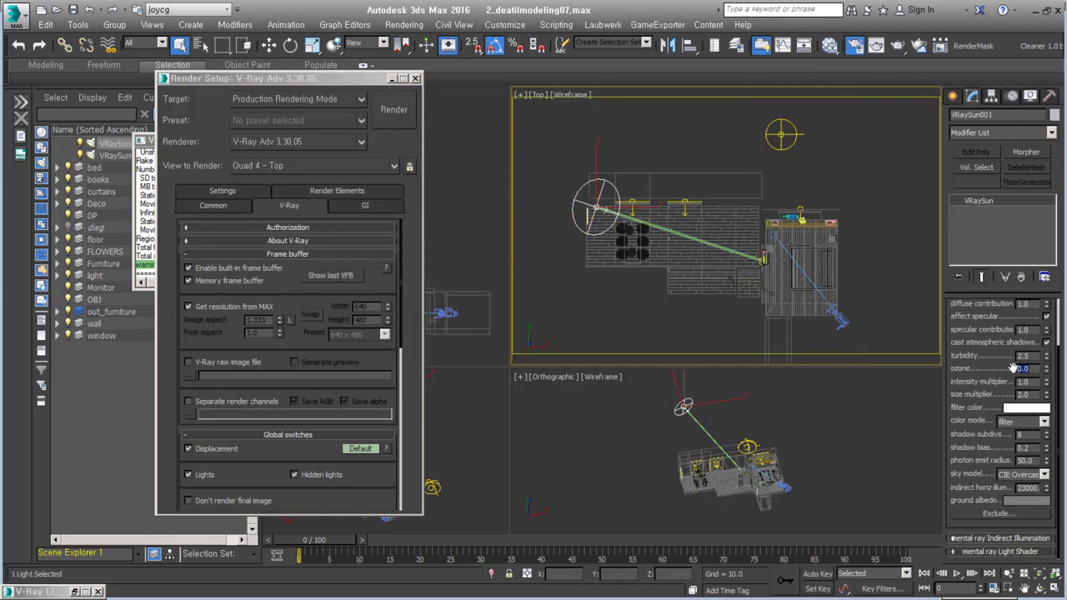
{"action": "left_click", "coordinate": [595, 212]}
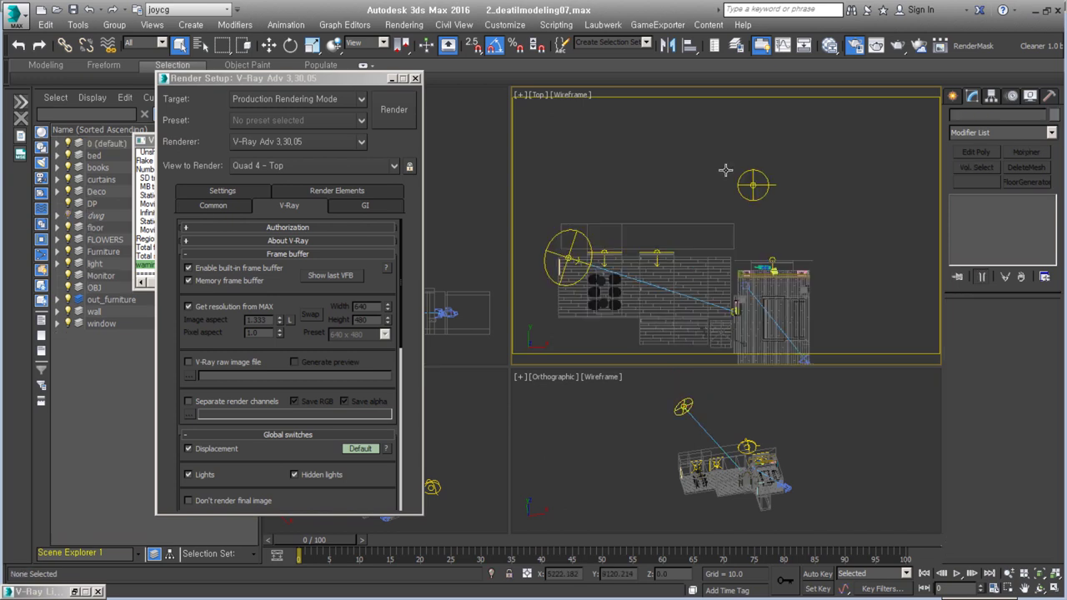
- Inspect the dome light's VRayHDRI sky map parameters in the Slate Material Editor, then close it
{"action": "key", "text": "m"}
{"action": "left_click", "coordinate": [188, 127]}
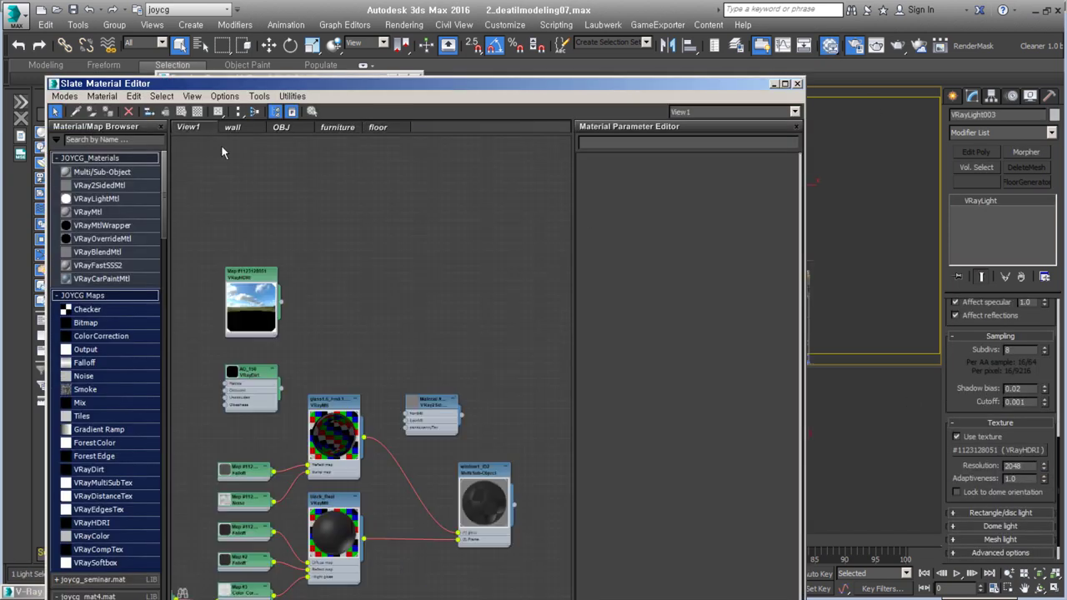
{"action": "left_click_drag", "start_coordinate": [998, 450], "coordinate": [296, 302]}
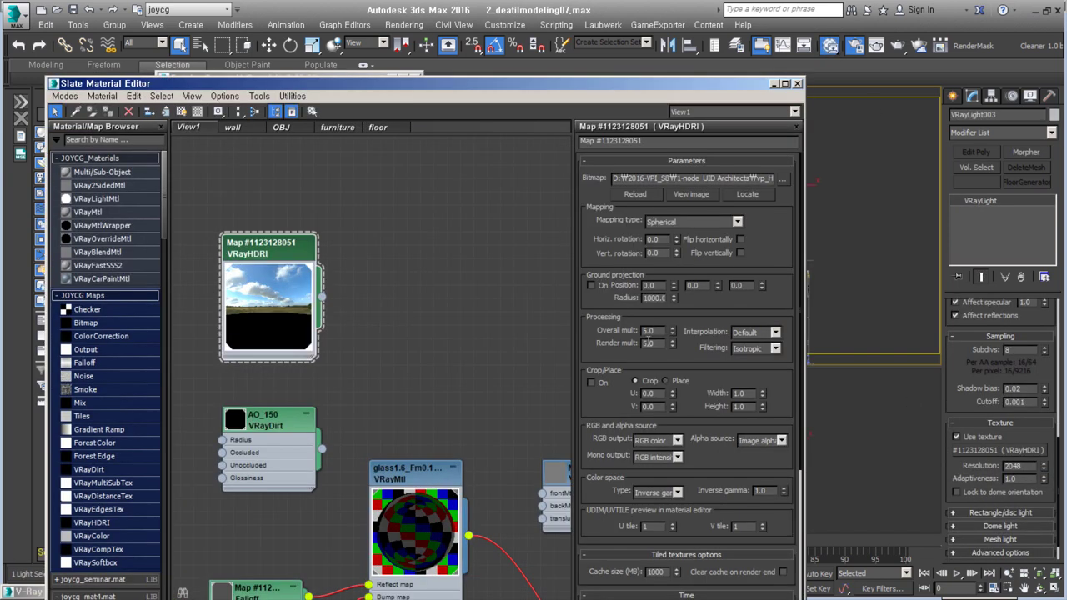
{"action": "left_click_drag", "start_coordinate": [954, 356], "coordinate": [970, 575]}
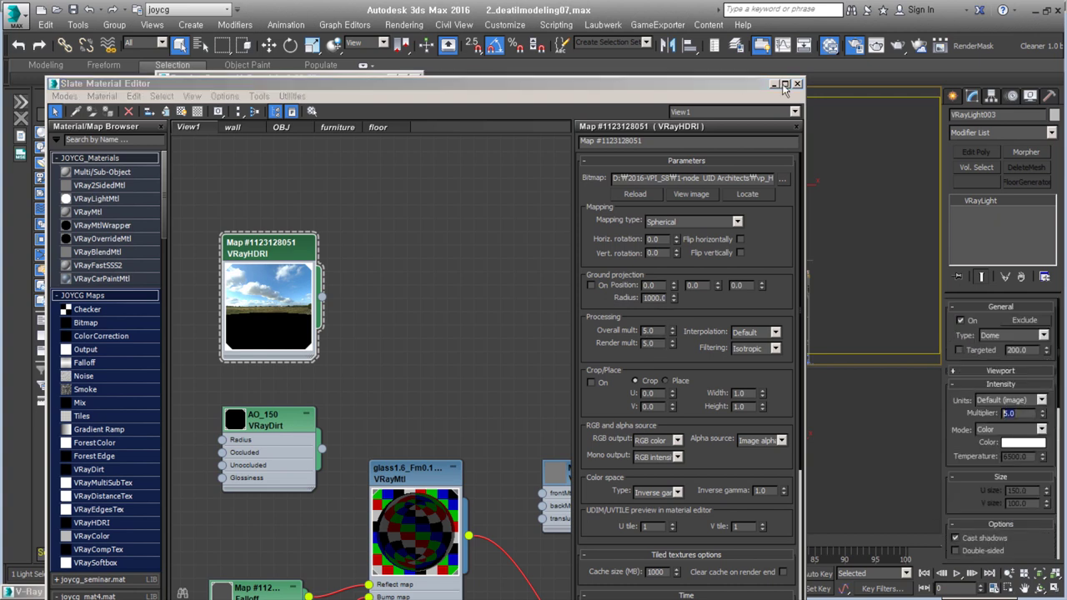
{"action": "left_click", "coordinate": [796, 83]}
- Switch the main view to PhysCamera002 and review the physical camera's parameters
{"action": "mouse_move", "coordinate": [762, 179]}
{"action": "middle_mouse_down", "text": "alt"}
{"action": "mouse_move", "coordinate": [846, 227]}
{"action": "mouse_move", "coordinate": [811, 228]}
{"action": "mouse_move", "coordinate": [767, 250]}
{"action": "middle_mouse_up", "text": "alt"}
{"action": "left_click", "coordinate": [758, 247]}
{"action": "key", "text": "c"}
{"action": "left_click", "coordinate": [952, 96]}
{"action": "left_click", "coordinate": [1005, 117]}
{"action": "left_click", "coordinate": [972, 96]}
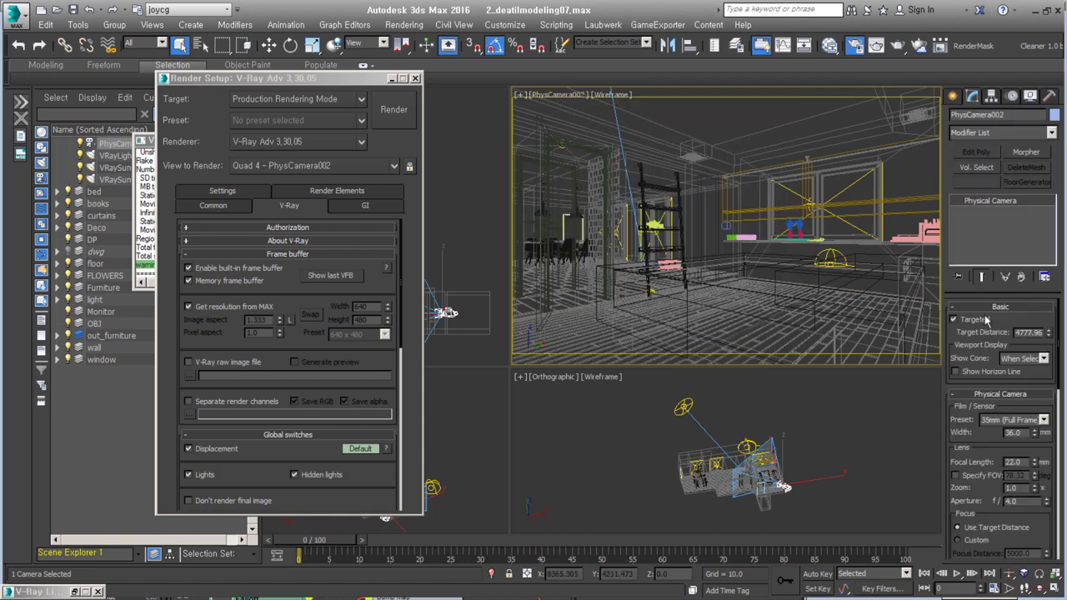
{"action": "scroll", "coordinate": [988, 411], "scroll_direction": "down", "scroll_amount": 2}
{"action": "scroll", "coordinate": [1023, 417], "scroll_direction": "down", "scroll_amount": 2}
{"action": "scroll", "coordinate": [1000, 398], "scroll_direction": "down", "scroll_amount": 2}
{"action": "scroll", "coordinate": [1034, 367], "scroll_direction": "down", "scroll_amount": 2}
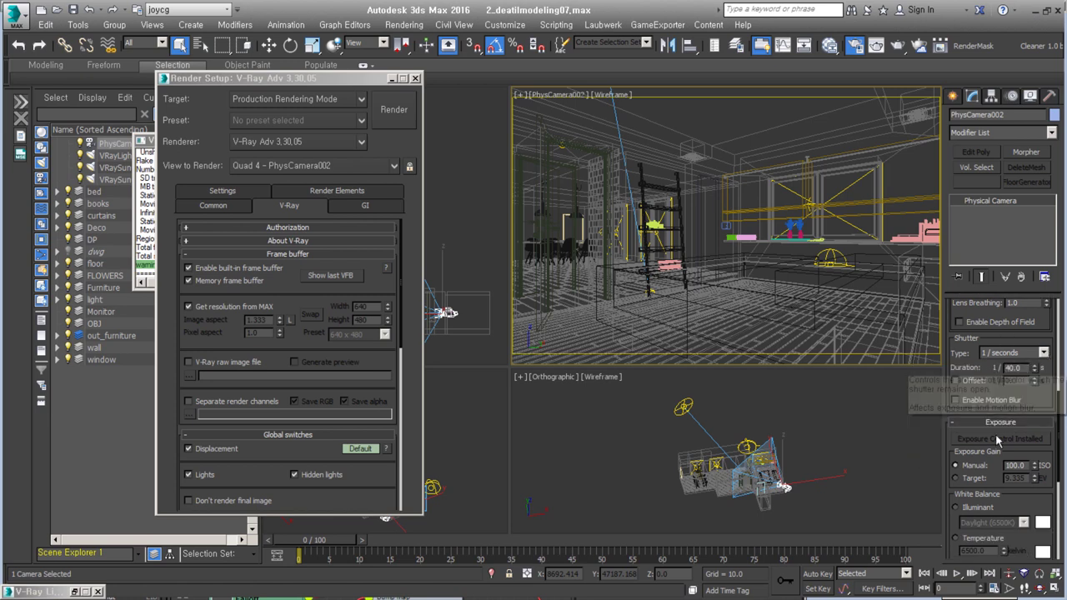
{"action": "scroll", "coordinate": [1041, 404], "scroll_direction": "down", "scroll_amount": 2}
{"action": "scroll", "coordinate": [1019, 449], "scroll_direction": "up", "scroll_amount": 2}
{"action": "scroll", "coordinate": [1000, 465], "scroll_direction": "up", "scroll_amount": 3}
{"action": "scroll", "coordinate": [984, 481], "scroll_direction": "up", "scroll_amount": 2}
- Review Exposure Control and the camera's 4.0 aperture, then select the wall object
{"action": "left_click", "coordinate": [404, 24]}
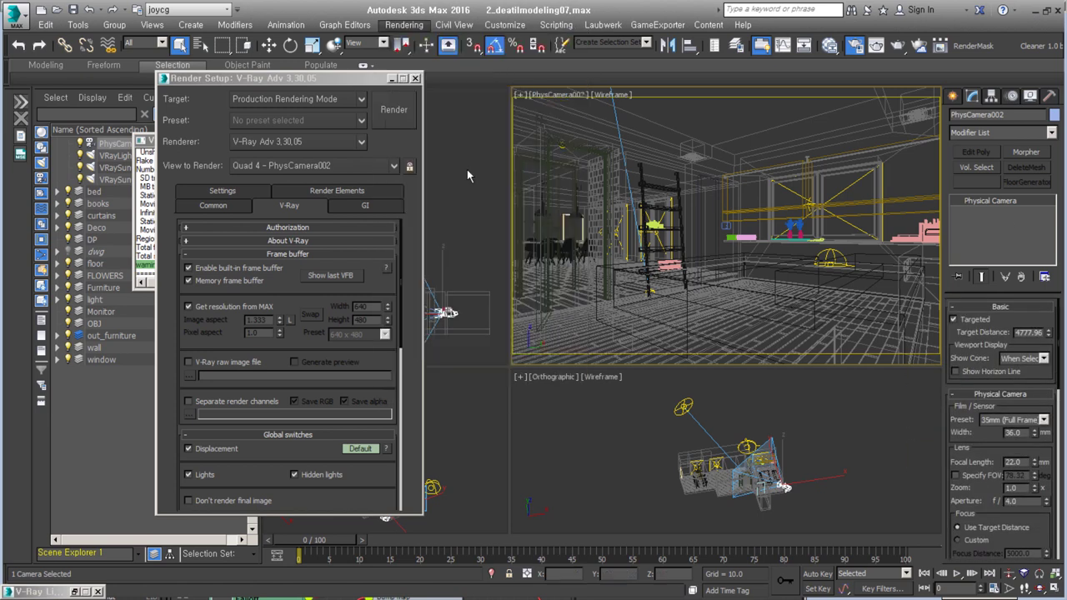
{"action": "left_click", "coordinate": [417, 172]}
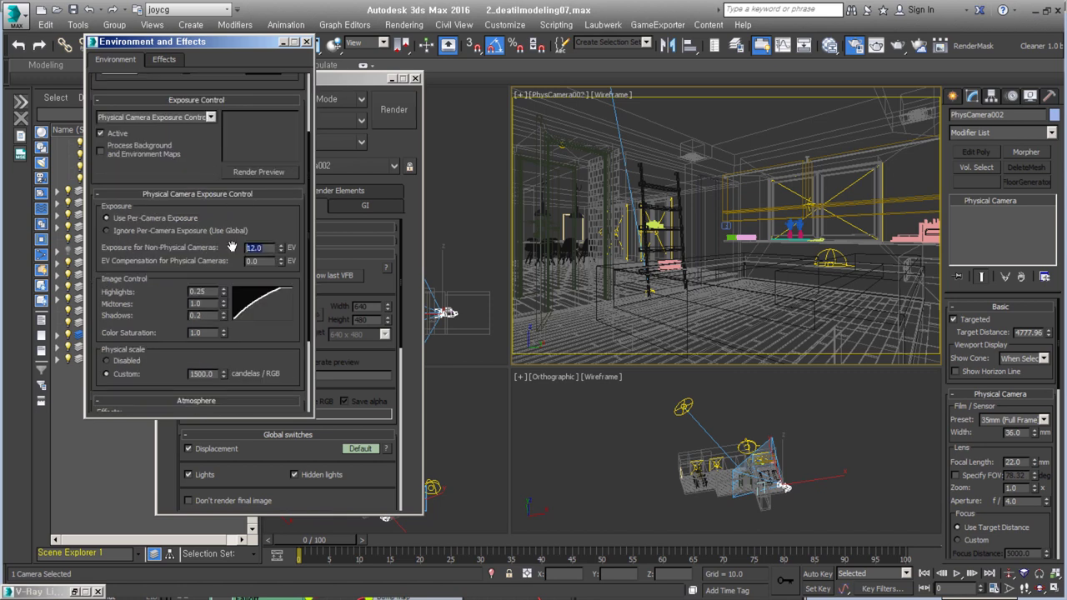
{"action": "left_click", "coordinate": [306, 42]}
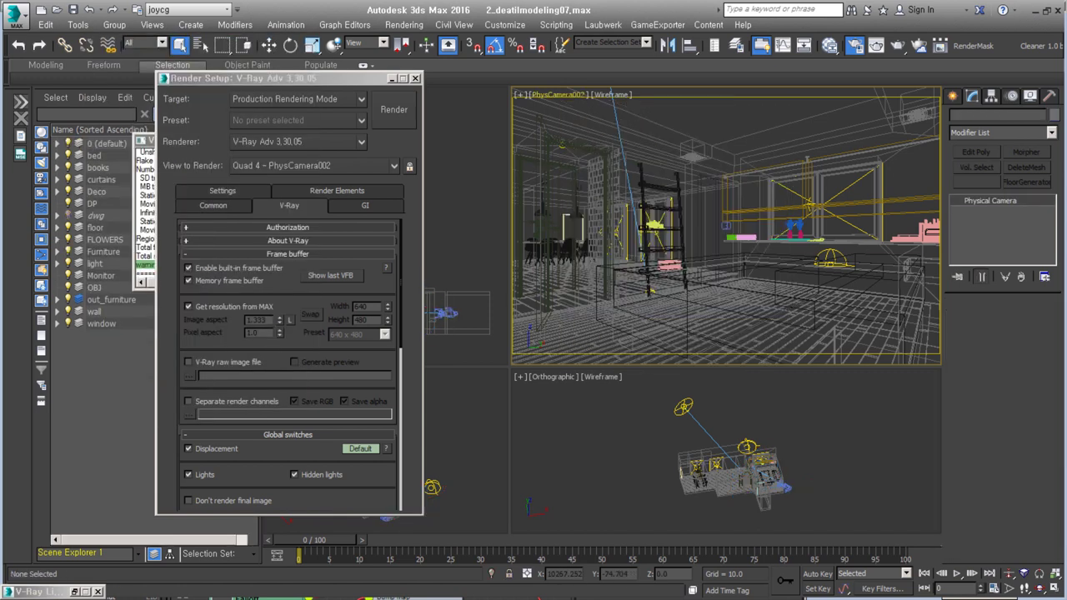
{"action": "scroll", "coordinate": [997, 340], "scroll_direction": "down", "scroll_amount": 1}
{"action": "scroll", "coordinate": [1003, 392], "scroll_direction": "down", "scroll_amount": 2}
{"action": "left_click", "coordinate": [1008, 405]}
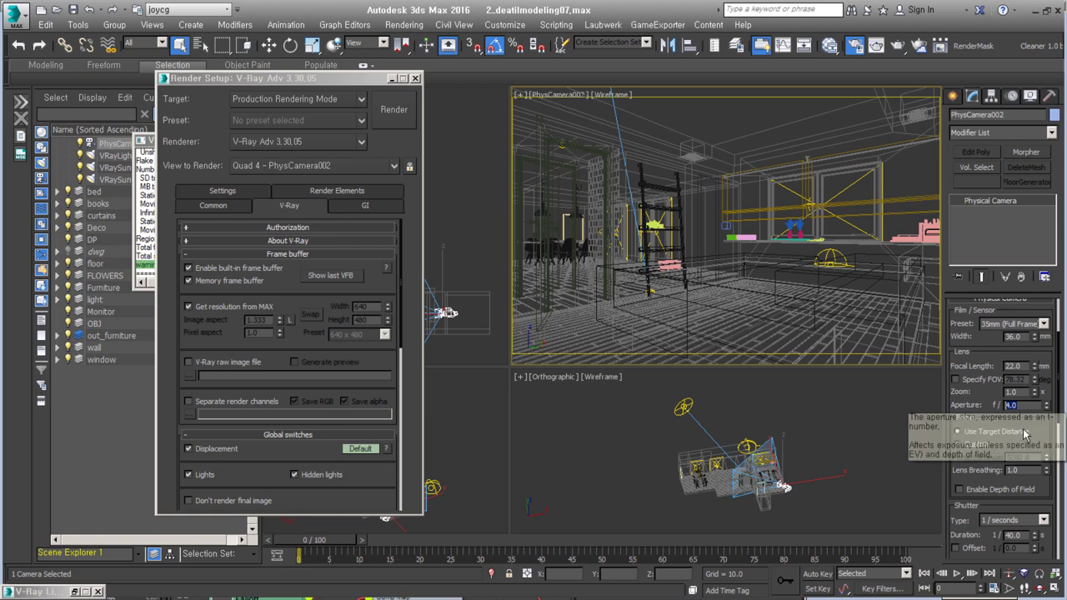
{"action": "left_click", "coordinate": [911, 185]}
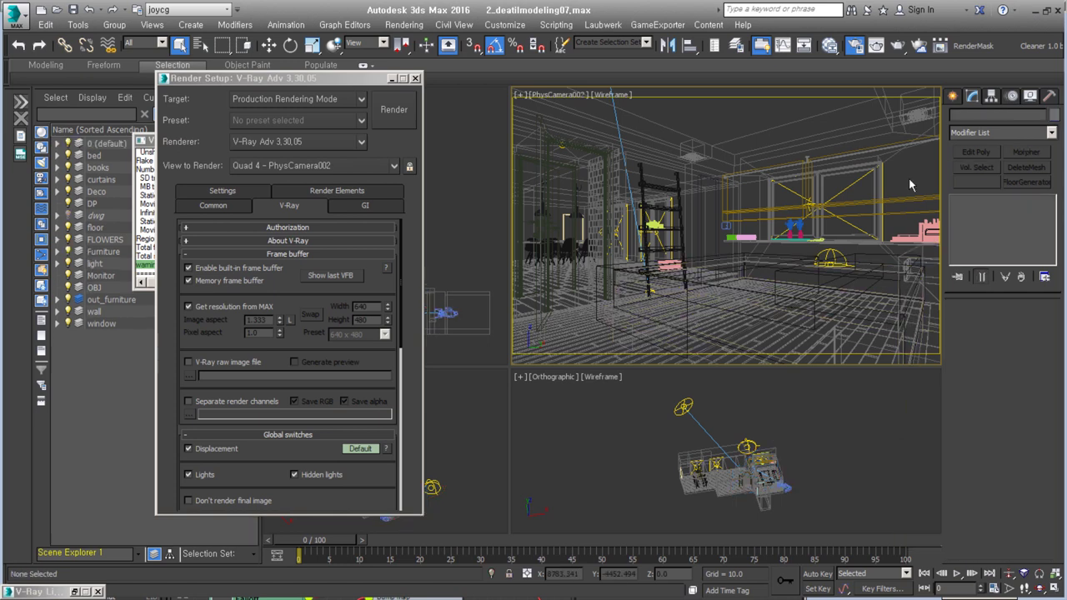
{"action": "left_click", "coordinate": [856, 224]}
{"action": "left_click", "coordinate": [829, 45]}
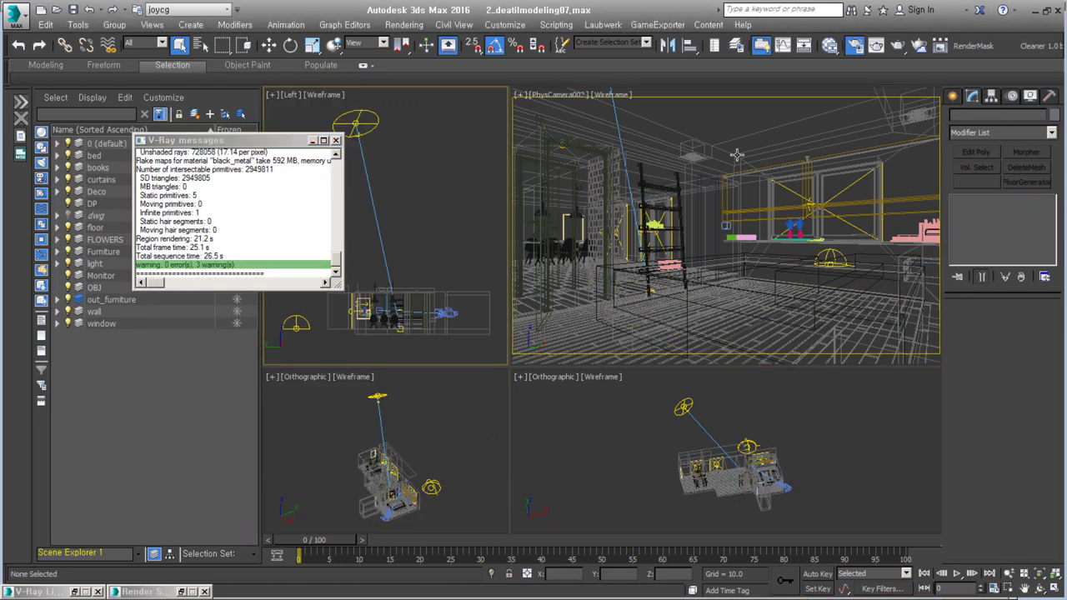
- Inspect the wall material's diffuse colour and the VRayDirt occluded and unoccluded colours
{"action": "key", "text": "m"}
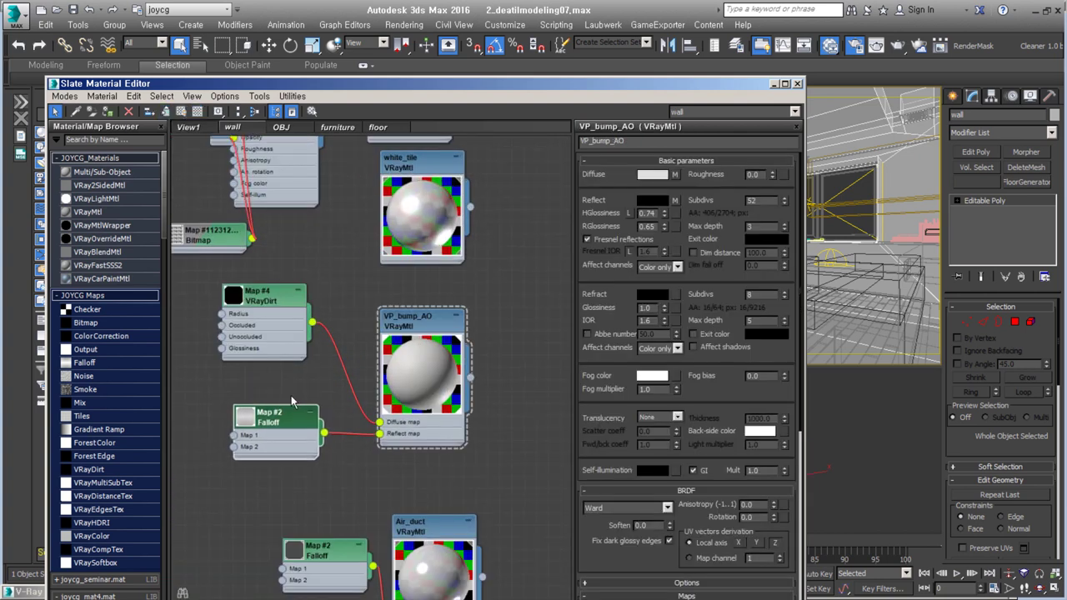
{"action": "left_click", "coordinate": [652, 174]}
{"action": "key", "text": "Escape"}
{"action": "double_click", "coordinate": [275, 308]}
{"action": "left_click", "coordinate": [765, 190]}
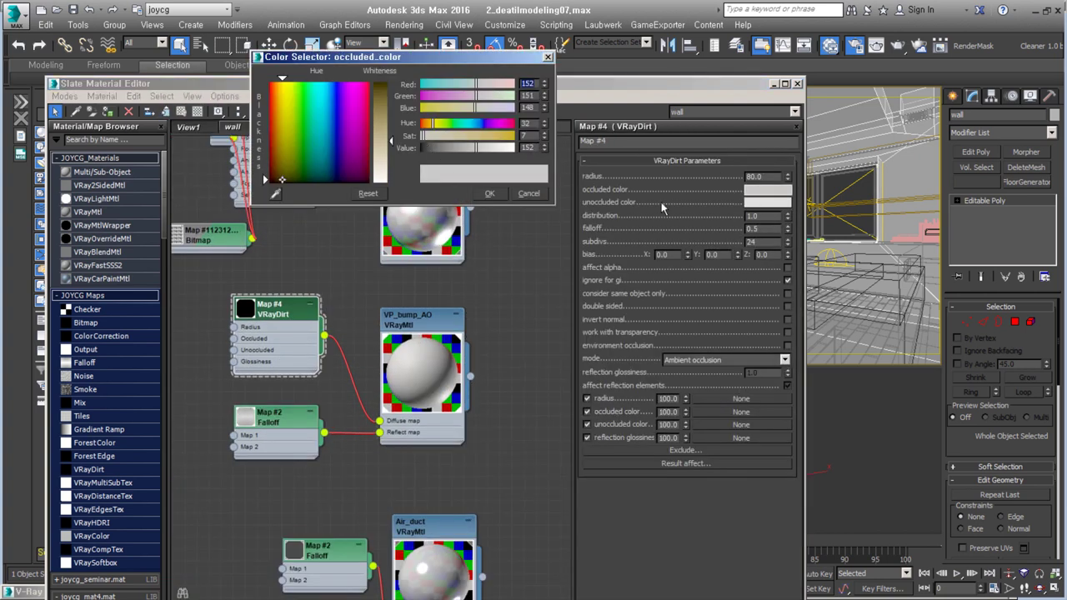
{"action": "left_click", "coordinate": [765, 202]}
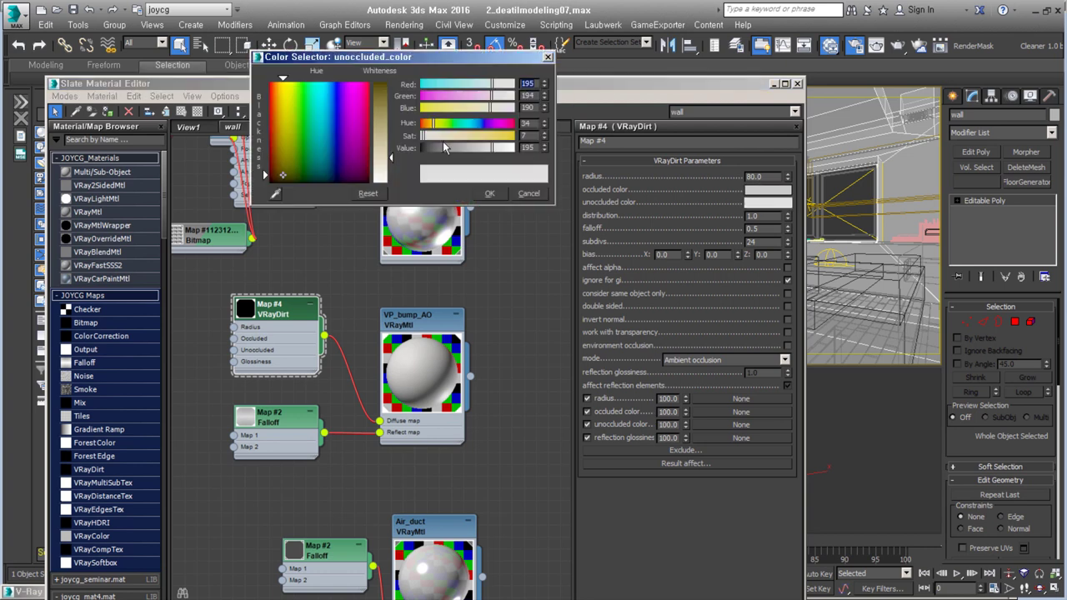
{"action": "left_click", "coordinate": [498, 193]}
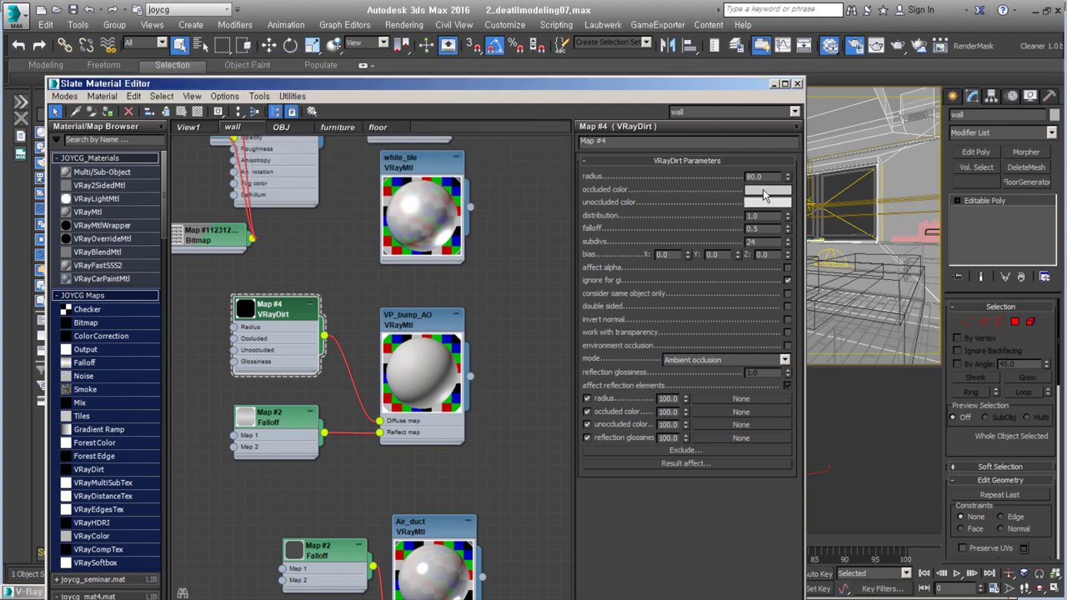
- Review the Falloff map, switch VP_bump_AO's BRDF from Blinn to Ward, and move the Falloff node left
{"action": "left_click_drag", "start_coordinate": [437, 366], "coordinate": [428, 355]}
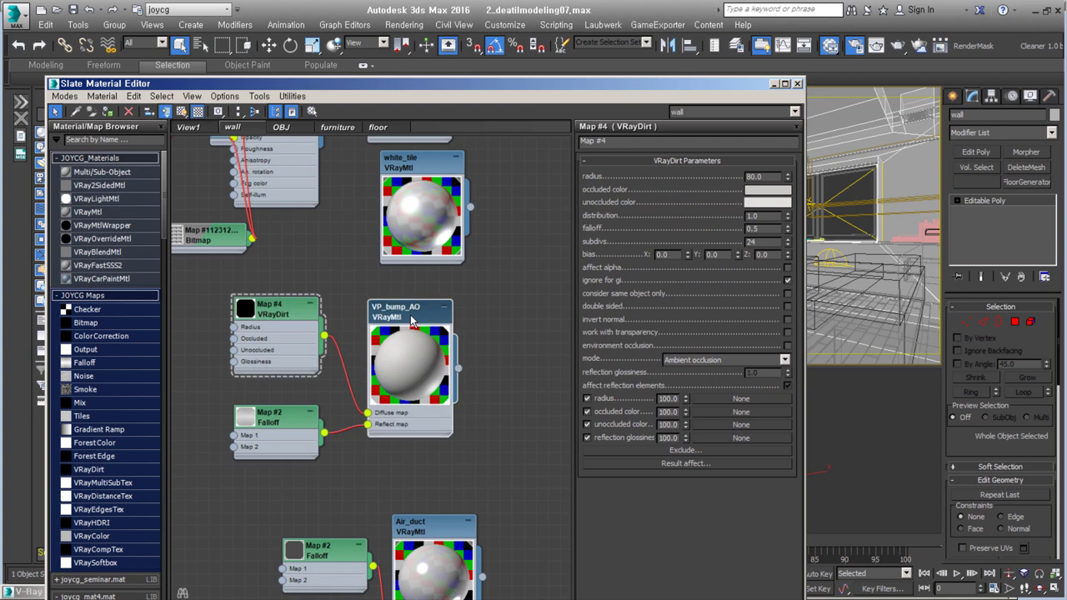
{"action": "double_click", "coordinate": [275, 417]}
{"action": "left_click", "coordinate": [599, 207]}
{"action": "left_click", "coordinate": [529, 193]}
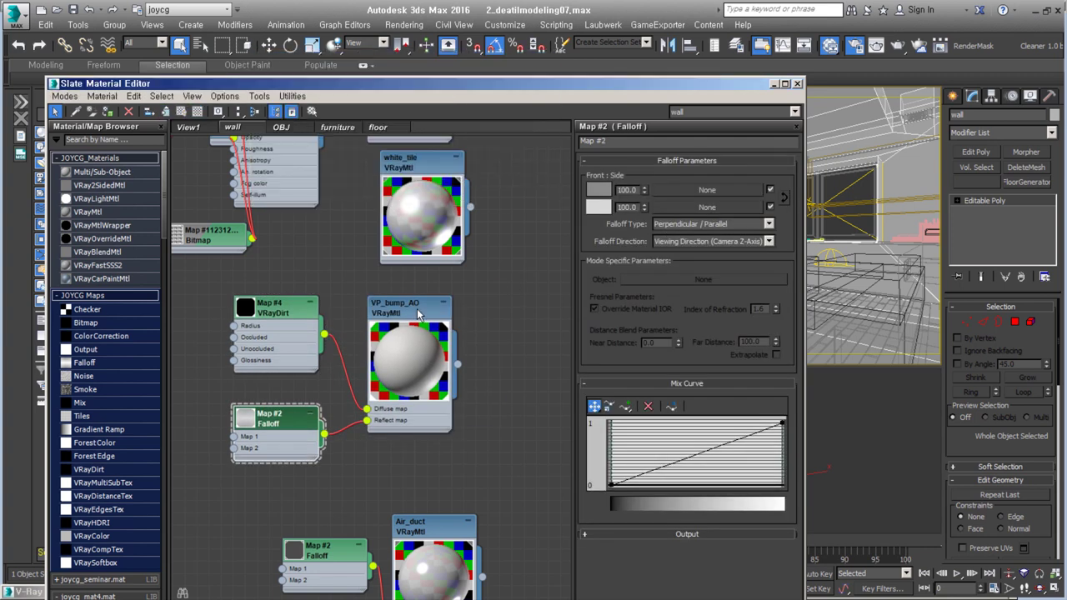
{"action": "double_click", "coordinate": [408, 358]}
{"action": "left_click", "coordinate": [667, 508]}
{"action": "left_click", "coordinate": [594, 532]}
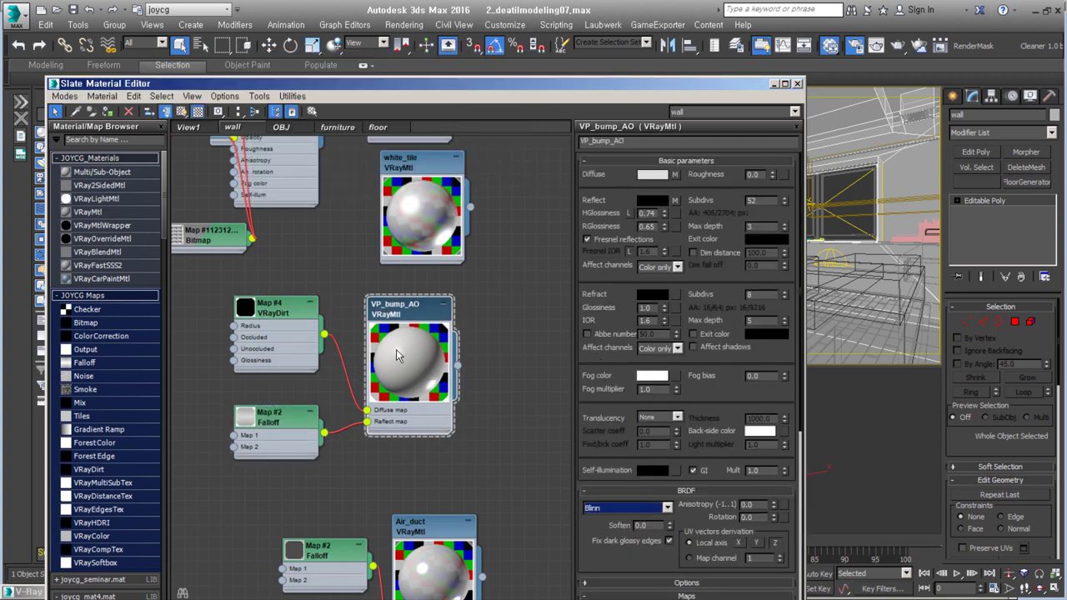
{"action": "left_click", "coordinate": [593, 526]}
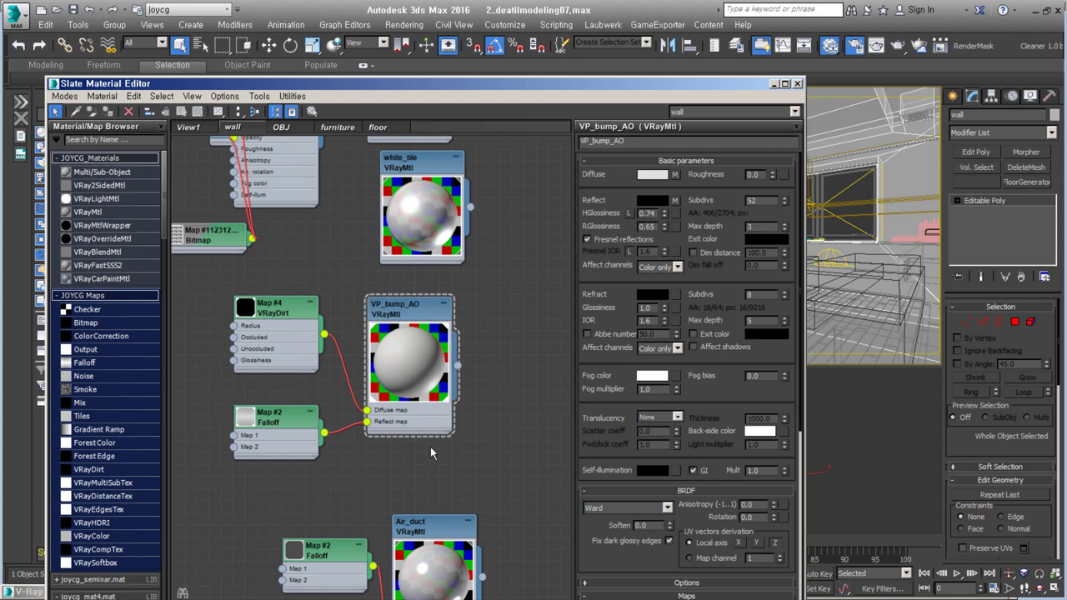
{"action": "left_click_drag", "start_coordinate": [271, 414], "coordinate": [222, 390]}
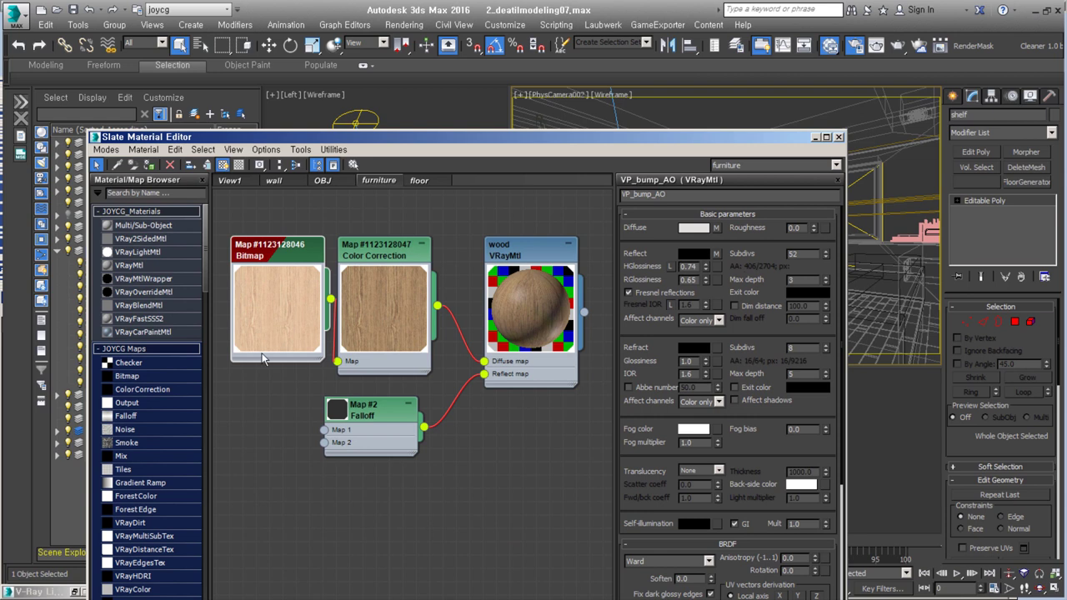
- Clone the wood Color Correction map and wire the copy into the wood material's reflection glossiness
{"action": "double_click", "coordinate": [351, 336]}
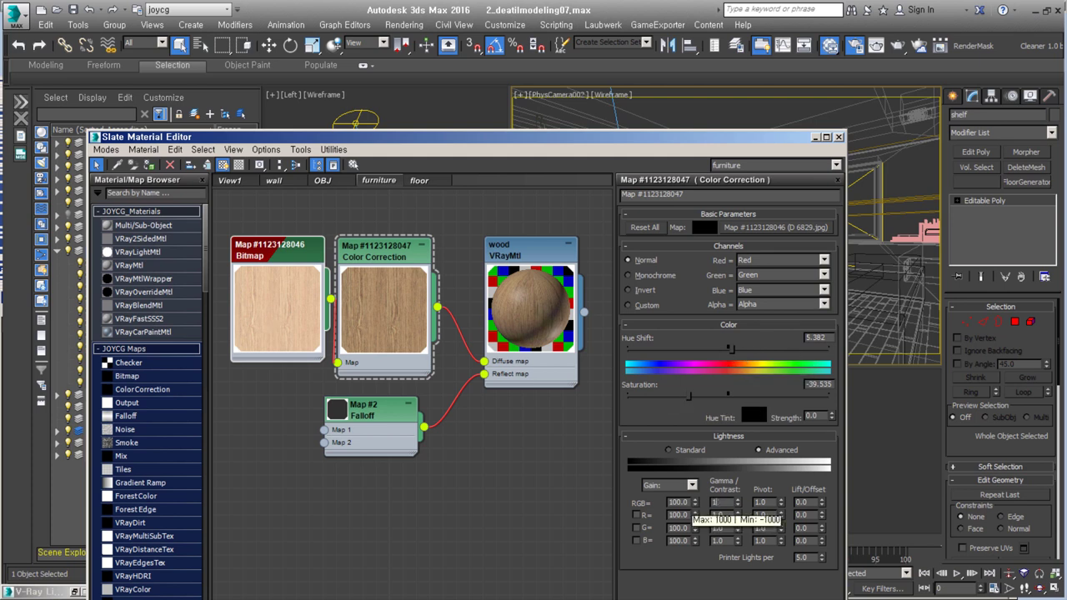
{"action": "left_click", "coordinate": [371, 410]}
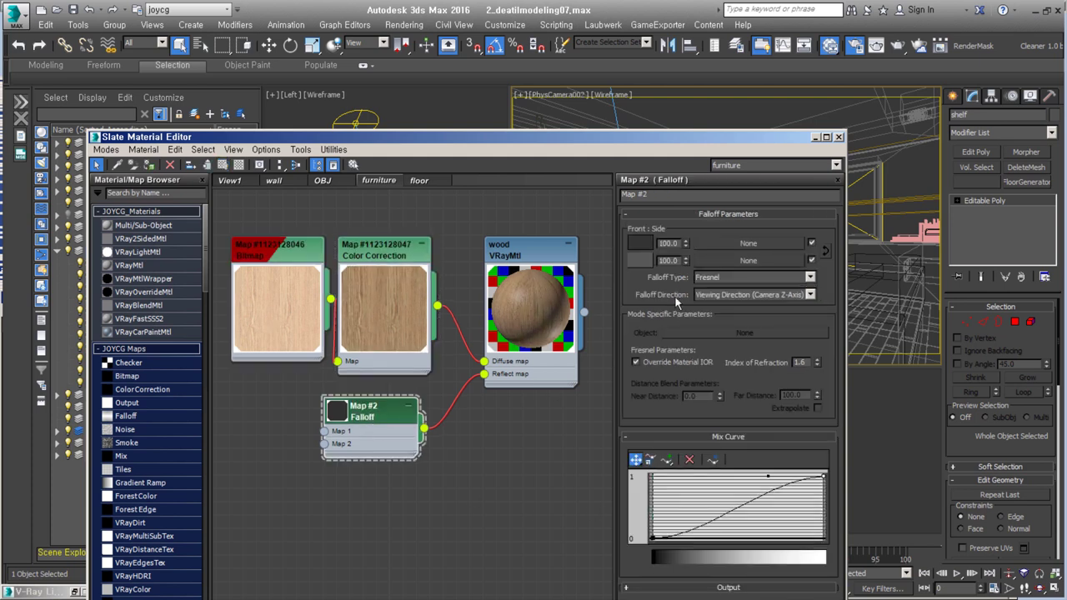
{"action": "double_click", "coordinate": [338, 410]}
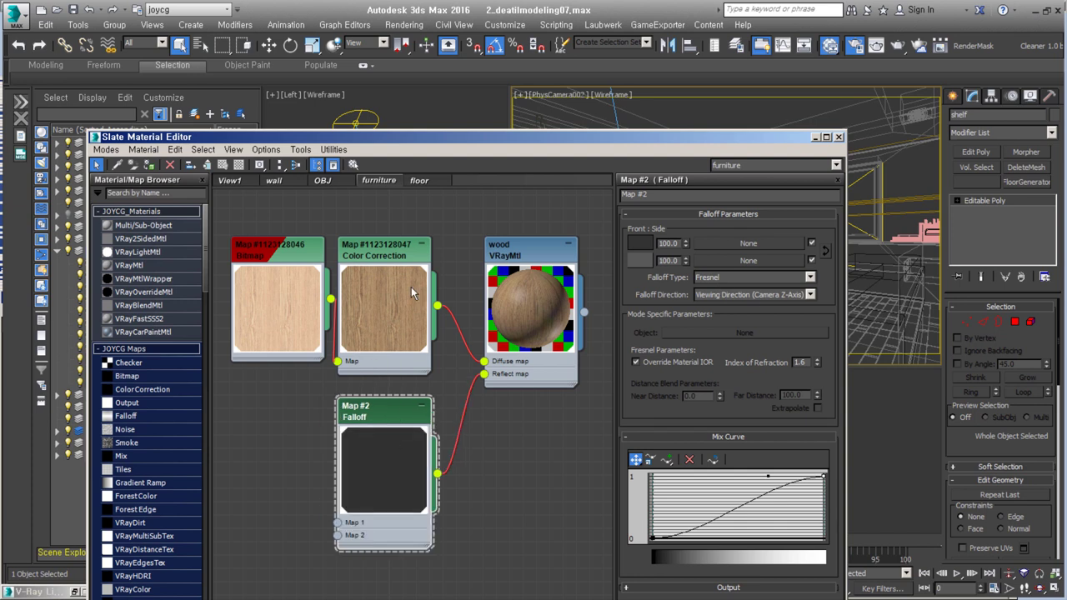
{"action": "middle_click_drag", "start_coordinate": [434, 534], "coordinate": [416, 458]}
{"action": "left_click_drag", "start_coordinate": [446, 471], "coordinate": [472, 323]}
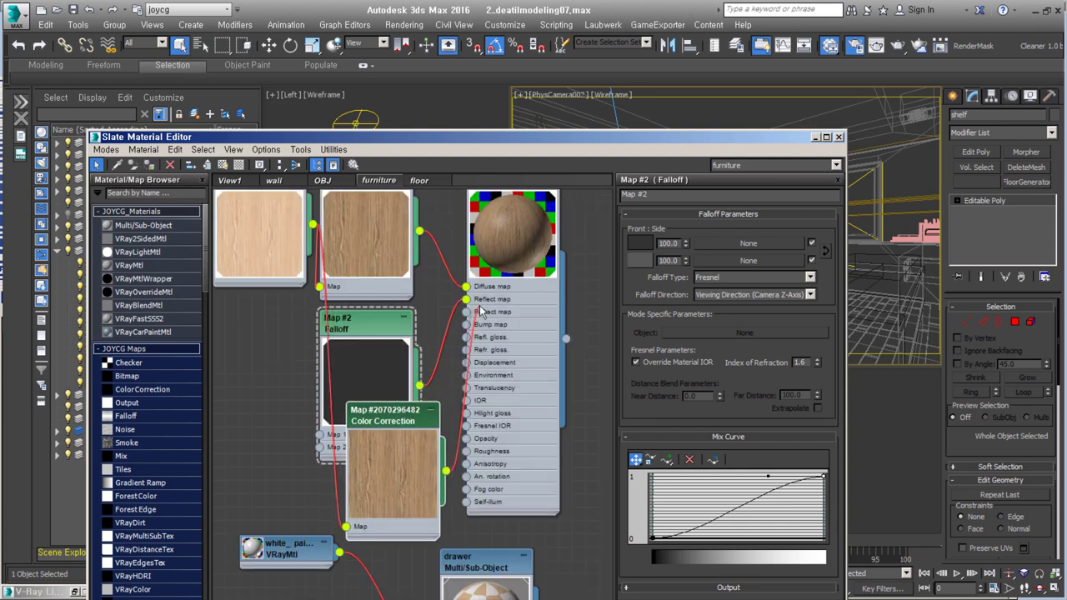
{"action": "left_click_drag", "start_coordinate": [411, 412], "coordinate": [437, 360]}
{"action": "double_click", "coordinate": [421, 363]}
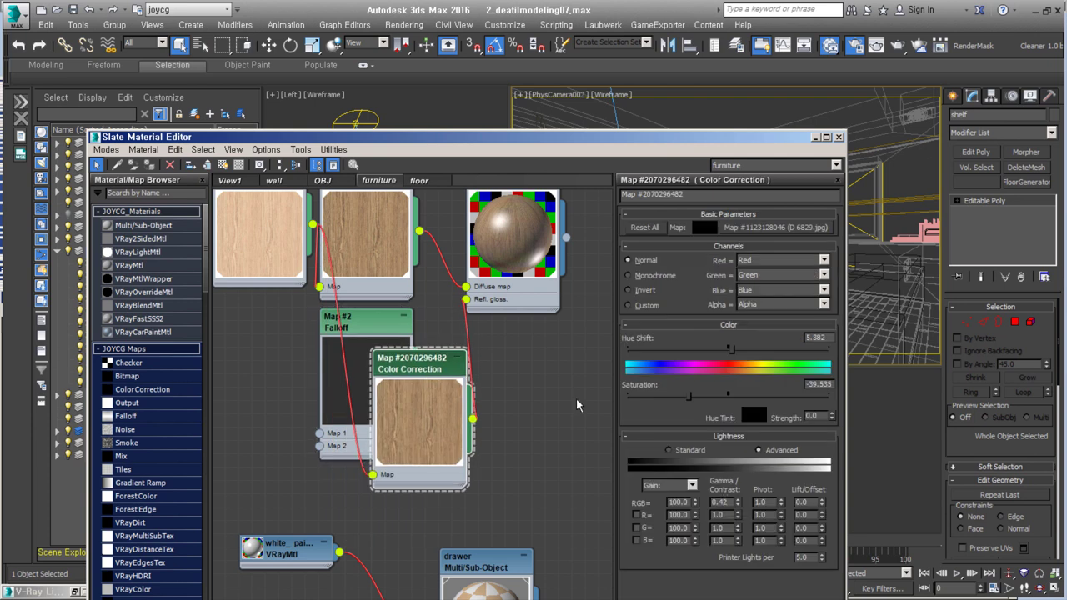
- Tidy the wood material's nodes and set the new Color Correction's gamma to 1.58
{"action": "middle_click_drag", "start_coordinate": [542, 391], "coordinate": [506, 391]}
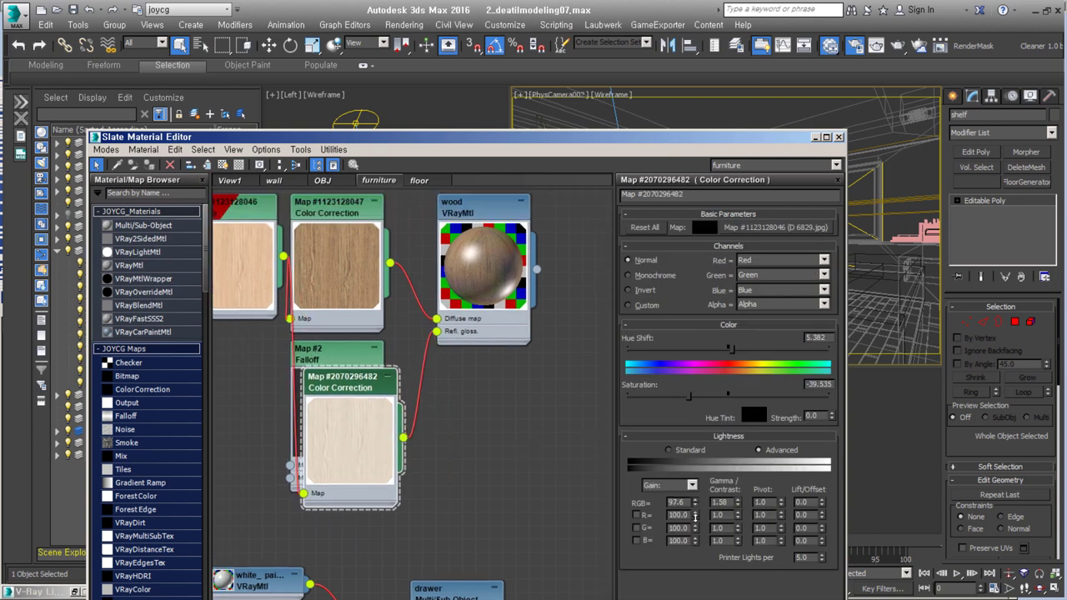
{"action": "double_click", "coordinate": [484, 208]}
{"action": "scroll", "coordinate": [475, 229], "scroll_direction": "up", "scroll_amount": 2}
{"action": "double_click", "coordinate": [317, 417]}
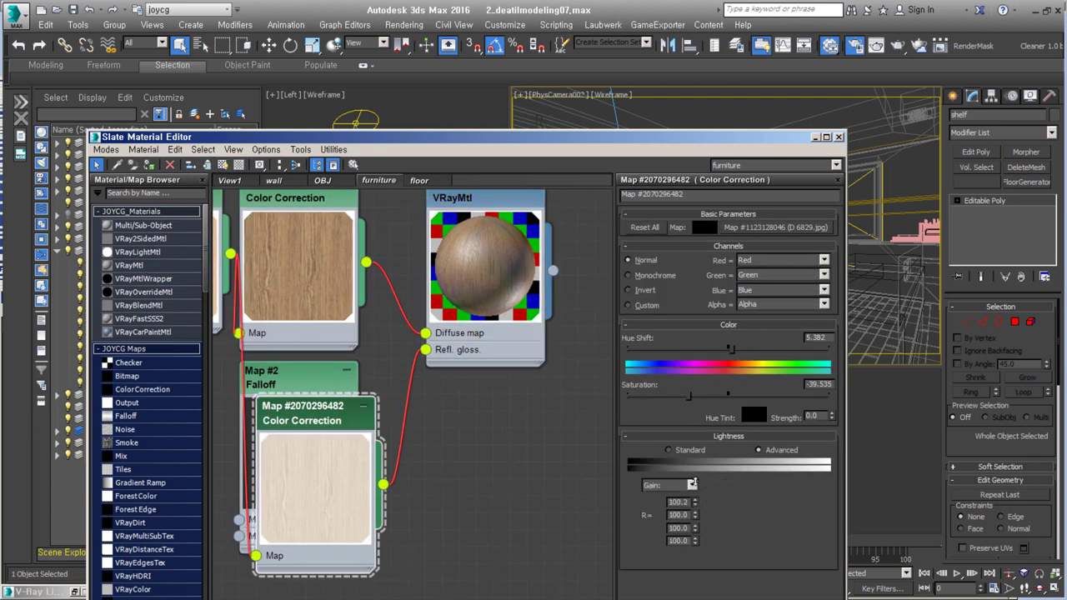
{"action": "left_click_drag", "start_coordinate": [292, 377], "coordinate": [455, 417]}
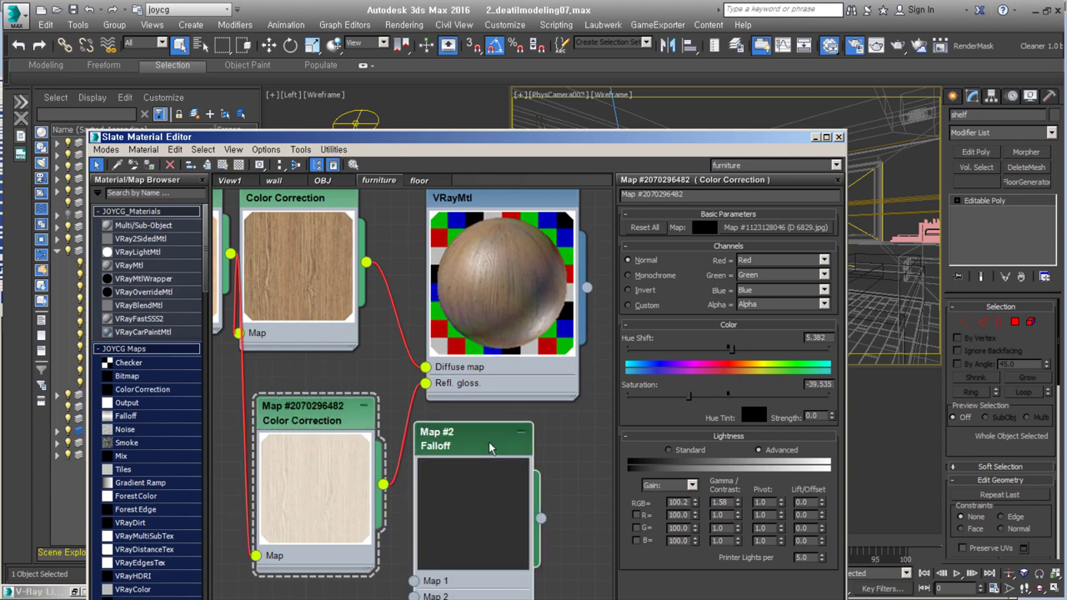
{"action": "scroll", "coordinate": [416, 425], "scroll_direction": "up", "scroll_amount": 2}
{"action": "scroll", "coordinate": [416, 424], "scroll_direction": "down", "scroll_amount": 2}
{"action": "scroll", "coordinate": [416, 424], "scroll_direction": "down", "scroll_amount": 2}
{"action": "left_click_drag", "start_coordinate": [250, 137], "coordinate": [129, 100]}
{"action": "left_click_drag", "start_coordinate": [208, 100], "coordinate": [292, 97]}
{"action": "scroll", "coordinate": [378, 500], "scroll_direction": "up", "scroll_amount": 2}
- Open white_paint2's parameters and cancel its diffuse colour change
{"action": "double_click", "coordinate": [366, 434]}
{"action": "left_click", "coordinate": [688, 186]}
{"action": "left_click", "coordinate": [529, 194]}
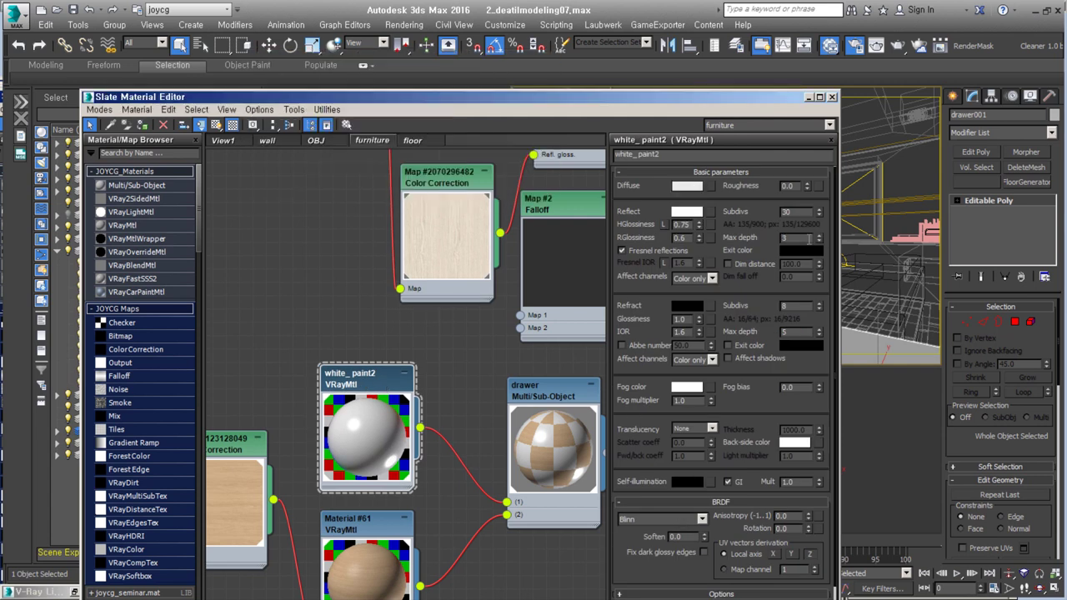
- Pan past the LEATHER material to the bedframe Multi/Sub-Object and preview its dark Color Correction
{"action": "mouse_move", "coordinate": [411, 403]}
{"action": "middle_mouse_down"}
{"action": "mouse_move", "coordinate": [447, 404]}
{"action": "mouse_move", "coordinate": [450, 327]}
{"action": "middle_mouse_up"}
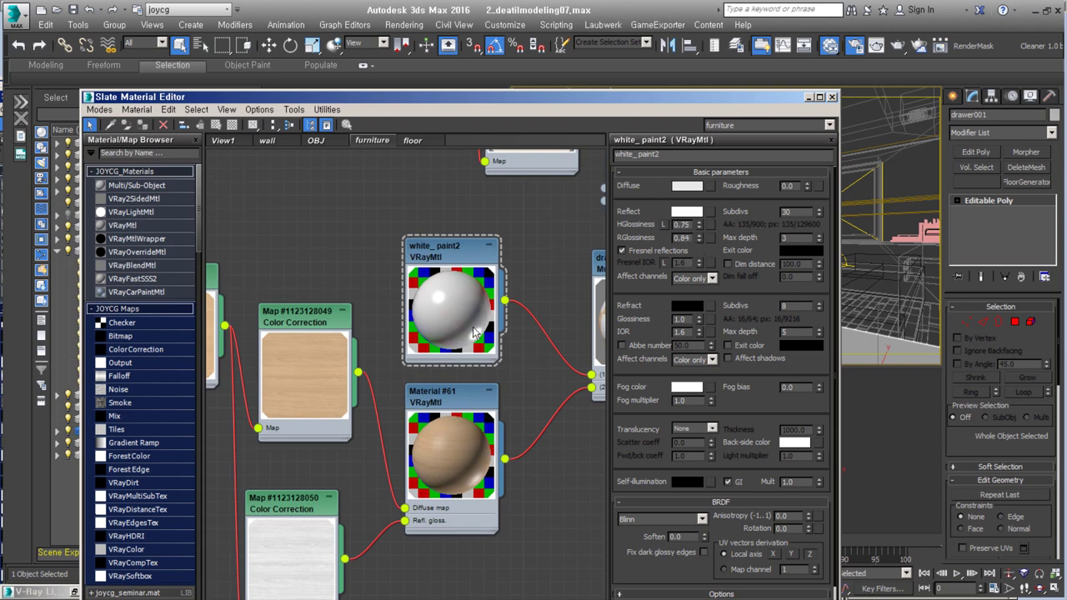
{"action": "middle_click_drag", "start_coordinate": [475, 534], "coordinate": [481, 399]}
{"action": "scroll", "coordinate": [423, 358], "scroll_direction": "down", "scroll_amount": 2}
{"action": "middle_click_drag", "start_coordinate": [366, 358], "coordinate": [317, 100]}
{"action": "left_click_drag", "start_coordinate": [334, 97], "coordinate": [229, 35]}
{"action": "middle_click_drag", "start_coordinate": [108, 309], "coordinate": [158, 282]}
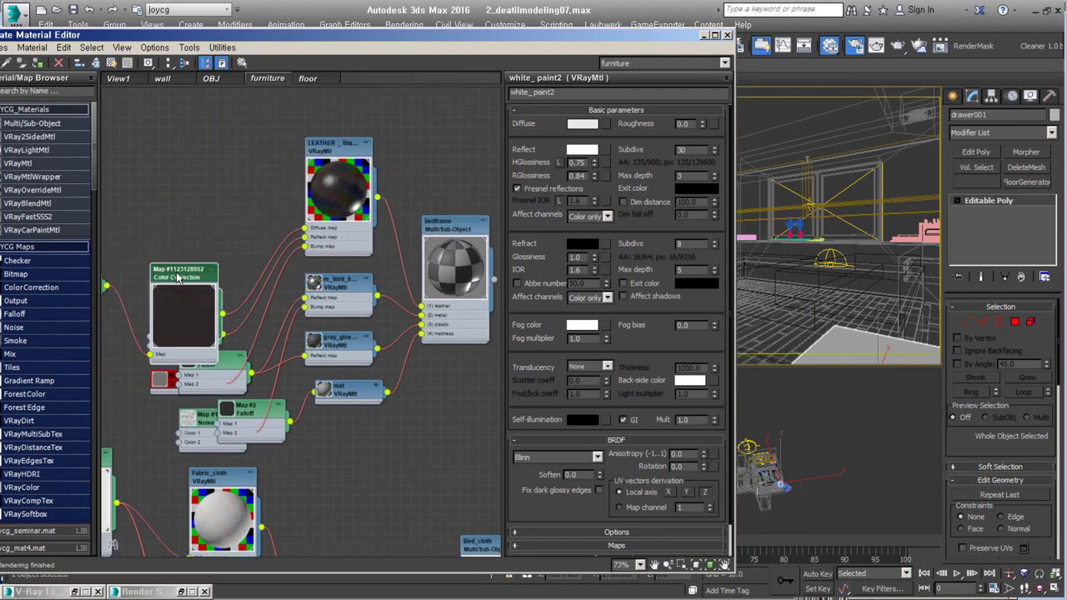
{"action": "scroll", "coordinate": [158, 281], "scroll_direction": "up", "scroll_amount": 2}
{"action": "double_click", "coordinate": [159, 275]}
{"action": "middle_click_drag", "start_coordinate": [251, 292], "coordinate": [423, 373]}
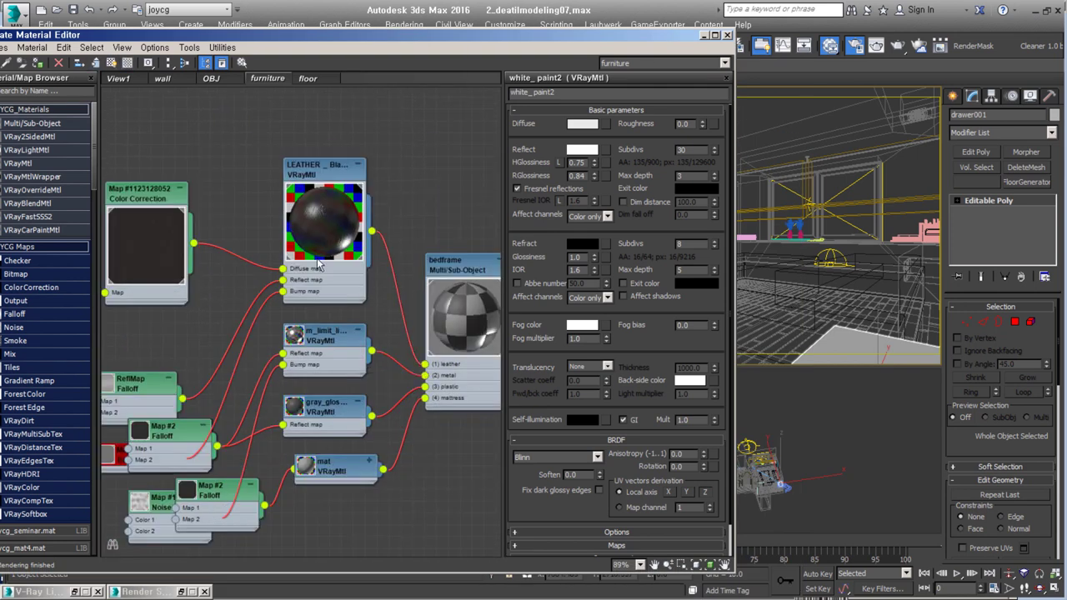
- Frame the bed, select the mattress, open its mat material, and pan to Bed_cloth
{"action": "key", "text": "z"}
{"action": "left_click_drag", "start_coordinate": [333, 35], "coordinate": [127, 46]}
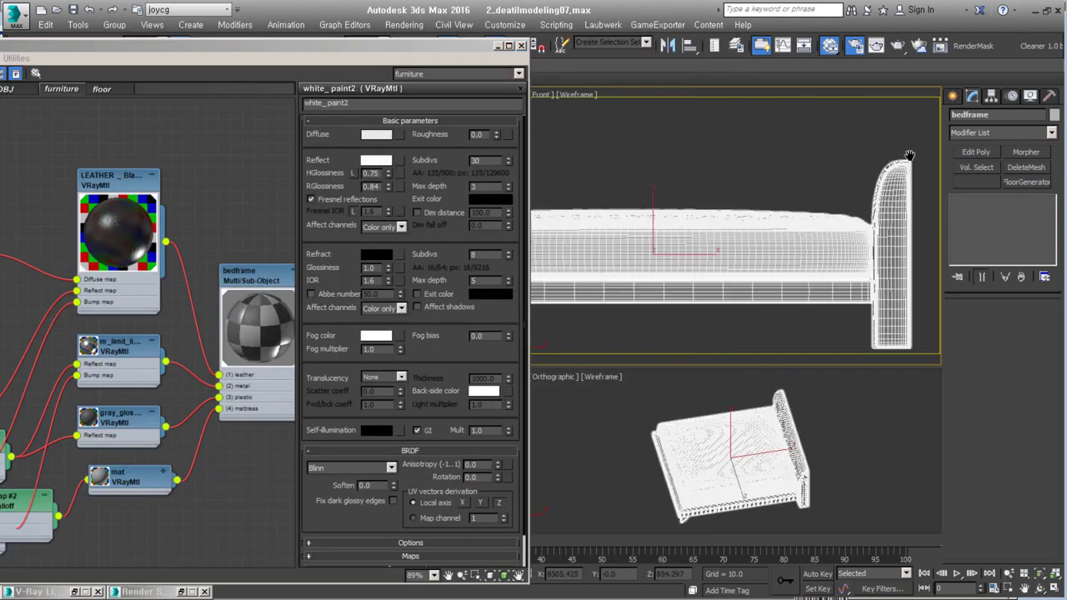
{"action": "scroll", "coordinate": [826, 256], "scroll_direction": "up", "scroll_amount": 3}
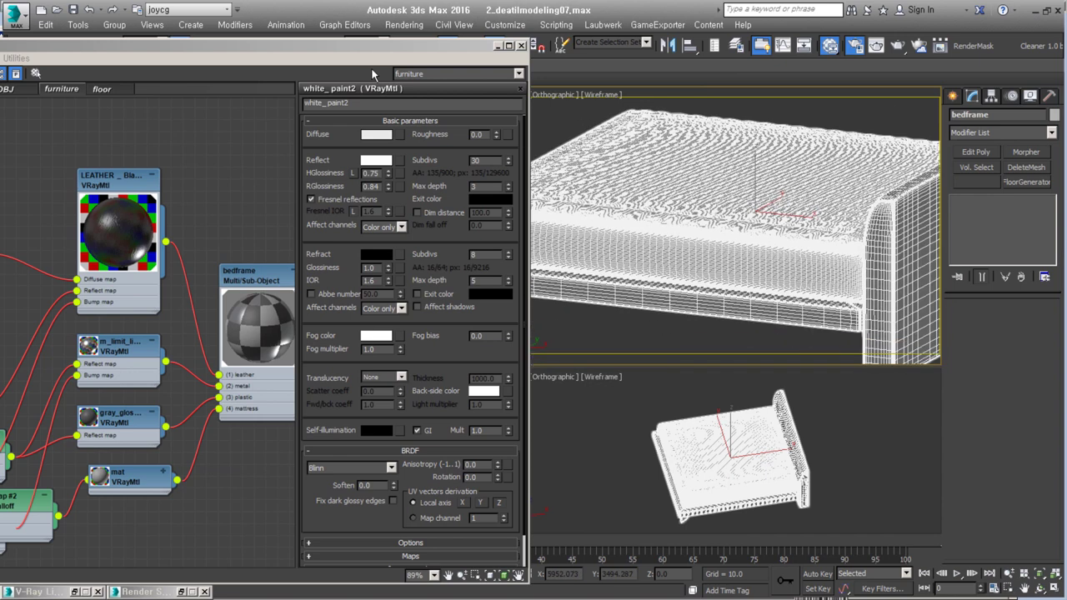
{"action": "left_click_drag", "start_coordinate": [333, 46], "coordinate": [515, 44]}
{"action": "mouse_move", "coordinate": [833, 250]}
{"action": "middle_mouse_down", "text": "alt"}
{"action": "mouse_move", "coordinate": [849, 267]}
{"action": "mouse_move", "coordinate": [821, 267]}
{"action": "middle_mouse_up", "text": "alt"}
{"action": "left_click", "coordinate": [829, 290]}
{"action": "left_click", "coordinate": [813, 250]}
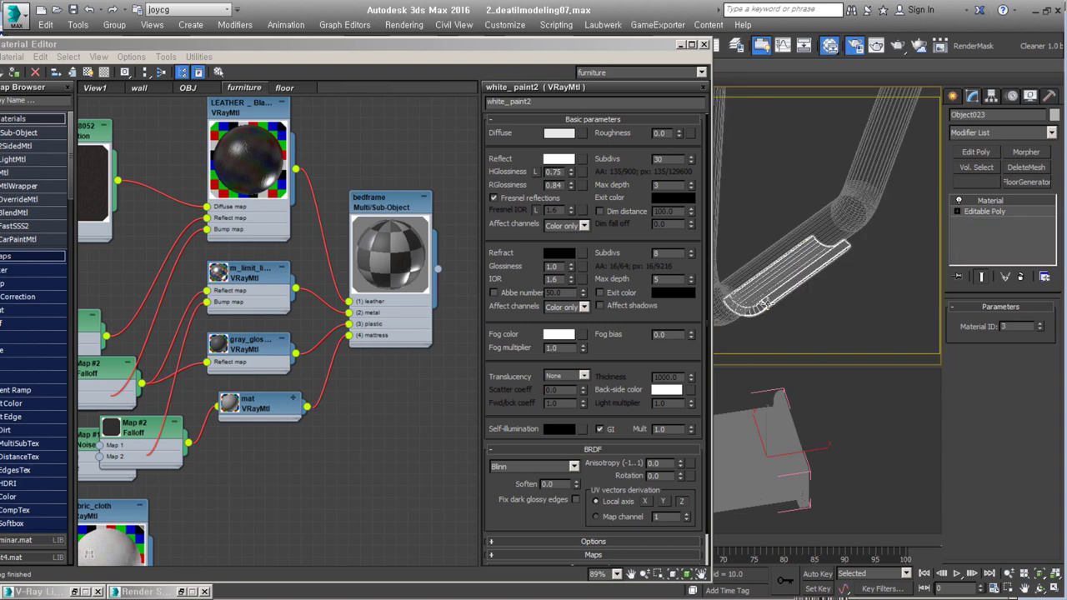
{"action": "scroll", "coordinate": [812, 246], "scroll_direction": "down", "scroll_amount": 3}
{"action": "scroll", "coordinate": [226, 442], "scroll_direction": "up", "scroll_amount": 2}
{"action": "double_click", "coordinate": [288, 409]}
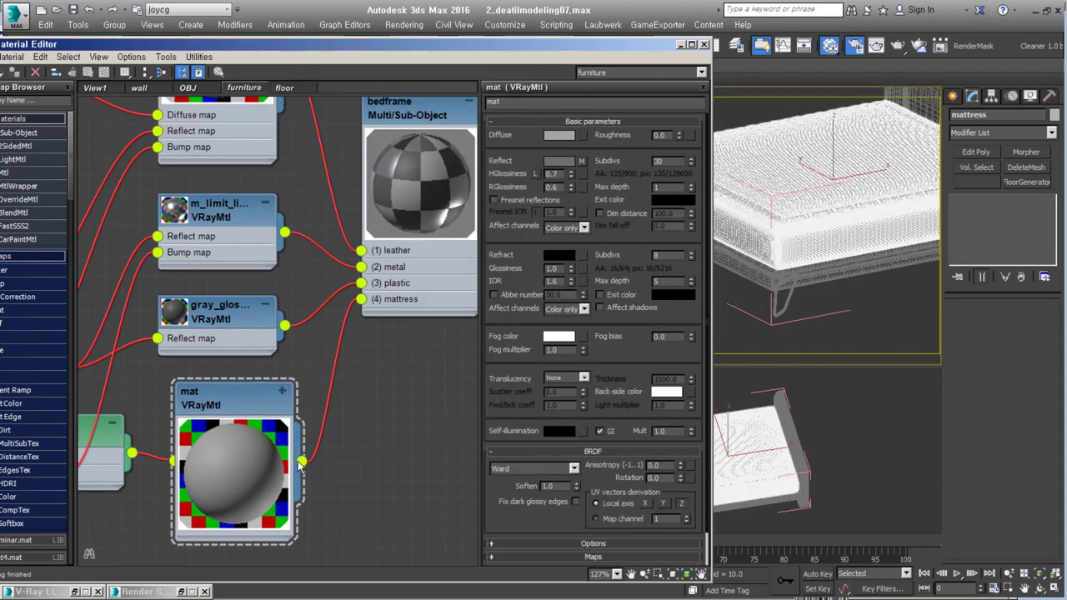
{"action": "middle_click_drag", "start_coordinate": [226, 462], "coordinate": [321, 432]}
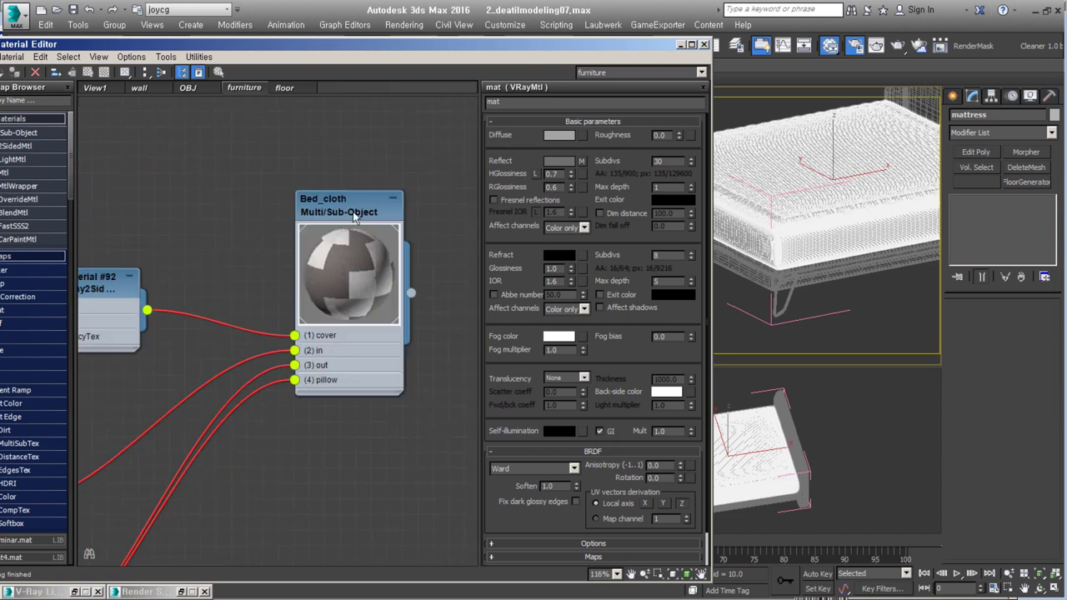
- Select and frame the bed_cloths group, then preview Fabric_cloth's Map #137 bitmap
{"action": "left_click", "coordinate": [841, 290]}
{"action": "left_click", "coordinate": [840, 290]}
{"action": "key", "text": "z"}
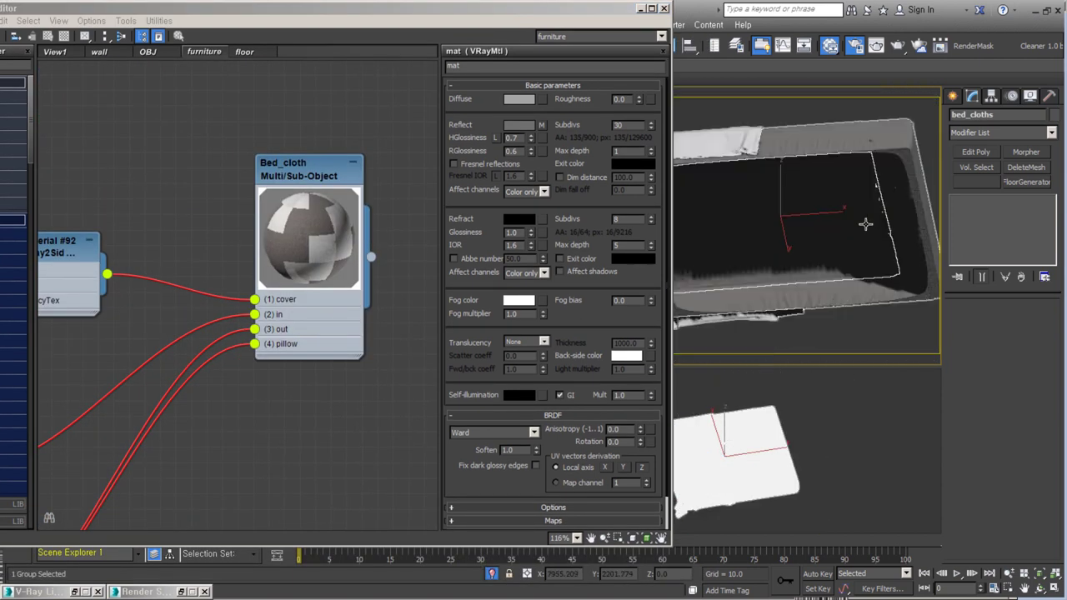
{"action": "middle_click_drag", "start_coordinate": [330, 226], "coordinate": [456, 38]}
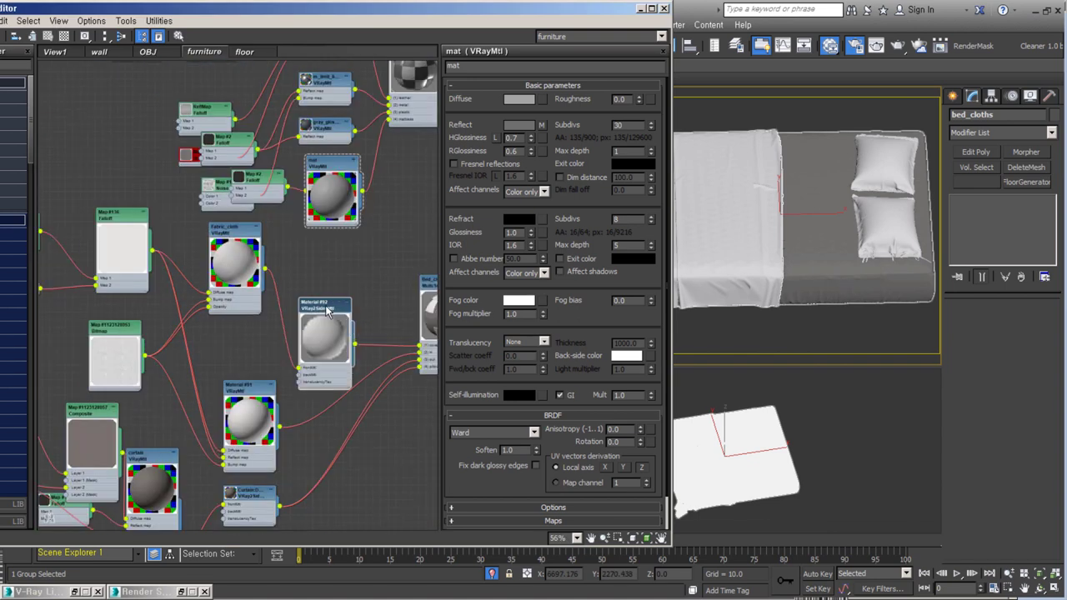
{"action": "scroll", "coordinate": [617, 296], "scroll_direction": "up", "scroll_amount": 2}
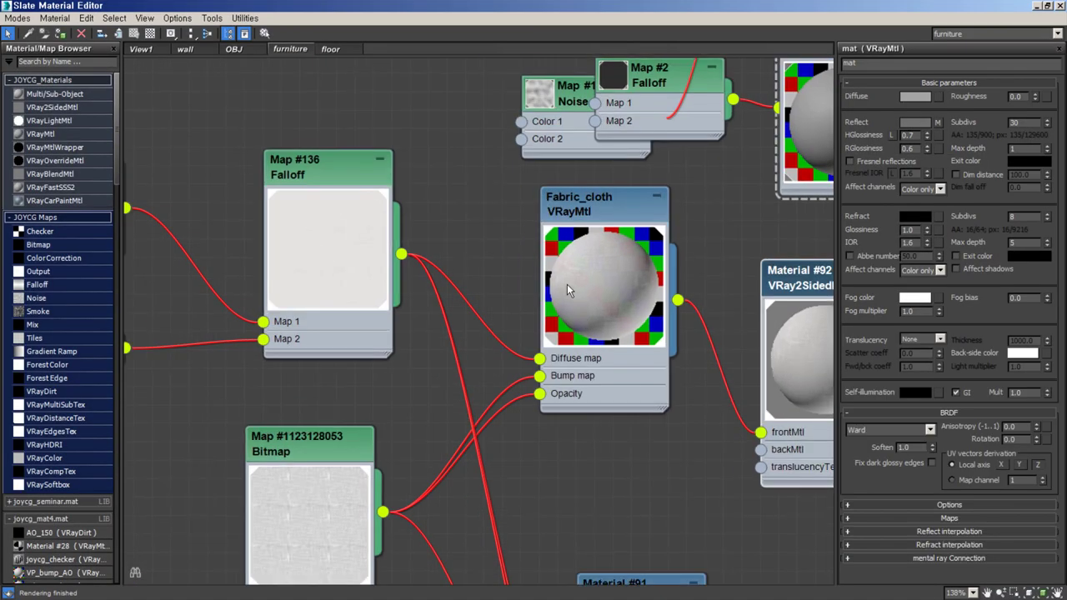
{"action": "scroll", "coordinate": [605, 306], "scroll_direction": "down", "scroll_amount": 2}
{"action": "double_click", "coordinate": [205, 350]}
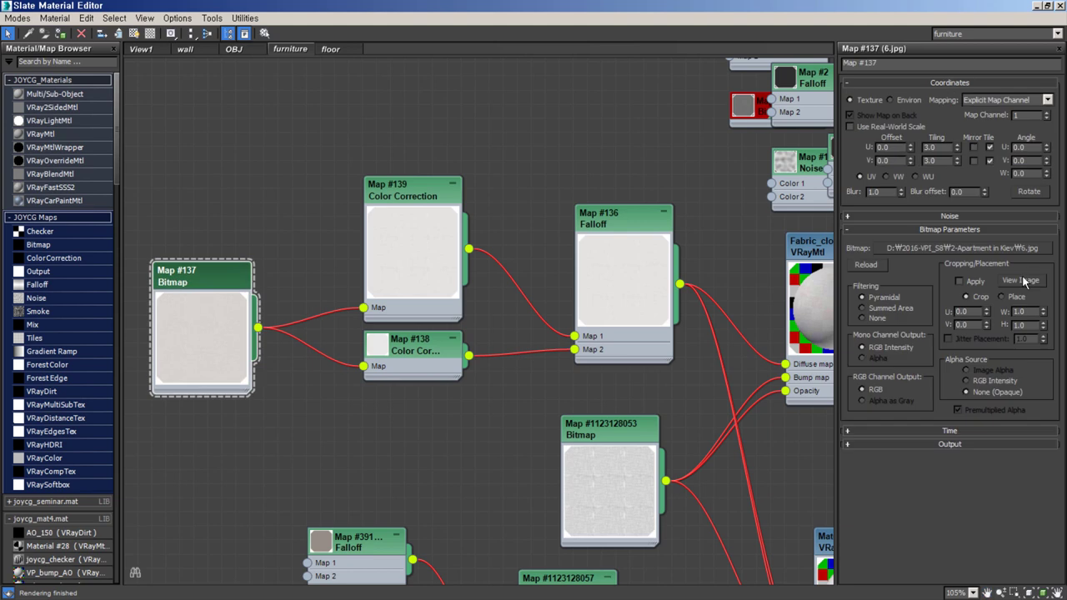
{"action": "left_click", "coordinate": [564, 43]}
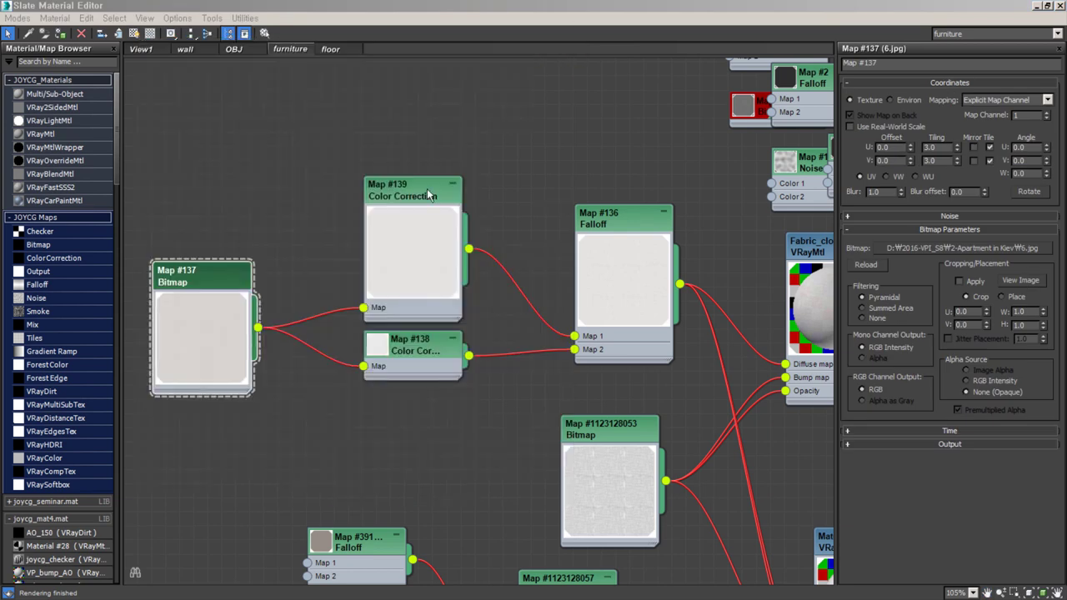
- Inspect the Map #136 Falloff parameters and the fabric bitmap texture at full size
{"action": "left_click_drag", "start_coordinate": [586, 316], "coordinate": [571, 302]}
{"action": "left_click", "coordinate": [609, 275]}
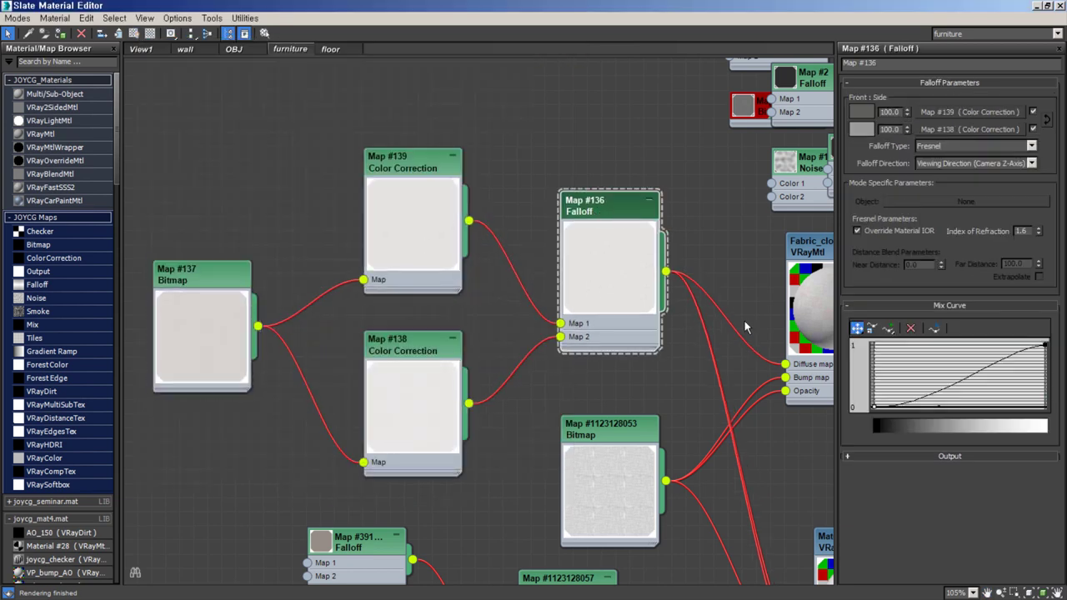
{"action": "middle_click_drag", "start_coordinate": [701, 421], "coordinate": [537, 319]}
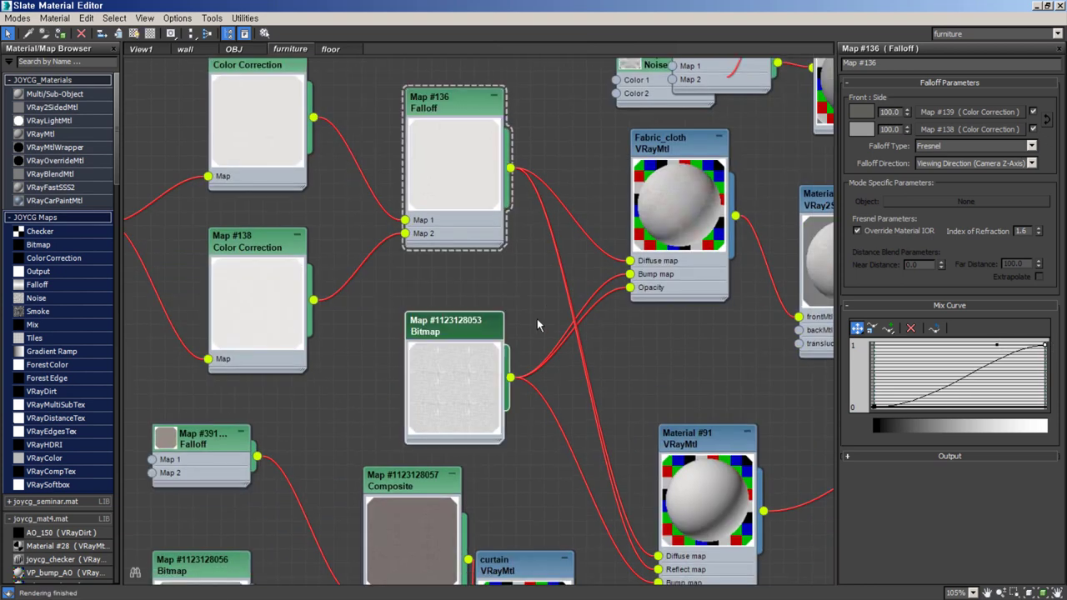
{"action": "left_click", "coordinate": [449, 332]}
{"action": "double_click", "coordinate": [449, 332]}
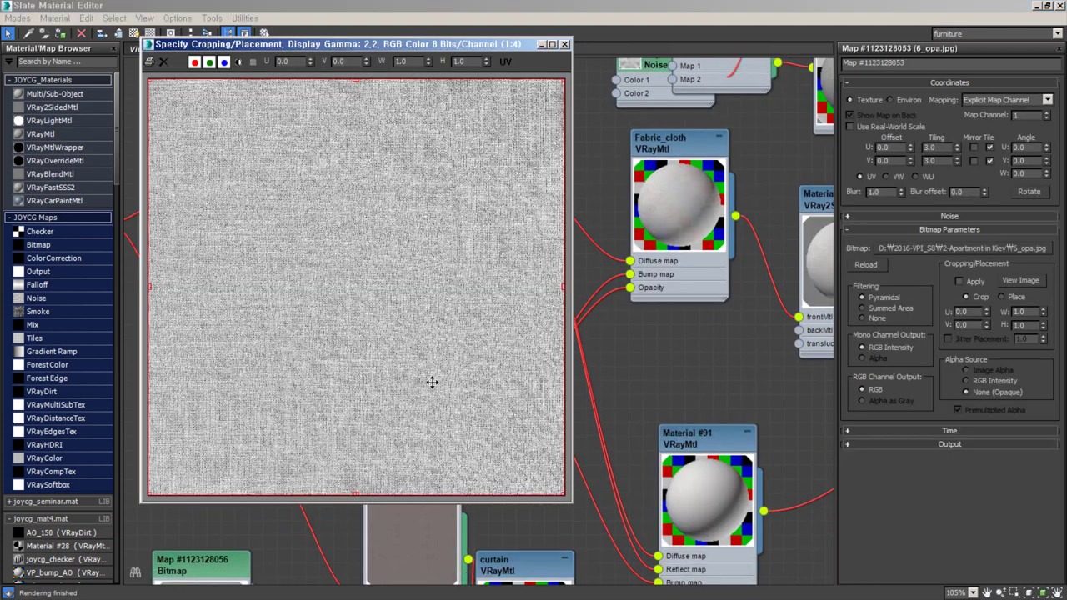
{"action": "left_click", "coordinate": [564, 43]}
- Pan past Material #92 to the curtain nodes and show the Falloff map's parameters
{"action": "middle_click_drag", "start_coordinate": [632, 291], "coordinate": [358, 191]}
{"action": "left_click", "coordinate": [634, 250]}
{"action": "middle_click_drag", "start_coordinate": [628, 392], "coordinate": [534, 276]}
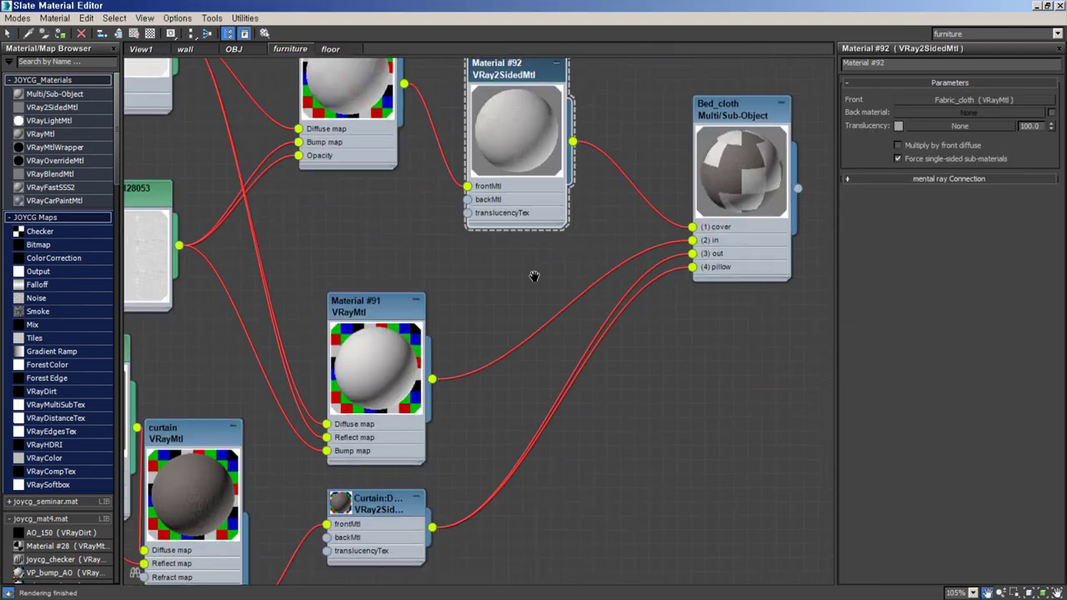
{"action": "scroll", "coordinate": [534, 276], "scroll_direction": "down", "scroll_amount": 1}
{"action": "middle_click_drag", "start_coordinate": [428, 358], "coordinate": [457, 334]}
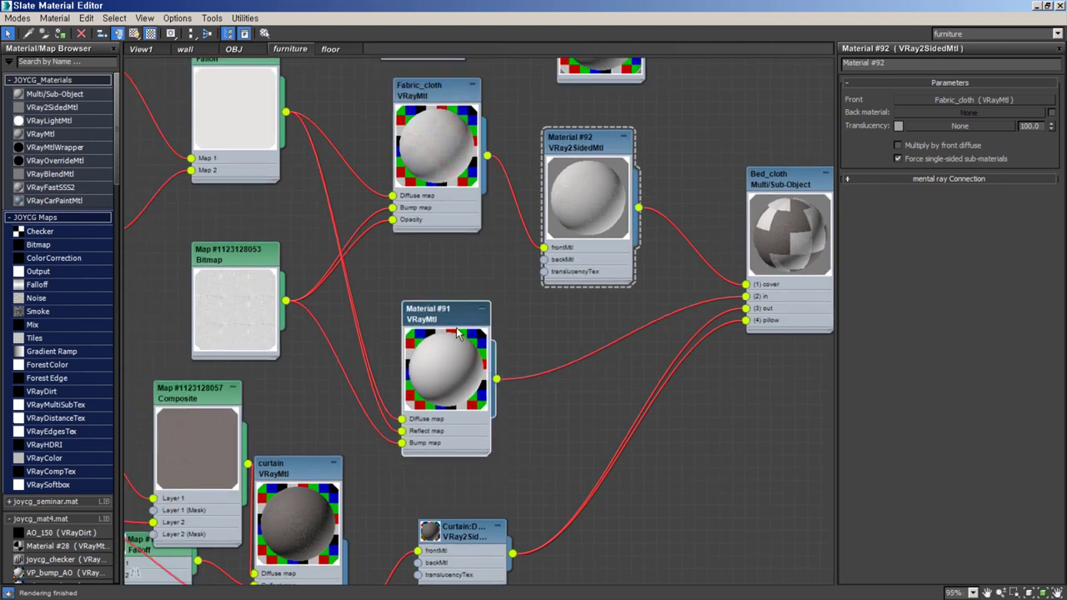
{"action": "scroll", "coordinate": [491, 399], "scroll_direction": "down", "scroll_amount": 1}
{"action": "mouse_move", "coordinate": [490, 399]}
{"action": "middle_mouse_down"}
{"action": "mouse_move", "coordinate": [476, 357]}
{"action": "mouse_move", "coordinate": [493, 433]}
{"action": "mouse_move", "coordinate": [711, 399]}
{"action": "middle_mouse_up"}
{"action": "left_click", "coordinate": [369, 209]}
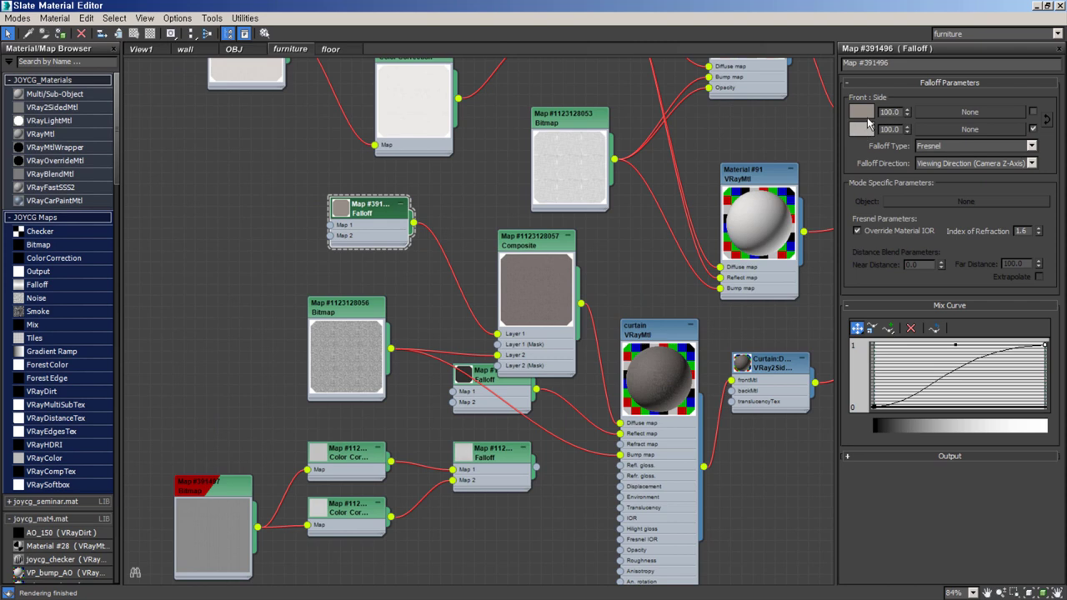
- Preview the curtain's bitmap texture and check the Composite map's layer settings
{"action": "scroll", "coordinate": [539, 306], "scroll_direction": "up", "scroll_amount": 3}
{"action": "left_click", "coordinate": [550, 210]}
{"action": "double_click", "coordinate": [259, 350]}
{"action": "key", "text": "Escape"}
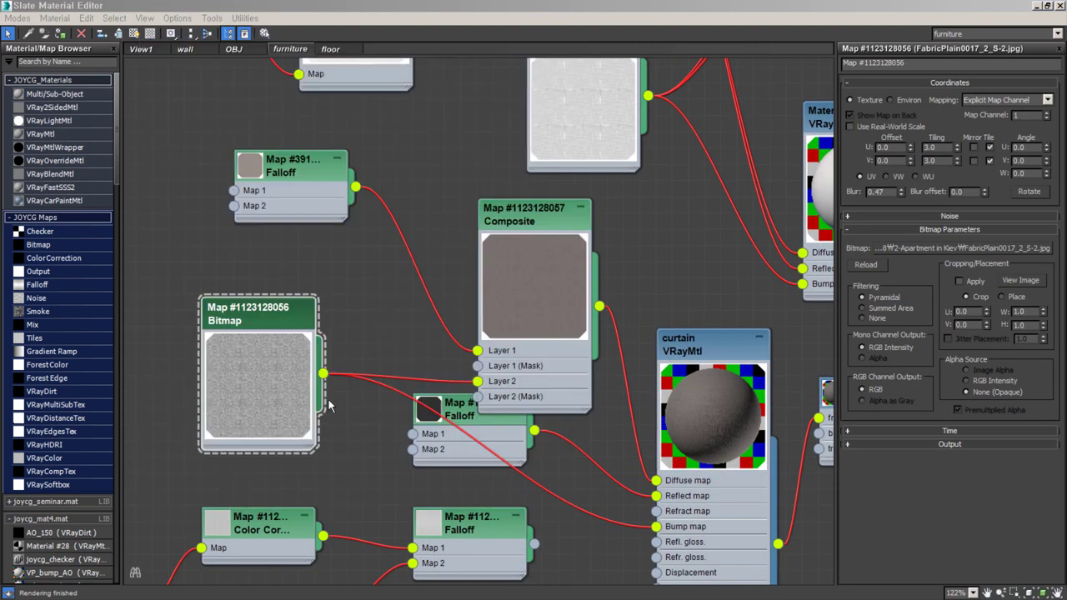
{"action": "left_click", "coordinate": [537, 242]}
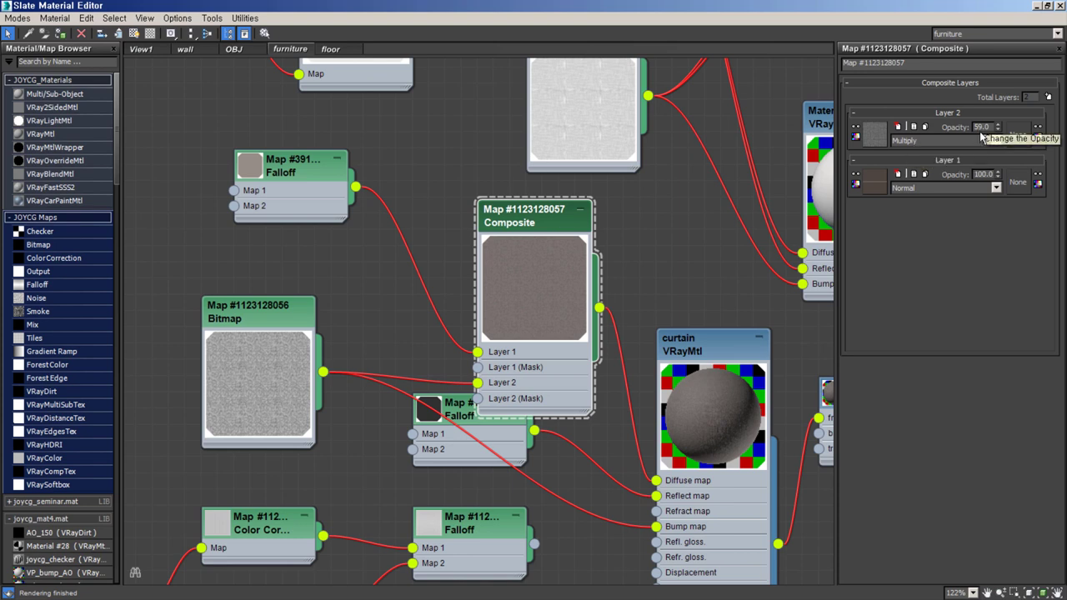
- Move the Composite node left, then inspect the reflection Falloff map and the curtain material parameters
{"action": "left_click_drag", "start_coordinate": [538, 292], "coordinate": [506, 258]}
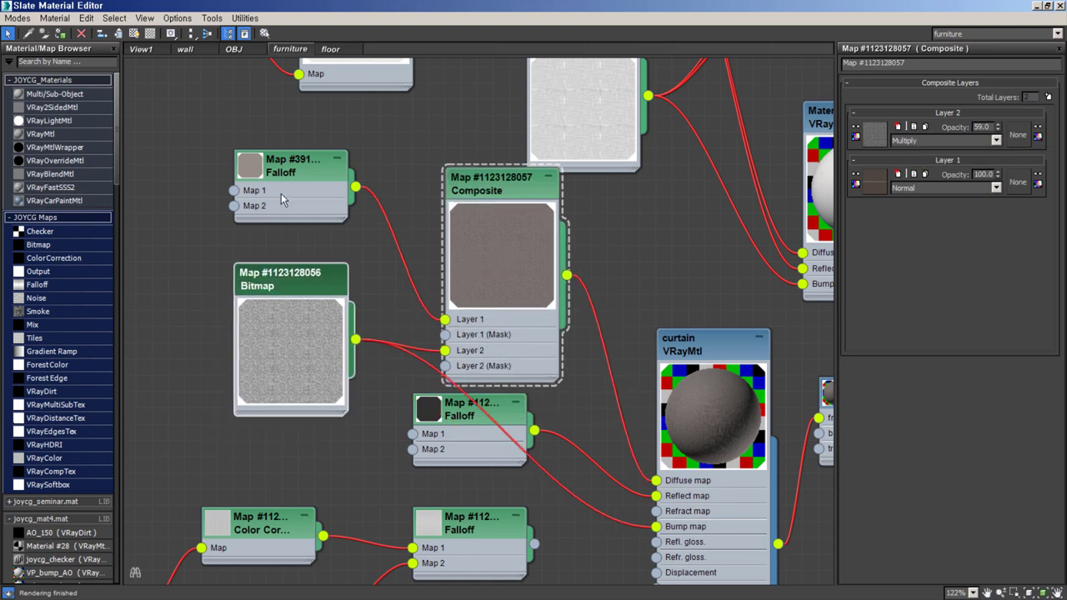
{"action": "left_click_drag", "start_coordinate": [516, 336], "coordinate": [484, 320]}
{"action": "middle_click_drag", "start_coordinate": [562, 503], "coordinate": [479, 416]}
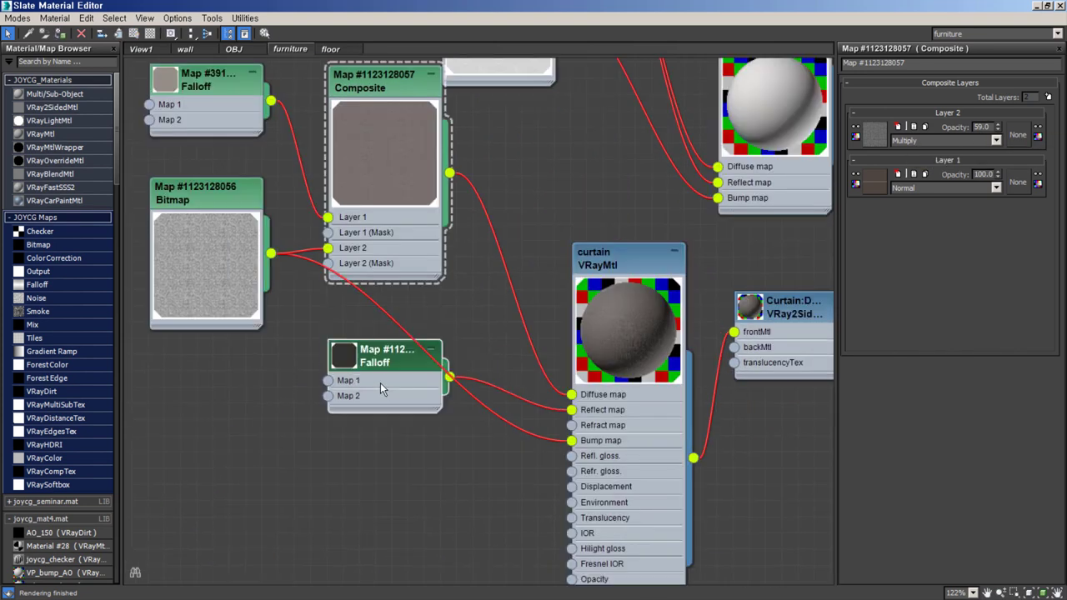
{"action": "left_click", "coordinate": [380, 383]}
{"action": "left_click", "coordinate": [601, 313]}
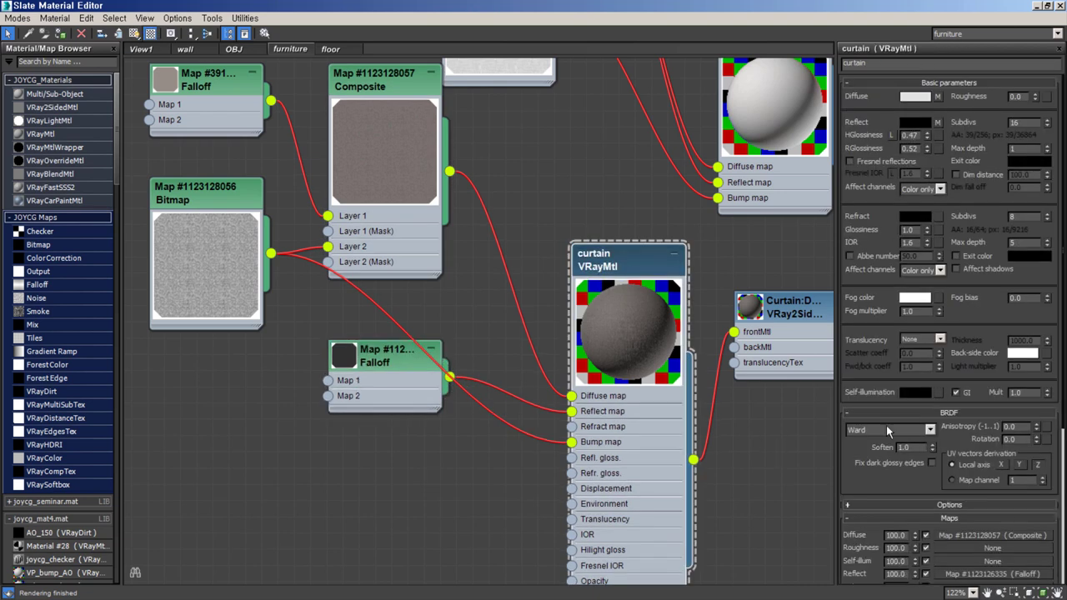
- Inspect the translucency colour of the two-sided VRay2SidedMtl curtain material
{"action": "middle_click_drag", "start_coordinate": [777, 391], "coordinate": [550, 403]}
{"action": "left_click", "coordinate": [558, 321]}
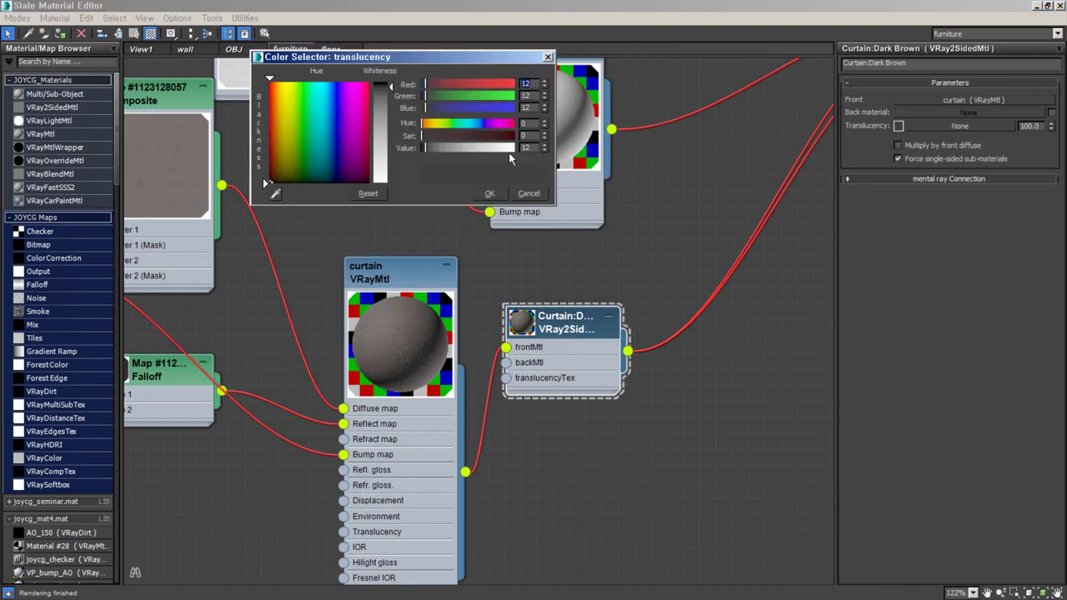
{"action": "left_click", "coordinate": [490, 195]}
{"action": "scroll", "coordinate": [653, 417], "scroll_direction": "down", "scroll_amount": 5}
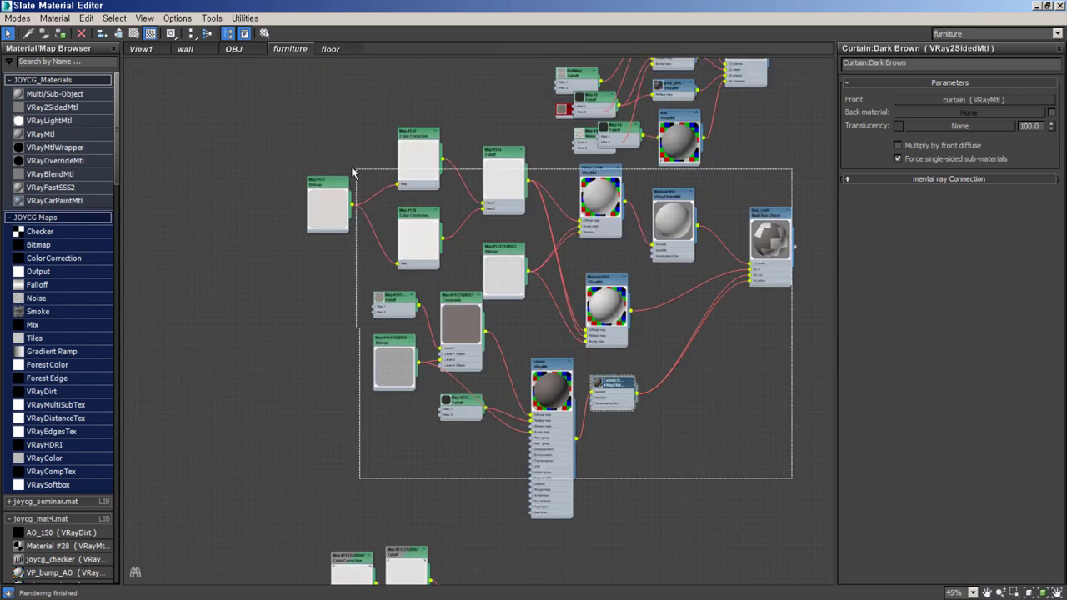
{"action": "left_click_drag", "start_coordinate": [762, 464], "coordinate": [426, 297]}
{"action": "key", "text": "l"}
{"action": "scroll", "coordinate": [377, 304], "scroll_direction": "up", "scroll_amount": 3}
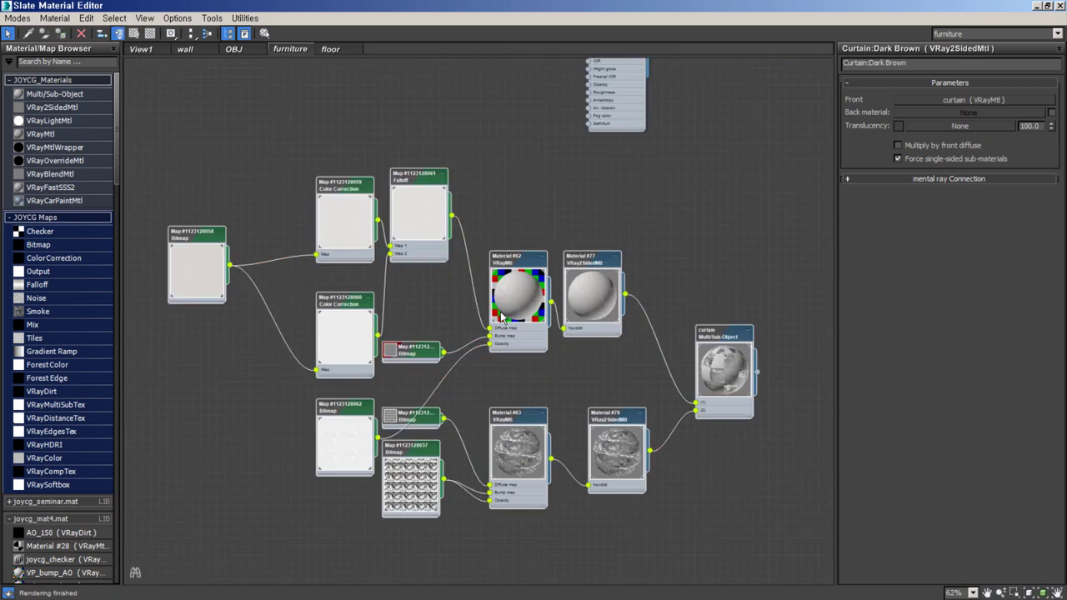
{"action": "scroll", "coordinate": [378, 304], "scroll_direction": "up", "scroll_amount": 3}
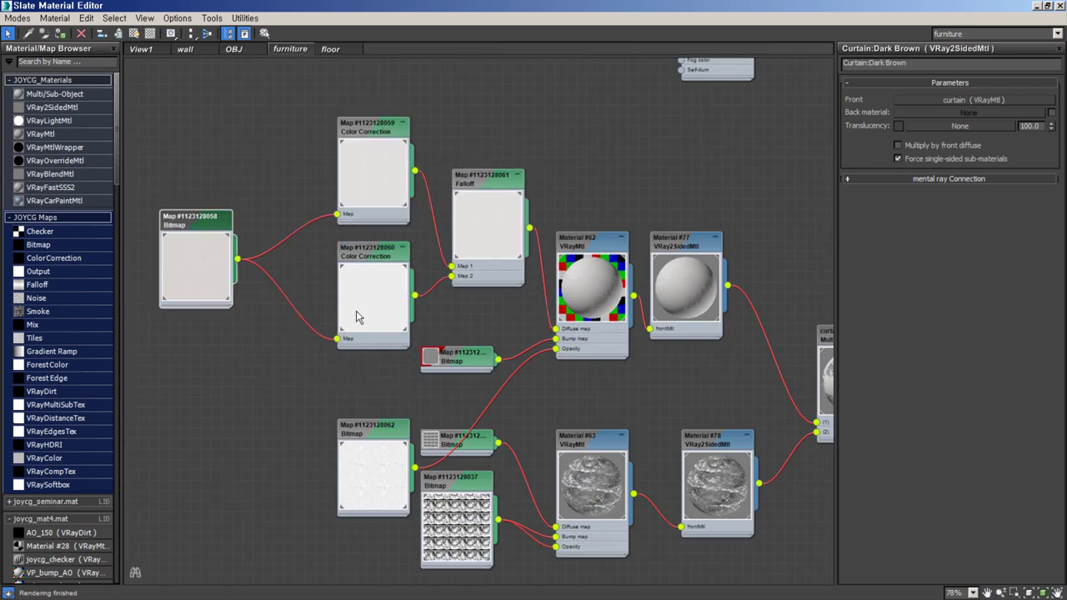
{"action": "left_click_drag", "start_coordinate": [377, 437], "coordinate": [365, 394]}
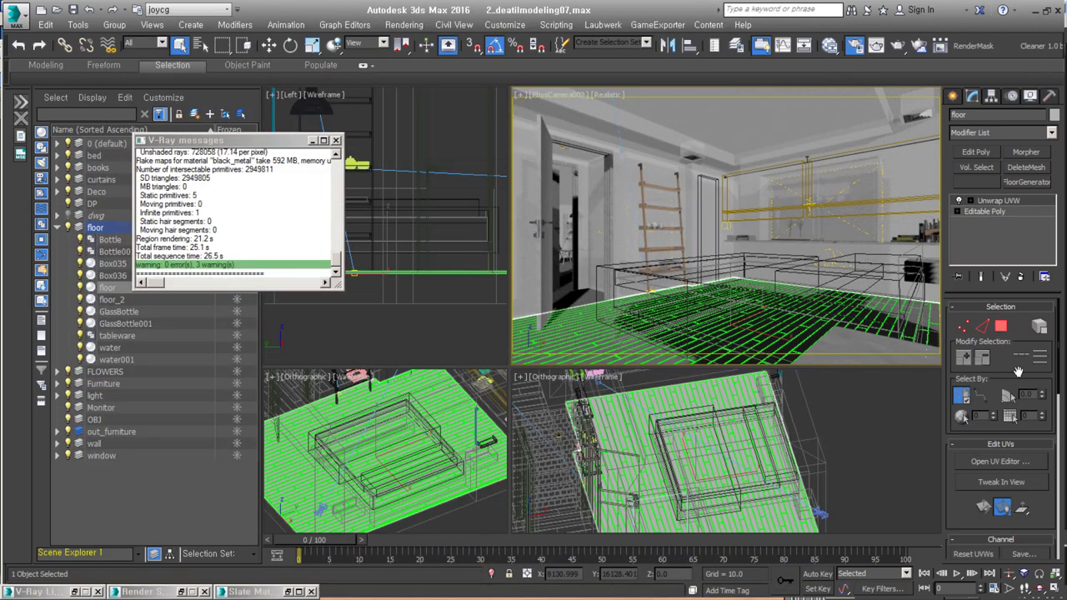
{"action": "left_click", "coordinate": [1001, 461]}
{"action": "left_click", "coordinate": [636, 369]}
{"action": "scroll", "coordinate": [144, 365], "scroll_direction": "up", "scroll_amount": 4}
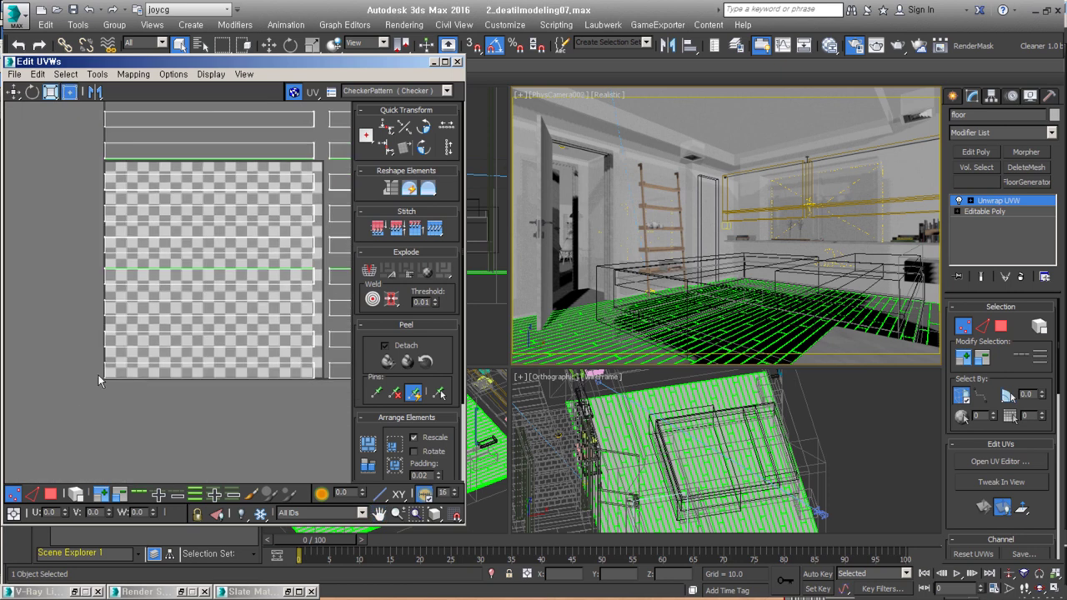
{"action": "scroll", "coordinate": [243, 307], "scroll_direction": "up", "scroll_amount": 2}
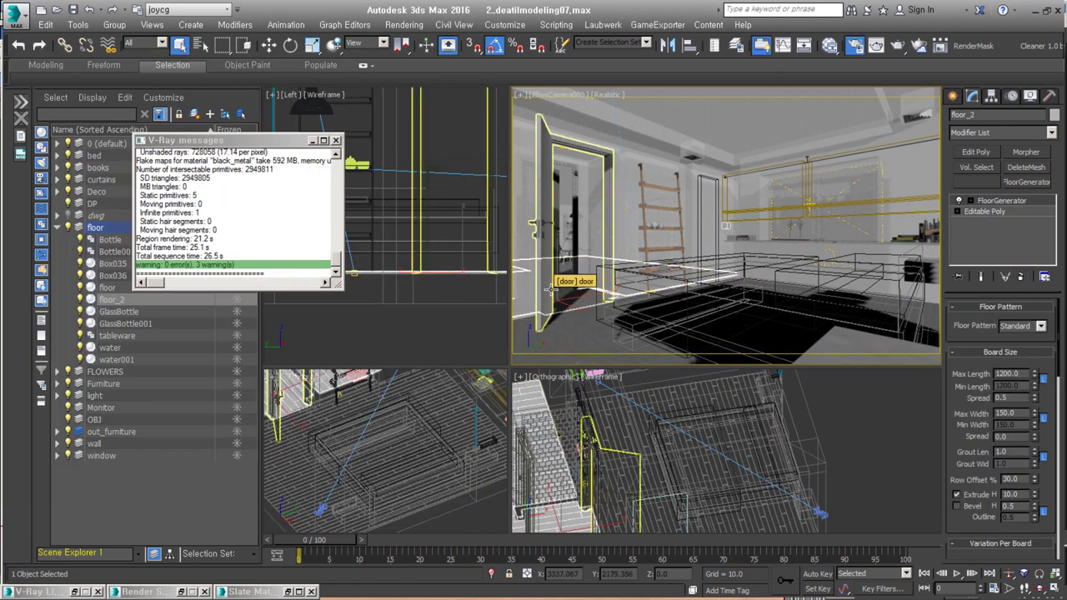
{"action": "key", "text": "m"}
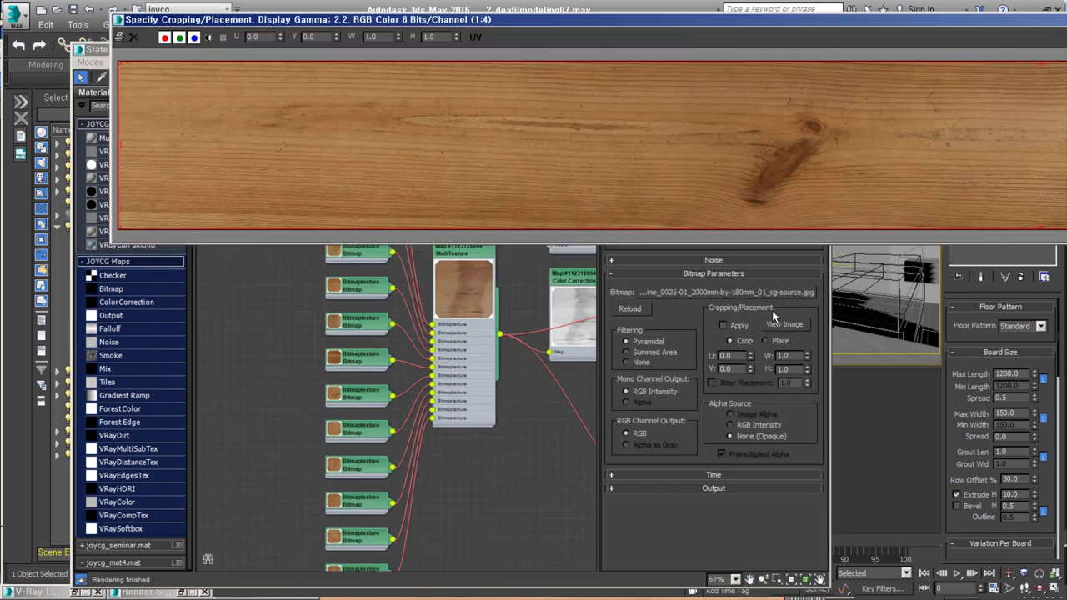
{"action": "left_click", "coordinate": [406, 238]}
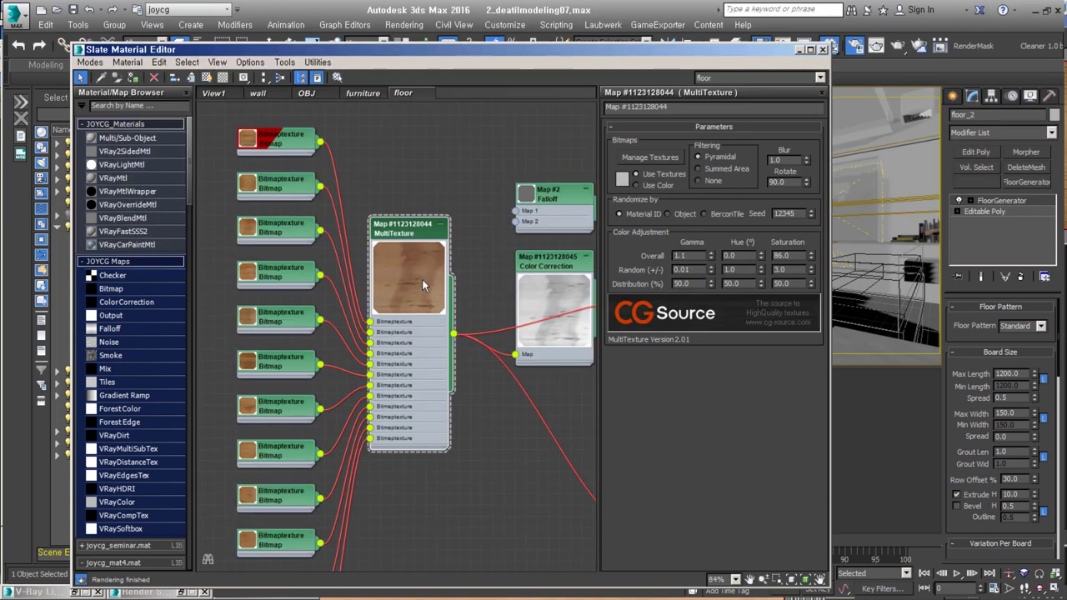
{"action": "middle_click_drag", "start_coordinate": [517, 417], "coordinate": [331, 442]}
{"action": "left_click_drag", "start_coordinate": [367, 285], "coordinate": [378, 363]}
{"action": "double_click", "coordinate": [377, 367]}
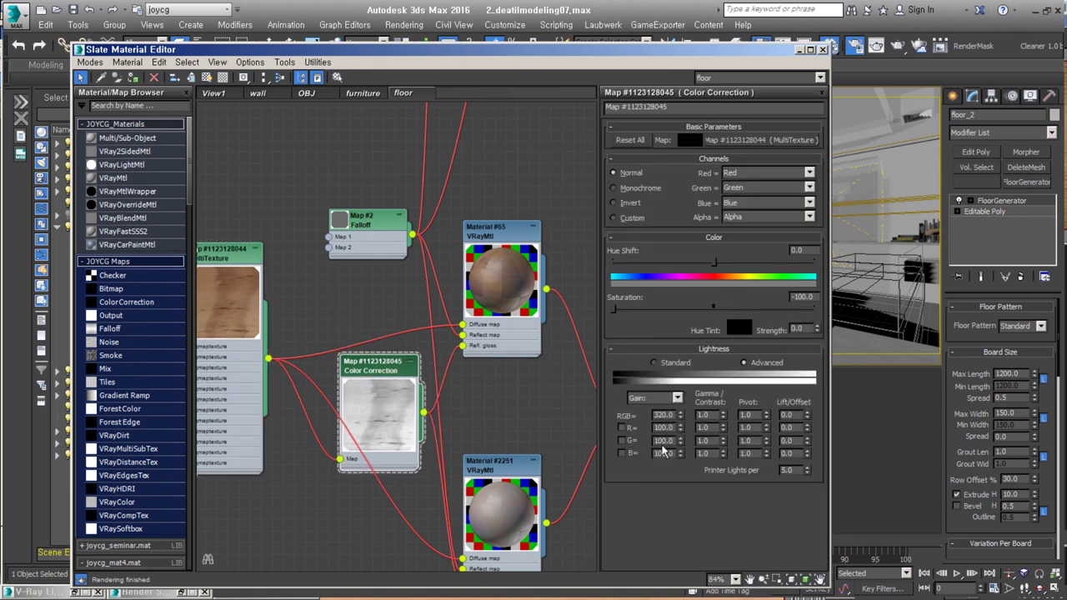
{"action": "middle_click_drag", "start_coordinate": [504, 348], "coordinate": [496, 372]}
{"action": "double_click", "coordinate": [496, 372]}
{"action": "middle_click_drag", "start_coordinate": [590, 558], "coordinate": [503, 469]}
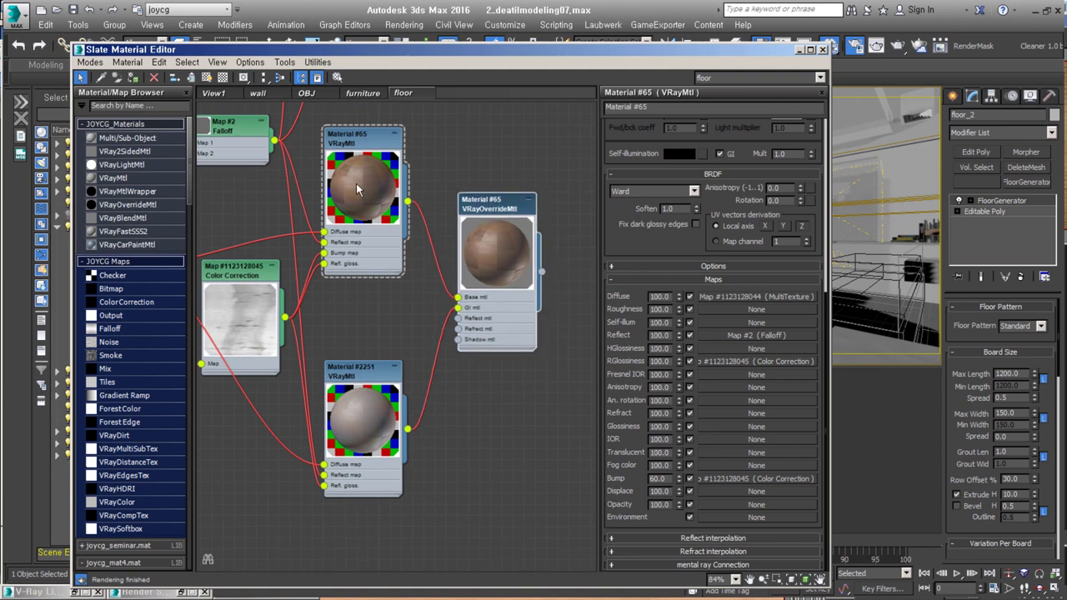
{"action": "left_click_drag", "start_coordinate": [550, 262], "coordinate": [524, 210]}
{"action": "double_click", "coordinate": [406, 416]}
{"action": "scroll", "coordinate": [753, 404], "scroll_direction": "down", "scroll_amount": 2}
{"action": "scroll", "coordinate": [752, 405], "scroll_direction": "down", "scroll_amount": 2}
{"action": "scroll", "coordinate": [752, 404], "scroll_direction": "down", "scroll_amount": 2}
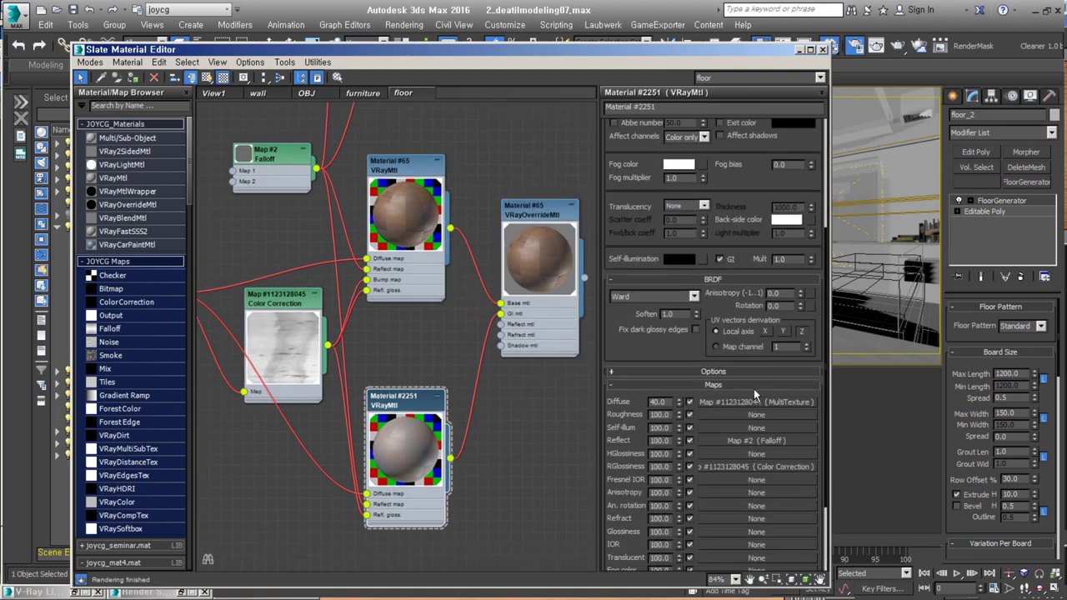
{"action": "scroll", "coordinate": [754, 388], "scroll_direction": "down", "scroll_amount": 2}
{"action": "key", "text": "h"}
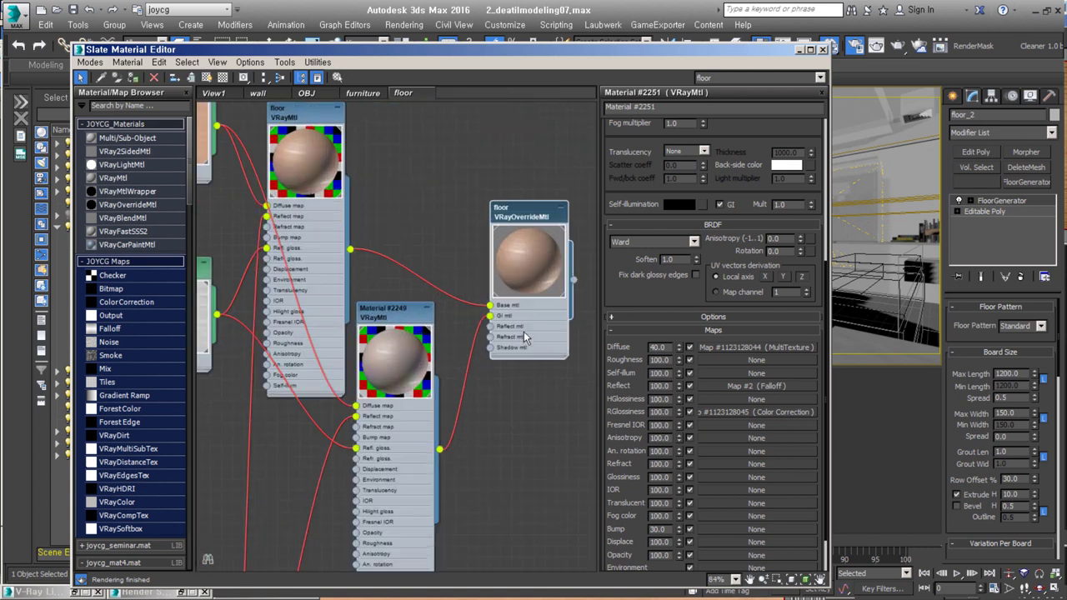
{"action": "scroll", "coordinate": [523, 334], "scroll_direction": "up", "scroll_amount": 1}
{"action": "right_click", "coordinate": [391, 351]}
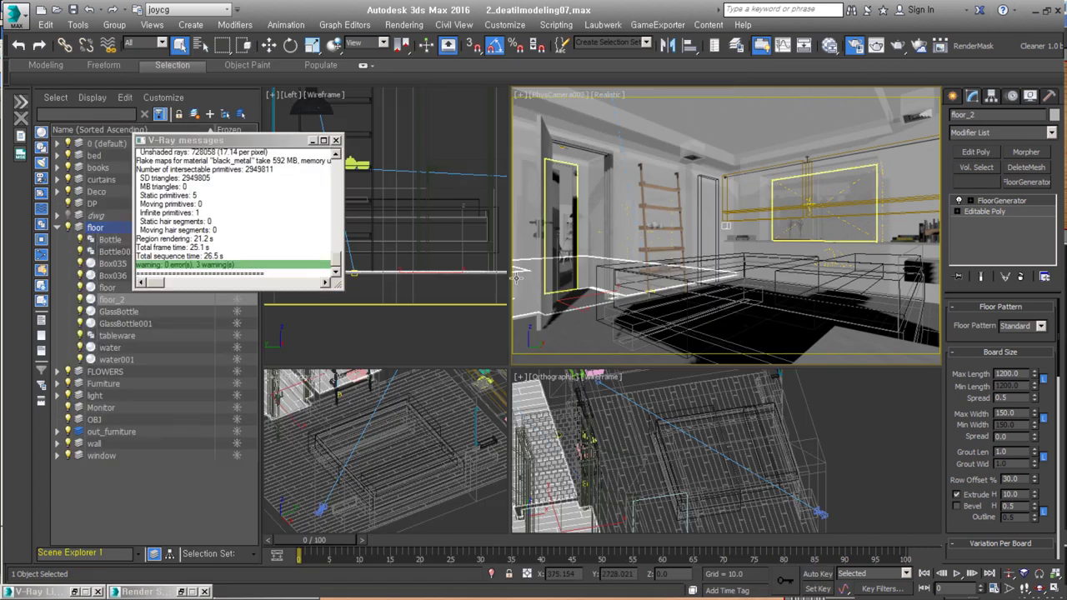
- In Render Setup's V-Ray tab, enable the image filter and local subdivisions, and expand colour mapping
{"action": "double_click", "coordinate": [146, 591]}
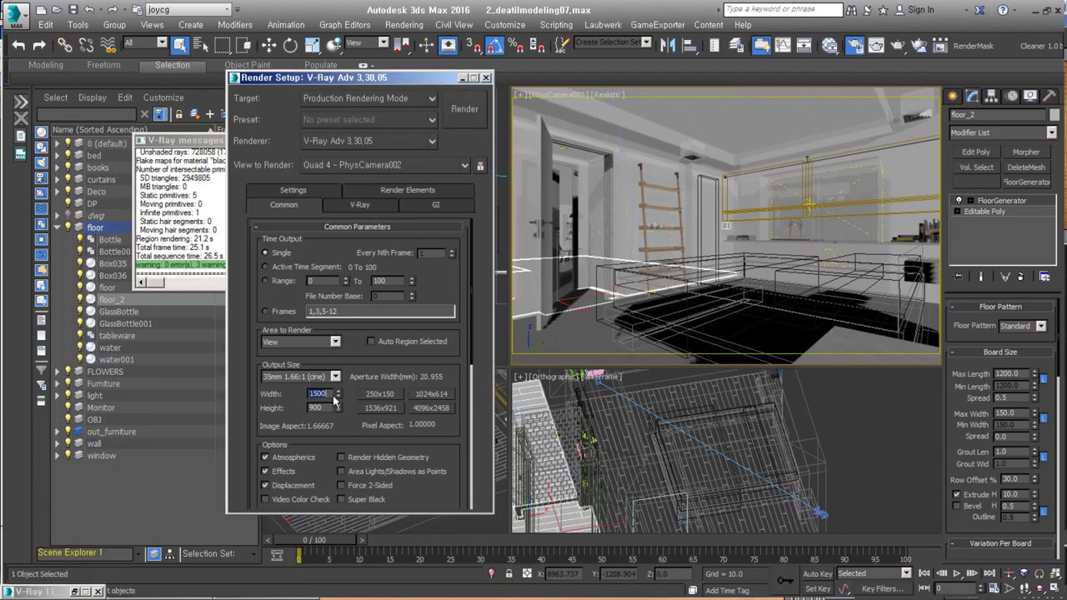
{"action": "left_click", "coordinate": [359, 204]}
{"action": "scroll", "coordinate": [365, 368], "scroll_direction": "down", "scroll_amount": 5}
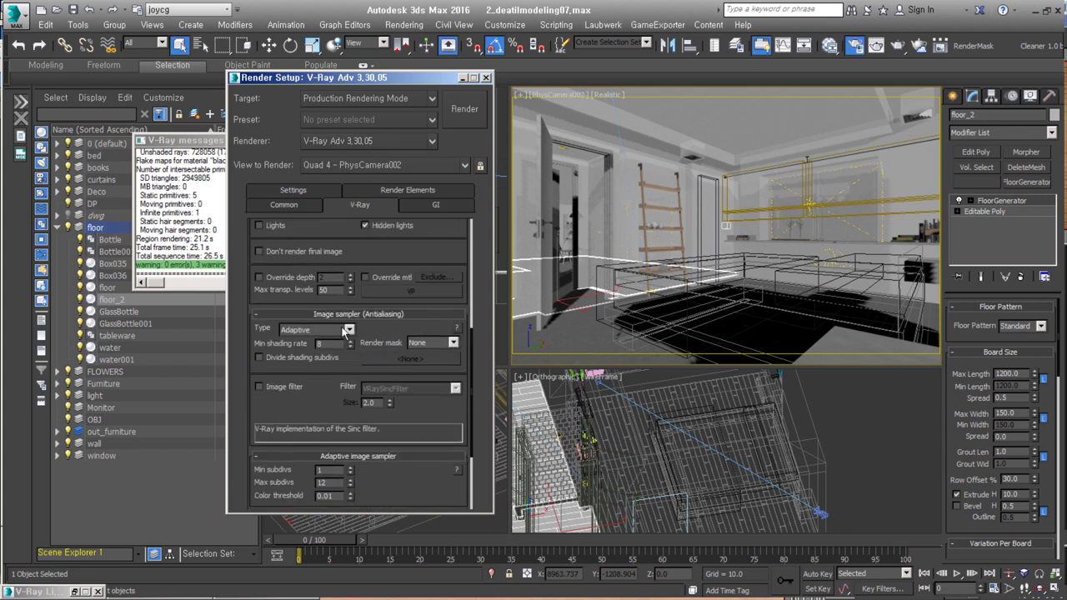
{"action": "left_click", "coordinate": [284, 387]}
{"action": "scroll", "coordinate": [349, 357], "scroll_direction": "down", "scroll_amount": 5}
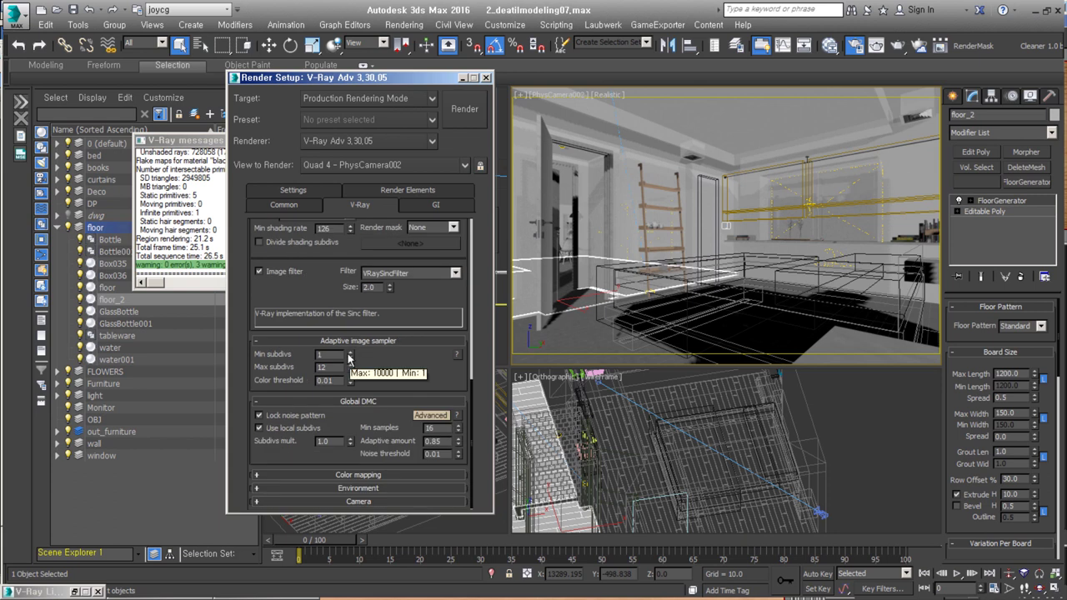
{"action": "left_click", "coordinate": [284, 429]}
{"action": "type", "text": "2"}
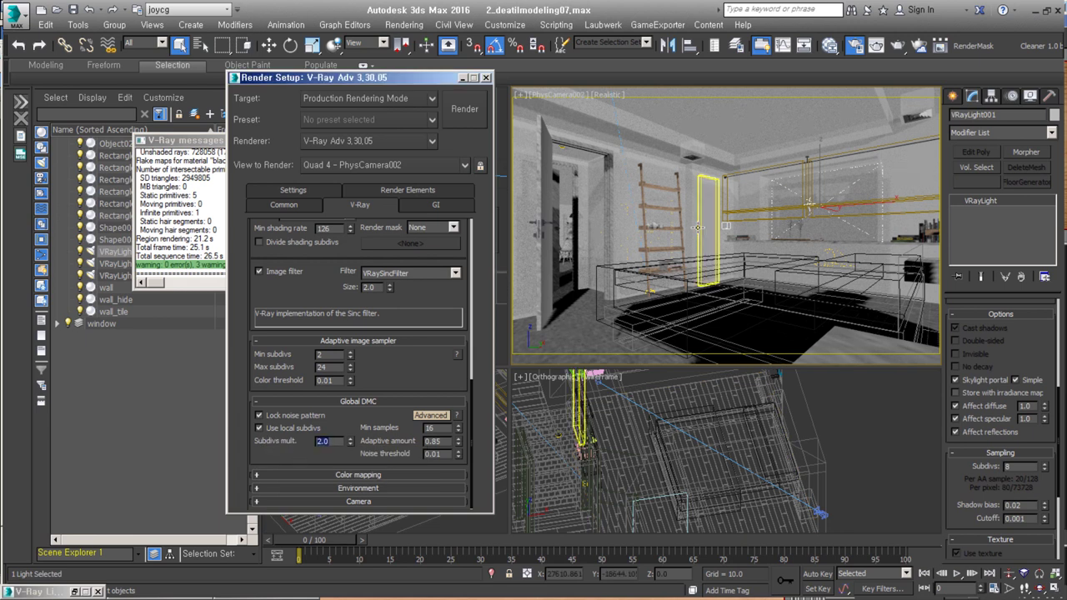
{"action": "left_click", "coordinate": [344, 475]}
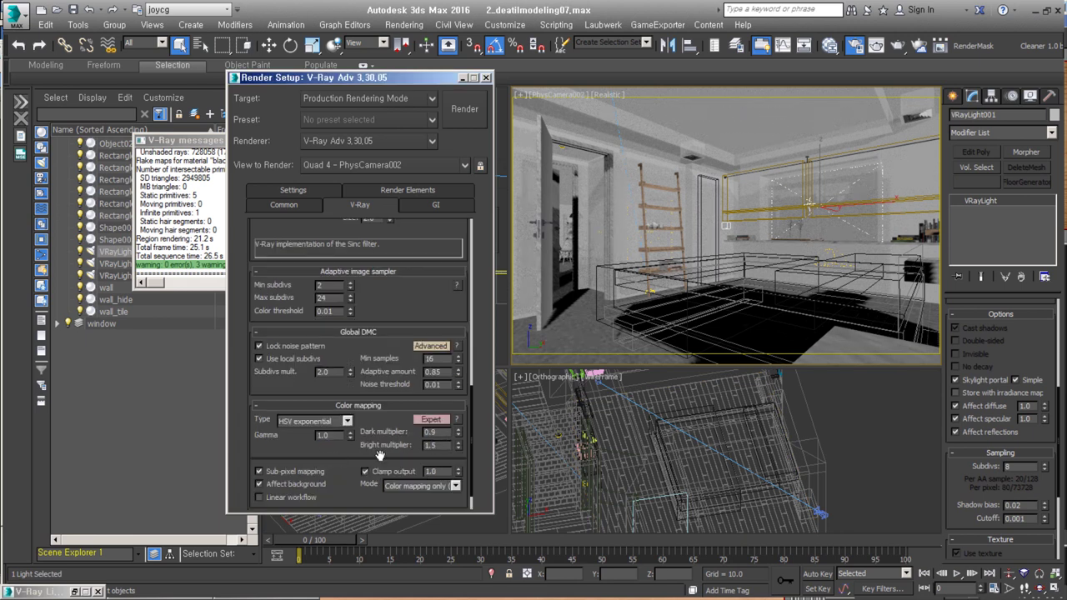
- On the GI tab, turn on ambient occlusion and enter 3500 in the irradiance map settings
{"action": "left_click", "coordinate": [436, 204]}
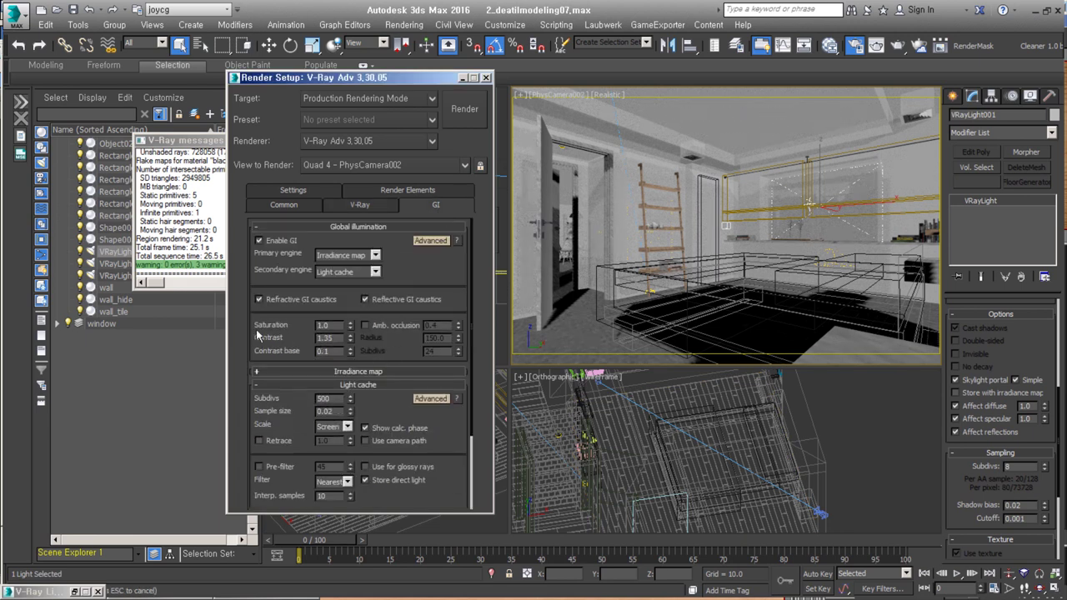
{"action": "left_click", "coordinate": [365, 325]}
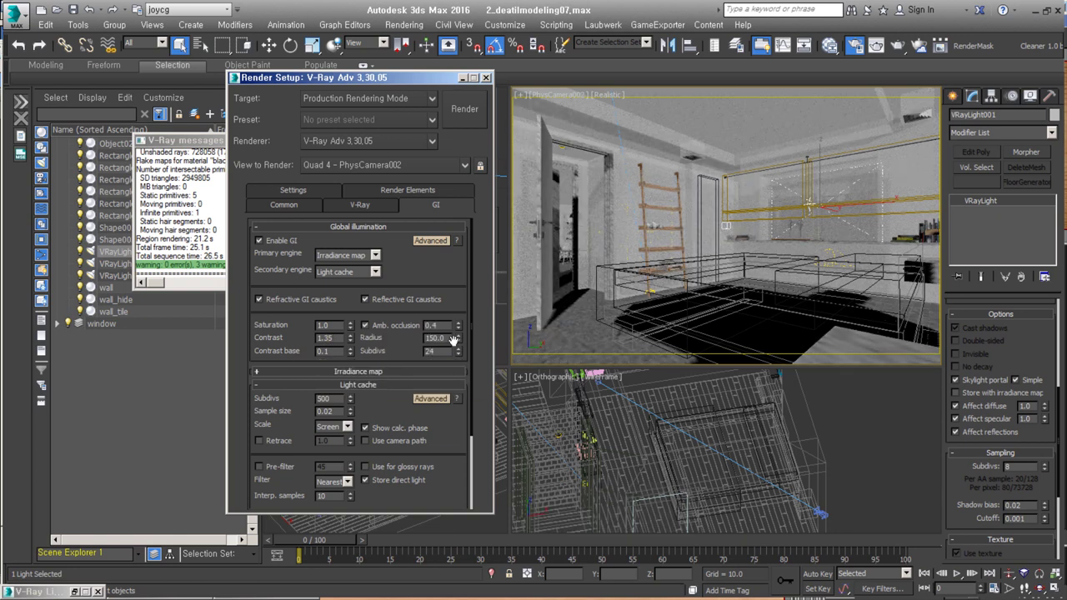
{"action": "left_click", "coordinate": [357, 371]}
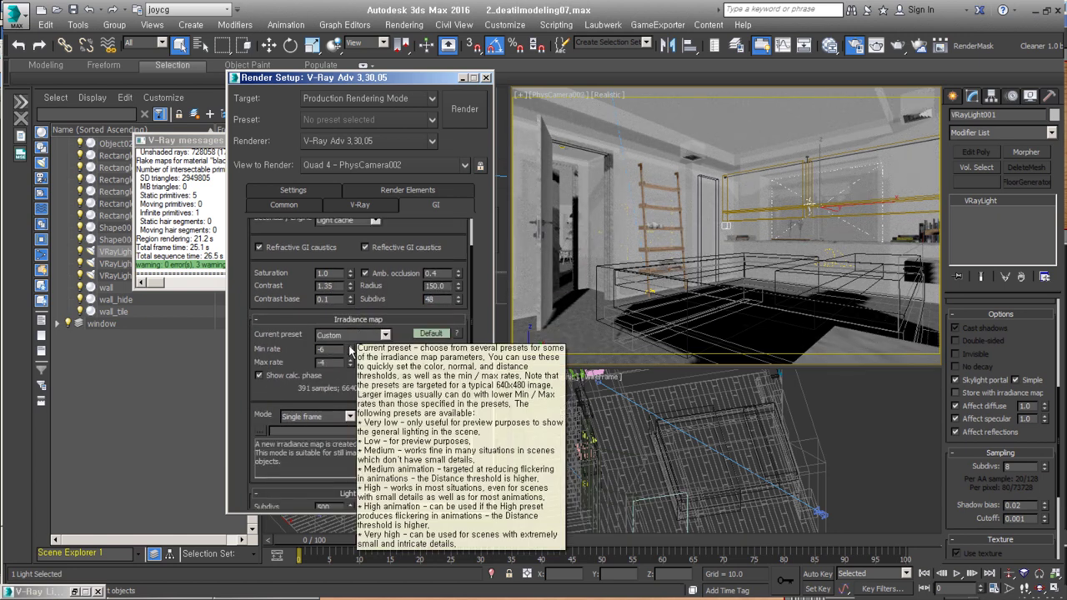
{"action": "scroll", "coordinate": [387, 346], "scroll_direction": "down", "scroll_amount": 3}
{"action": "scroll", "coordinate": [388, 346], "scroll_direction": "down", "scroll_amount": 2}
{"action": "type", "text": "3500"}
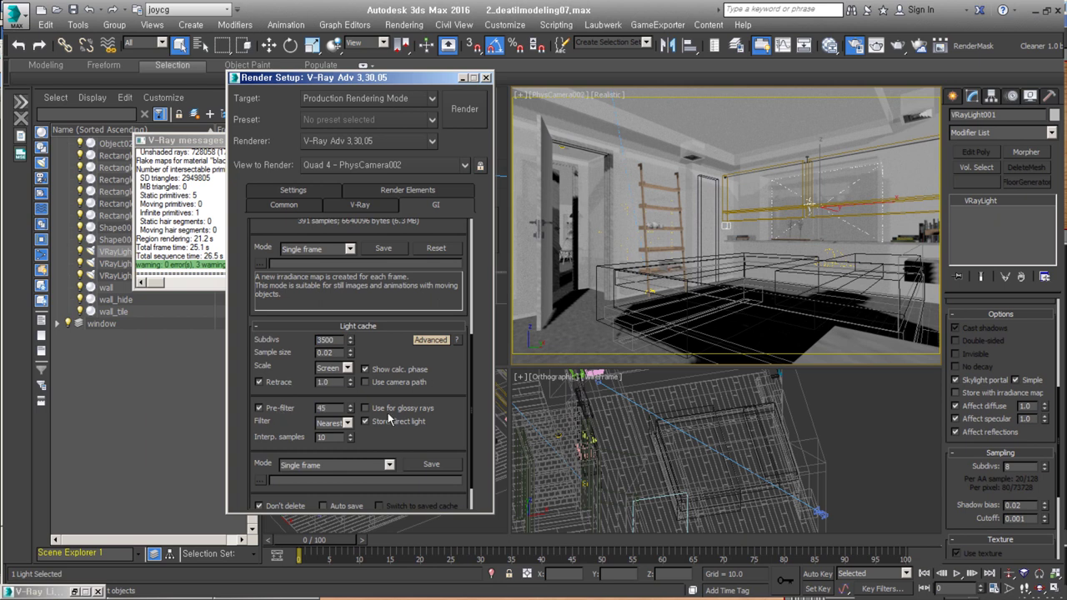
- Select the VRayExtraTex render element and load its AO_150 VRayDirt map into the Slate editor
{"action": "left_click", "coordinate": [293, 190]}
{"action": "left_click", "coordinate": [408, 204]}
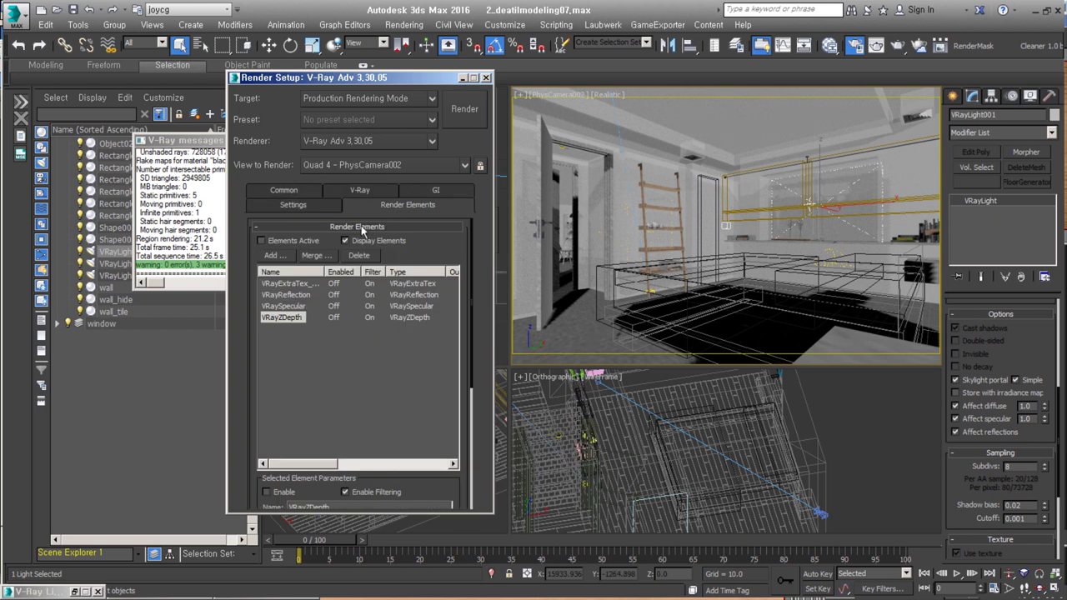
{"action": "left_click", "coordinate": [288, 284]}
{"action": "scroll", "coordinate": [358, 375], "scroll_direction": "down", "scroll_amount": 3}
{"action": "key", "text": "m"}
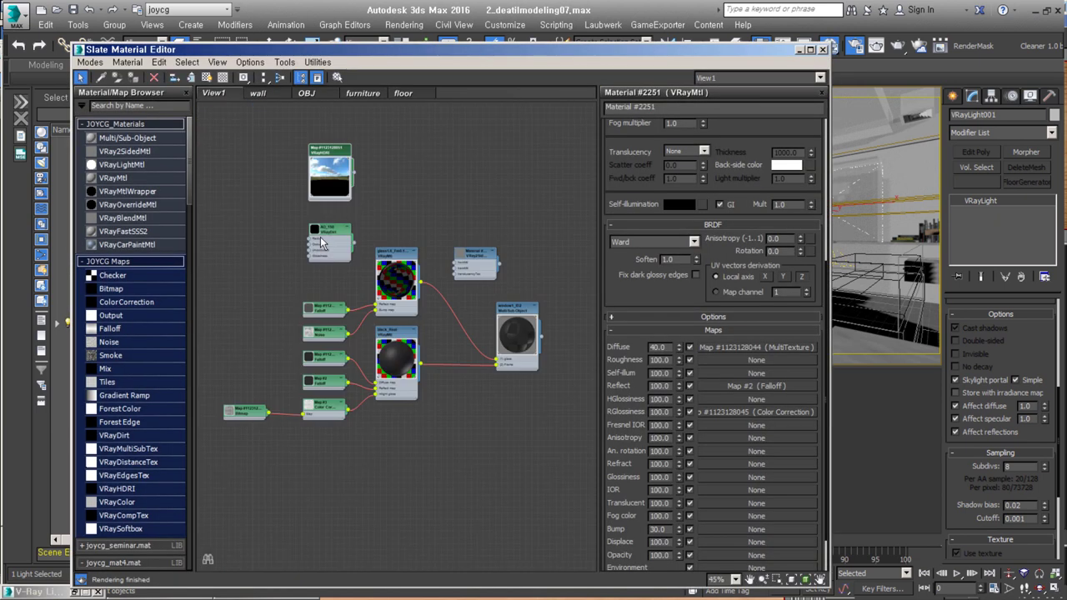
- Close the Slate Material Editor and the Render Setup window, leaving the viewports visible
{"action": "left_click", "coordinate": [821, 52]}
{"action": "scroll", "coordinate": [375, 375], "scroll_direction": "down", "scroll_amount": 2}
{"action": "left_click", "coordinate": [485, 75]}
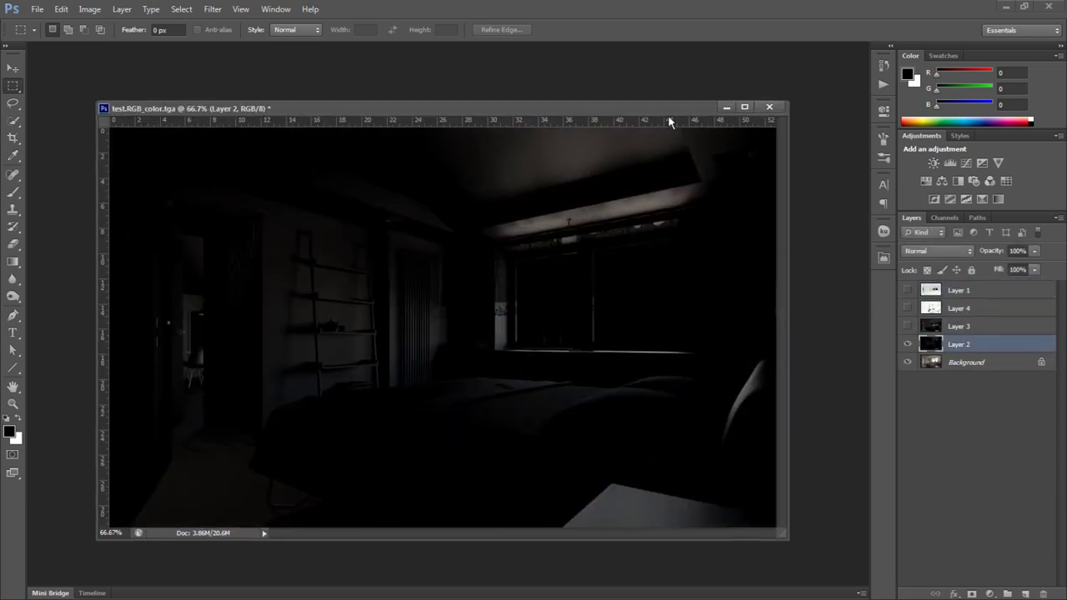
- Set Layer 2 to Screen, then show Layer 3 and set it to Screen too
{"action": "left_click", "coordinate": [938, 250]}
{"action": "left_click", "coordinate": [921, 377]}
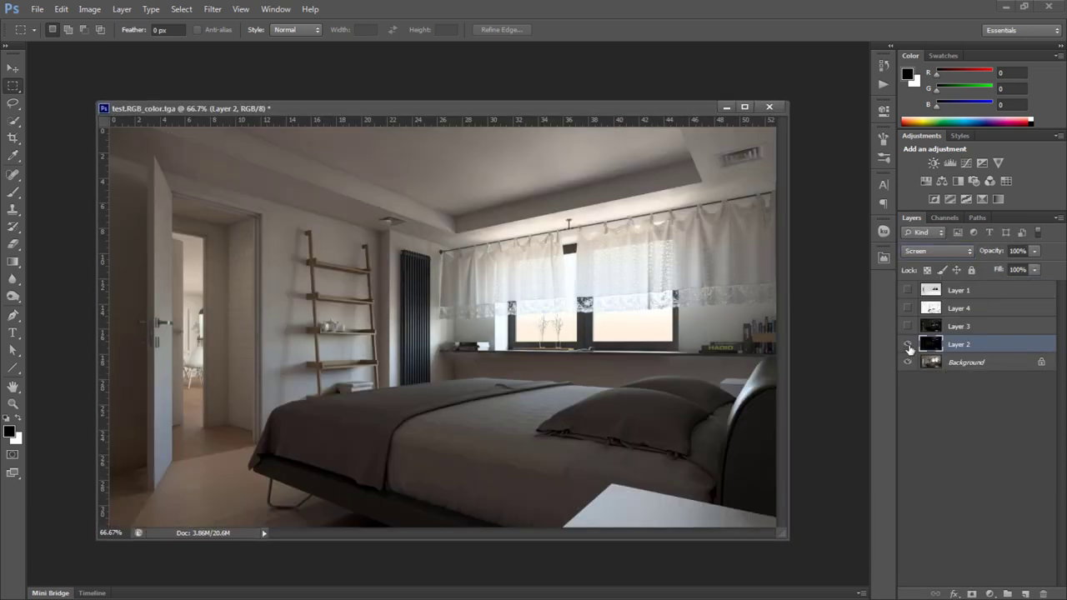
{"action": "left_click", "coordinate": [959, 326]}
{"action": "left_click", "coordinate": [907, 326]}
{"action": "left_click", "coordinate": [937, 250]}
{"action": "left_click", "coordinate": [925, 353]}
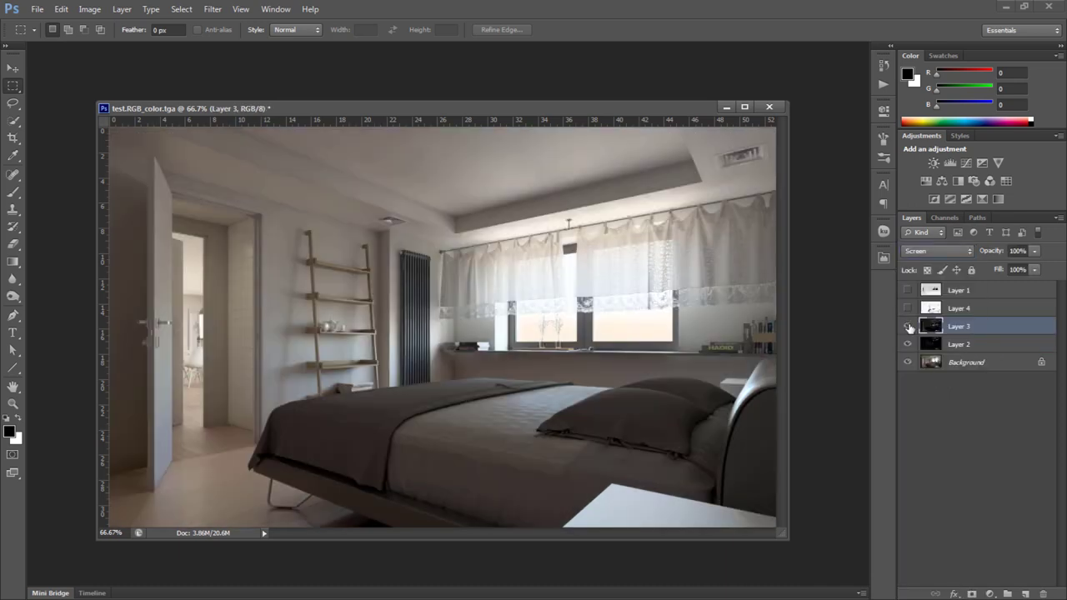
- Show Layer 4 as Multiply at 20% opacity and stamp the visible layers into Layer 5
{"action": "left_click", "coordinate": [909, 326]}
{"action": "left_click", "coordinate": [959, 307]}
{"action": "left_click", "coordinate": [908, 307]}
{"action": "left_click", "coordinate": [938, 250]}
{"action": "left_click", "coordinate": [944, 308]}
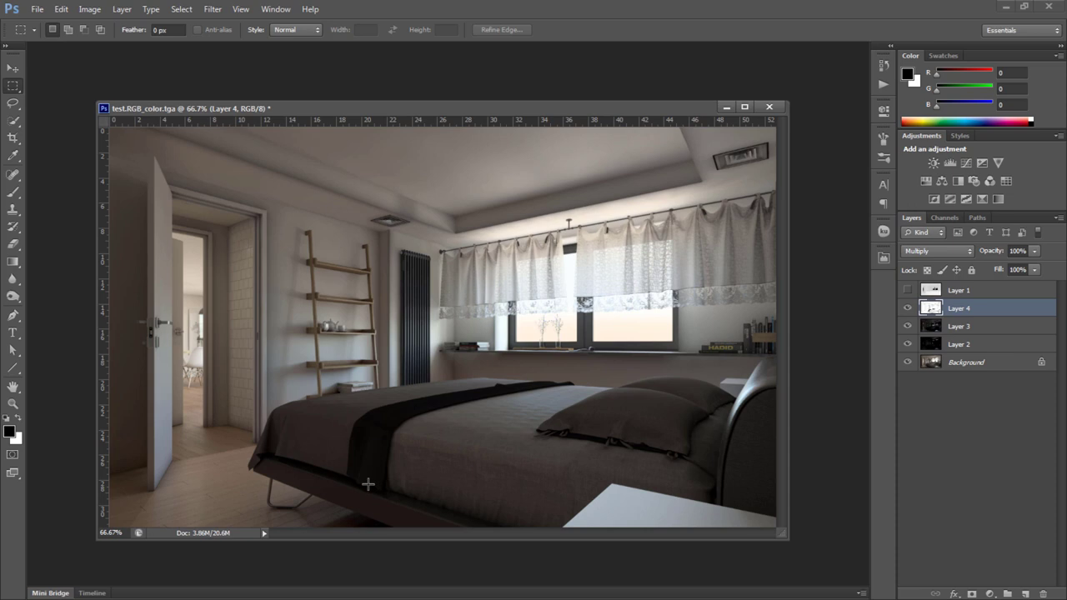
{"action": "key", "text": "2"}
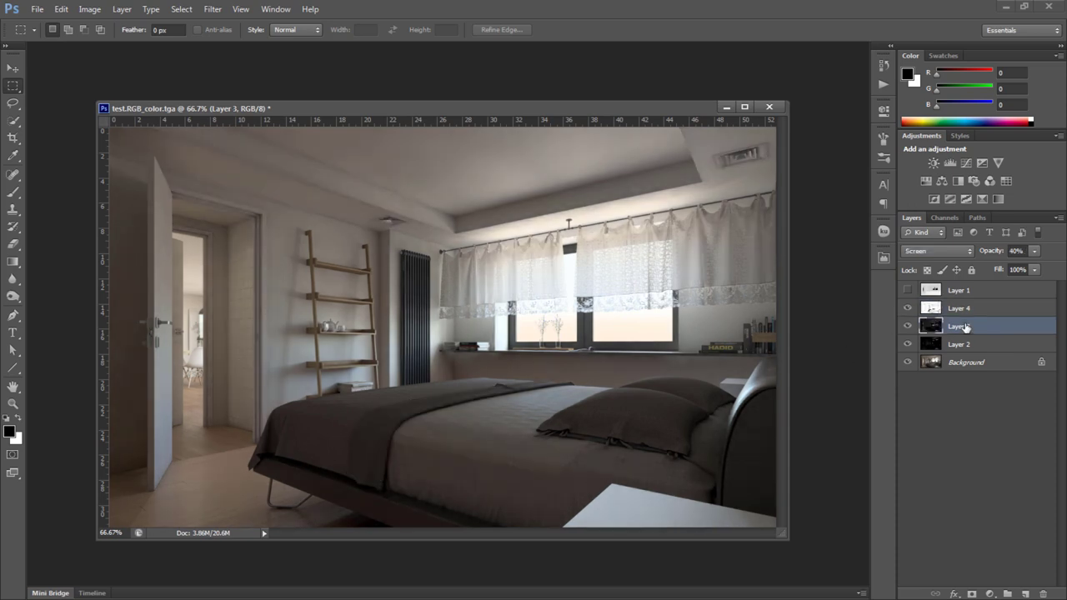
{"action": "right_click", "coordinate": [972, 307]}
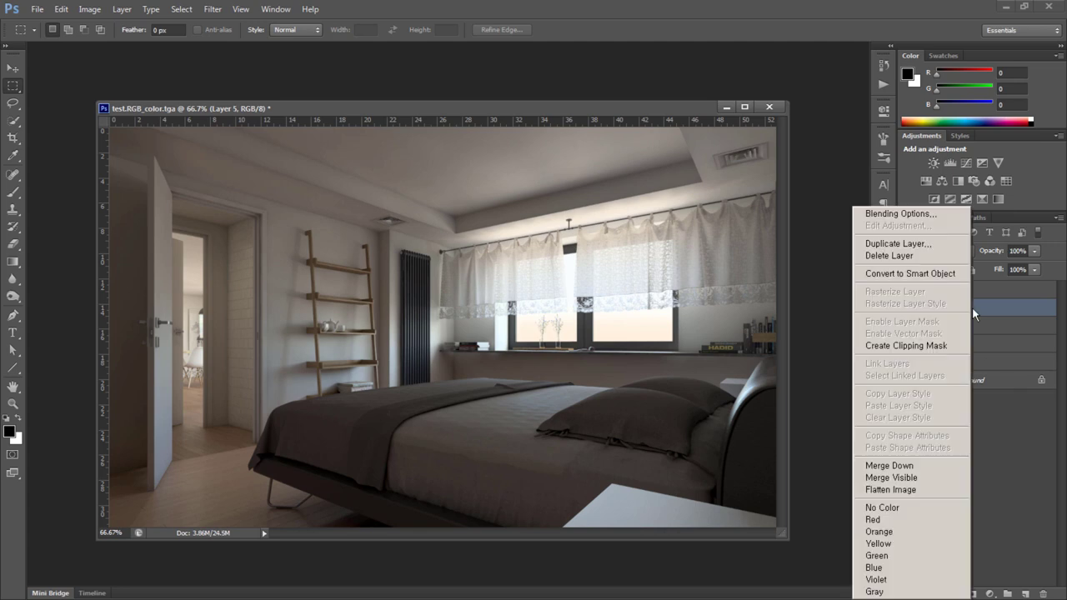
{"action": "key", "text": "ctrl+shift+alt+e"}
- Launch Viveza 2 and add a bed control point with more brightness, contrast and 24% structure
{"action": "left_click", "coordinate": [212, 9]}
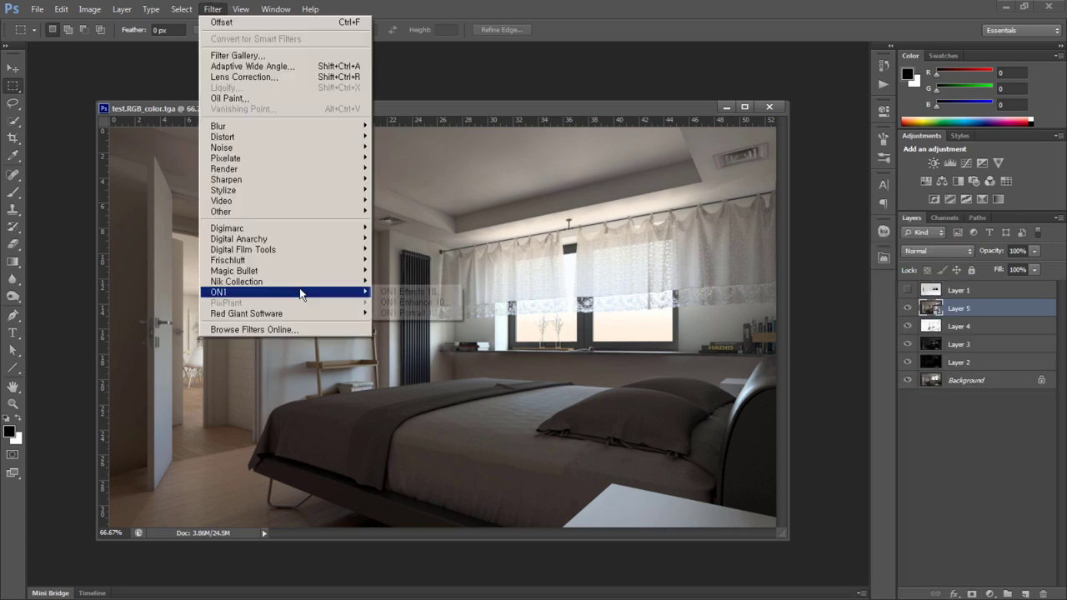
{"action": "left_click", "coordinate": [417, 356]}
{"action": "left_click", "coordinate": [480, 300]}
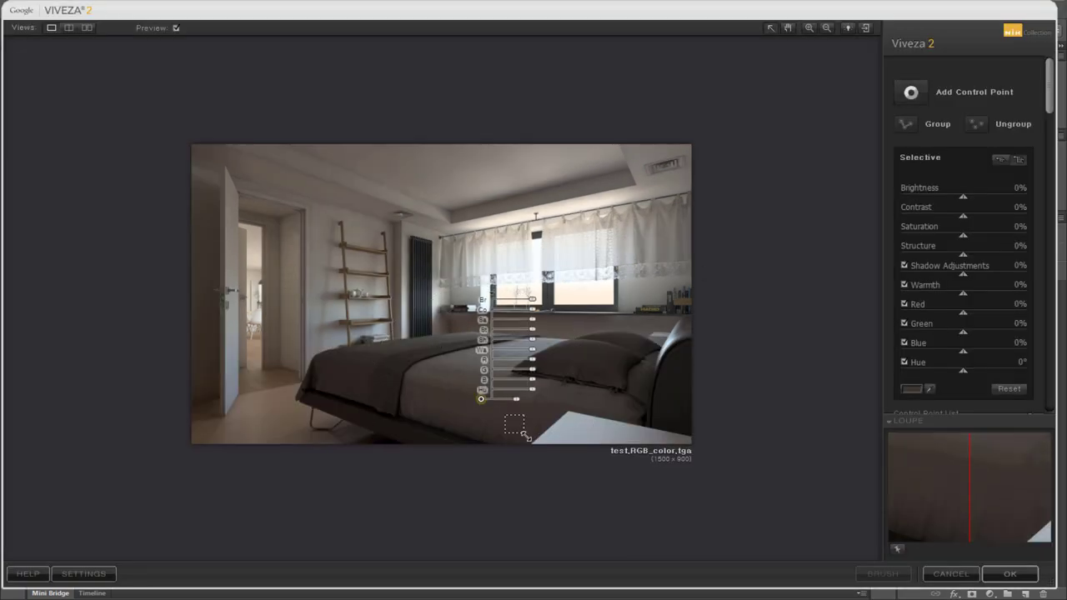
{"action": "key", "text": "space"}
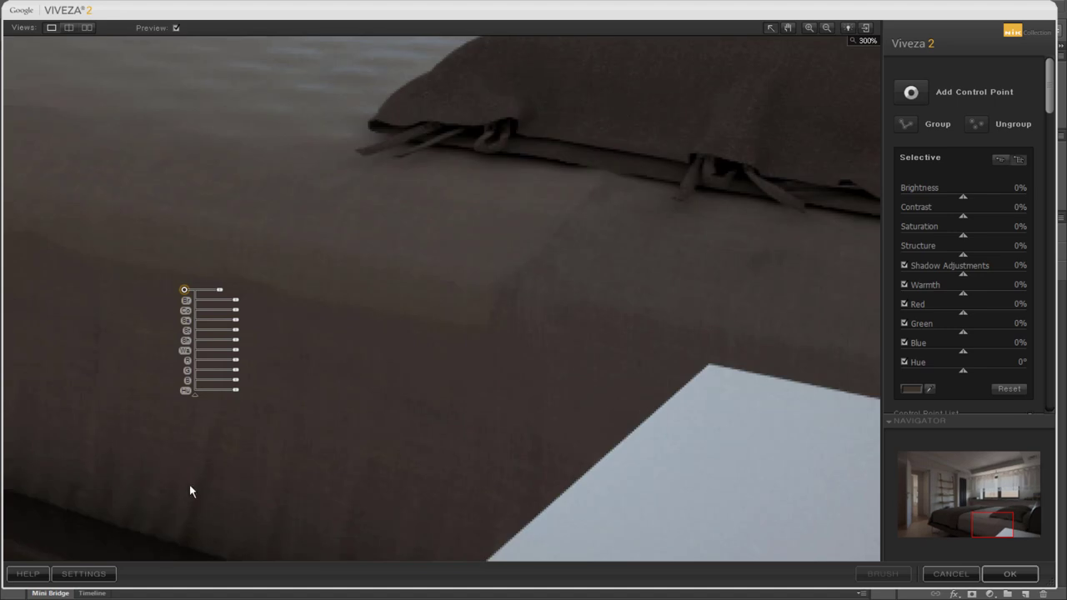
{"action": "mouse_move", "coordinate": [236, 309]}
{"action": "left_mouse_down"}
{"action": "mouse_move", "coordinate": [251, 309]}
{"action": "mouse_move", "coordinate": [247, 299]}
{"action": "left_mouse_up"}
{"action": "key", "text": "space"}
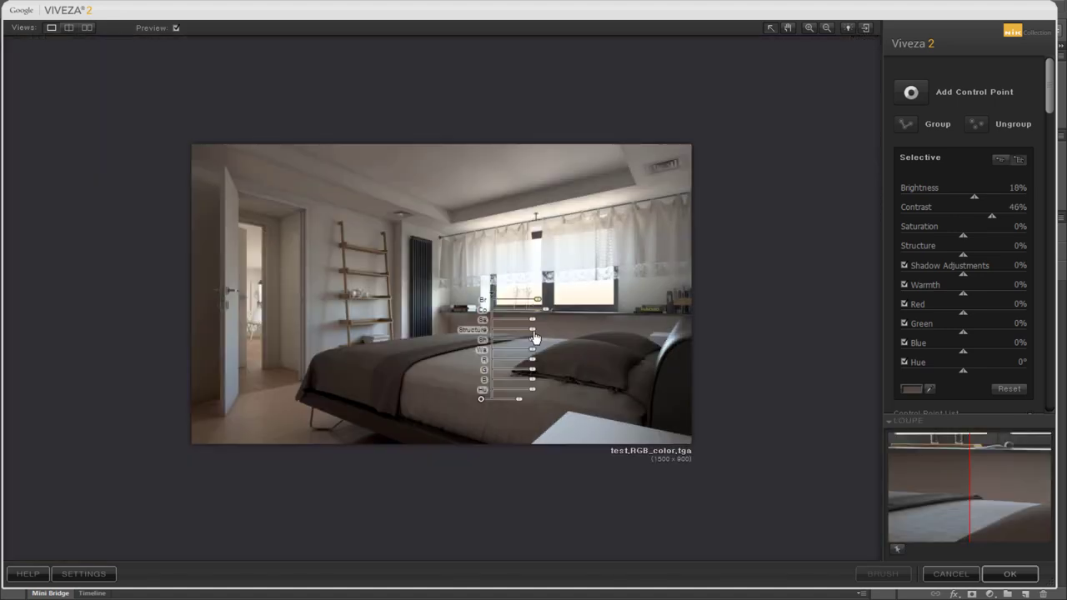
{"action": "left_click_drag", "start_coordinate": [532, 330], "coordinate": [540, 330]}
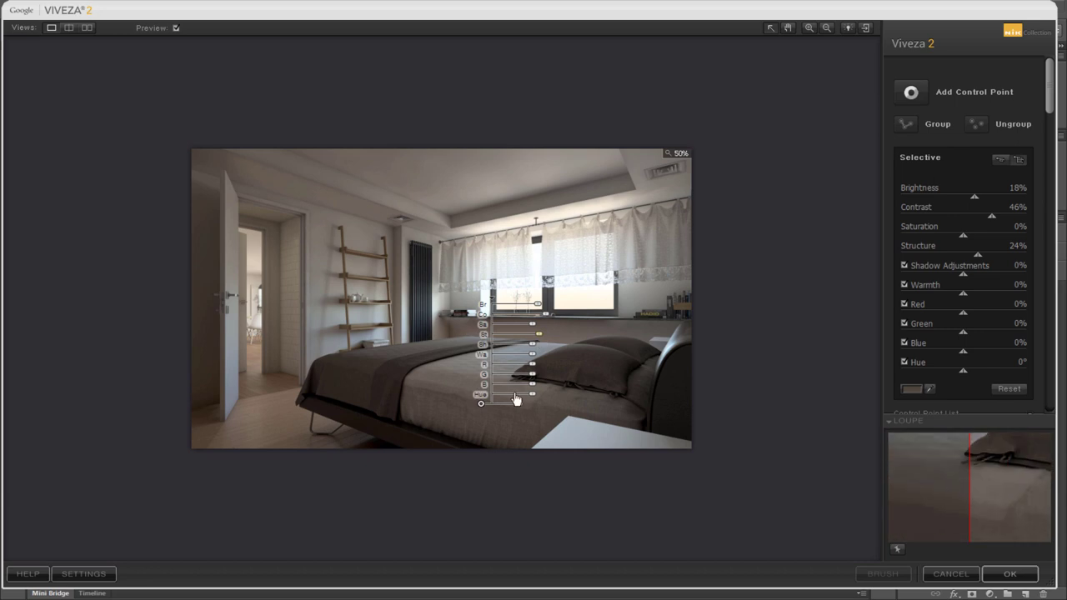
- Add control points on the pillow, beside it, on the headboard and bed side, tuning brightness and contrast
{"action": "left_click_drag", "start_coordinate": [480, 404], "coordinate": [382, 359], "text": "alt"}
{"action": "left_click_drag", "start_coordinate": [456, 325], "coordinate": [694, 451]}
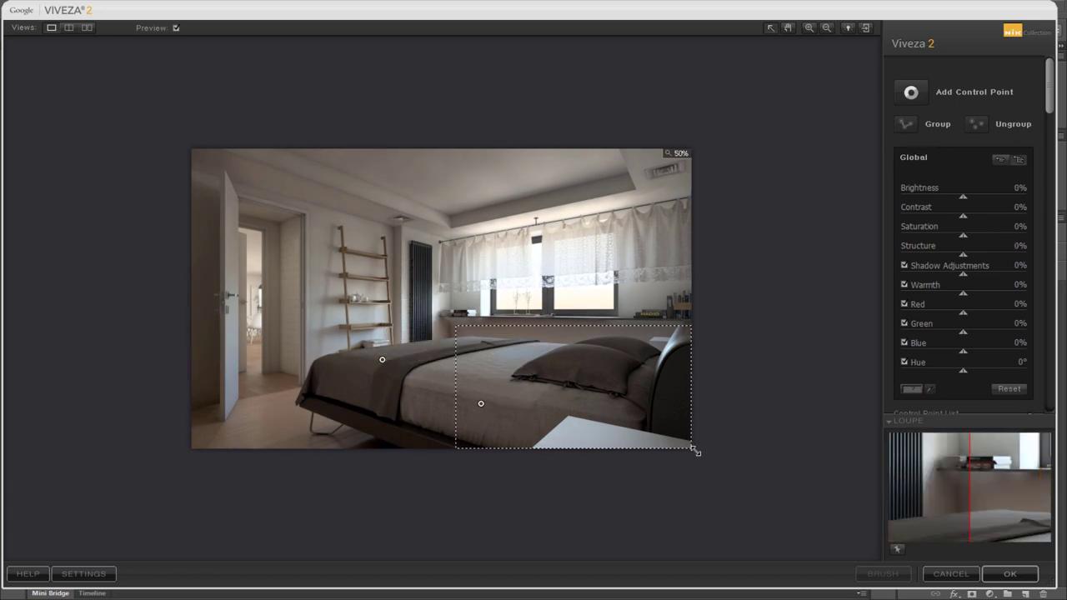
{"action": "left_click", "coordinate": [688, 369]}
{"action": "left_click_drag", "start_coordinate": [739, 400], "coordinate": [733, 400]}
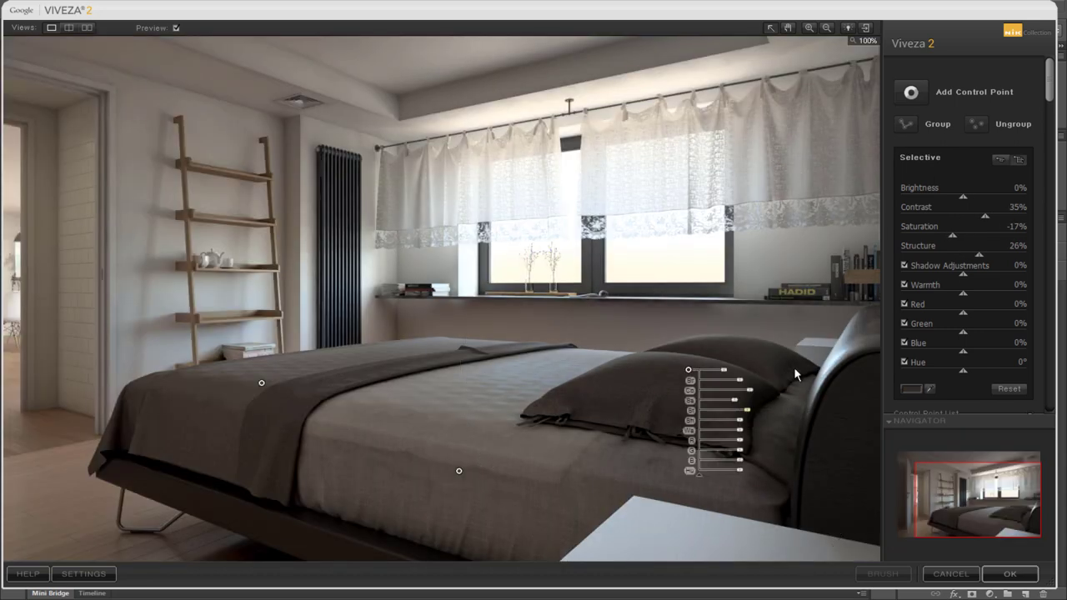
{"action": "left_click", "coordinate": [782, 417]}
{"action": "left_click_drag", "start_coordinate": [834, 428], "coordinate": [818, 428]}
{"action": "left_click", "coordinate": [911, 92]}
{"action": "left_click", "coordinate": [854, 341]}
{"action": "mouse_move", "coordinate": [819, 340]}
{"action": "left_mouse_down"}
{"action": "mouse_move", "coordinate": [806, 340]}
{"action": "mouse_move", "coordinate": [822, 350]}
{"action": "left_mouse_up"}
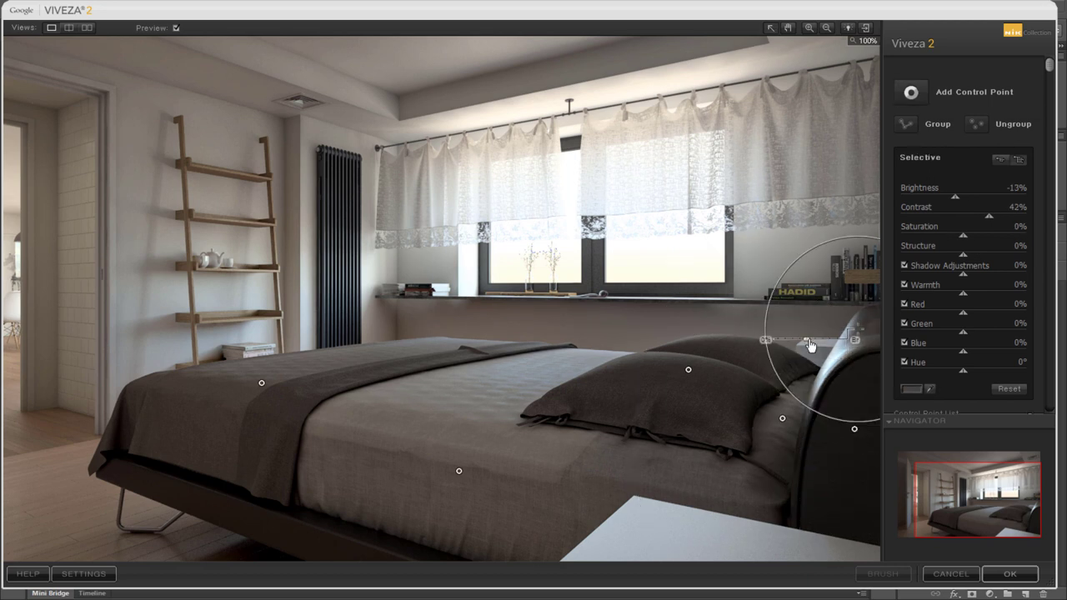
{"action": "left_click", "coordinate": [707, 455]}
{"action": "left_click_drag", "start_coordinate": [714, 476], "coordinate": [749, 485]}
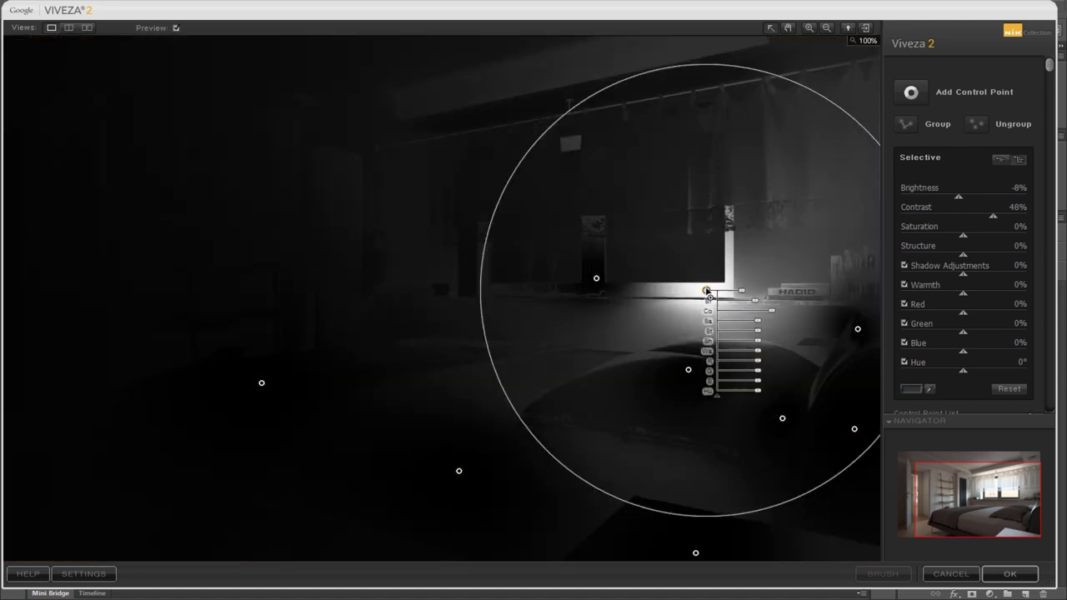
- Add control points at the window ledge, curtain top, both window panes and the ceiling
{"action": "mouse_move", "coordinate": [706, 291]}
{"action": "left_mouse_down", "text": "alt"}
{"action": "mouse_move", "coordinate": [489, 289]}
{"action": "mouse_move", "coordinate": [335, 204]}
{"action": "mouse_move", "coordinate": [396, 218]}
{"action": "left_mouse_up", "text": "alt"}
{"action": "left_click", "coordinate": [430, 312]}
{"action": "mouse_move", "coordinate": [430, 313]}
{"action": "left_mouse_down", "text": "alt"}
{"action": "mouse_move", "coordinate": [617, 99]}
{"action": "mouse_move", "coordinate": [671, 121]}
{"action": "left_mouse_up", "text": "alt"}
{"action": "left_click", "coordinate": [911, 91]}
{"action": "left_click", "coordinate": [655, 254]}
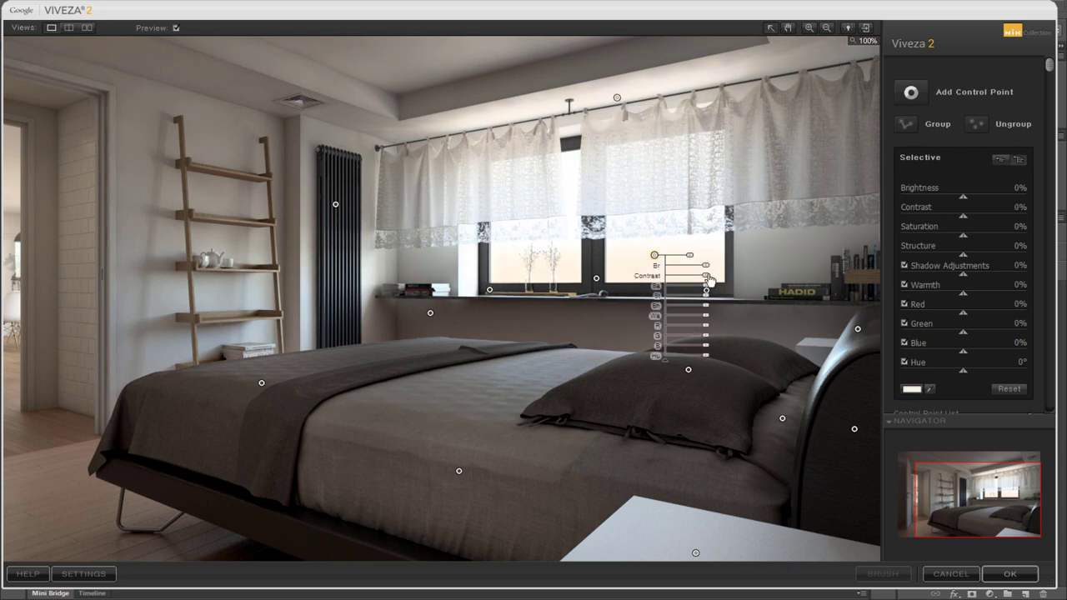
{"action": "left_click", "coordinate": [572, 255]}
{"action": "left_click", "coordinate": [911, 92]}
{"action": "left_click", "coordinate": [419, 43]}
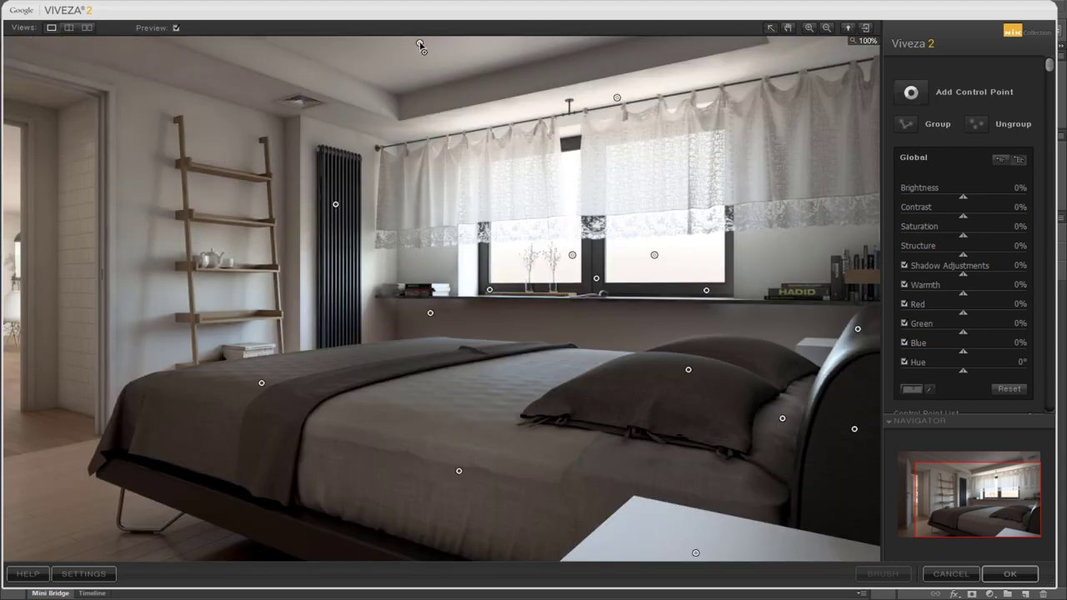
- Add control points on the door wall, windowsill (smaller radius) and floor by the door, then apply
{"action": "left_click_drag", "start_coordinate": [134, 250], "coordinate": [257, 250]}
{"action": "left_click", "coordinate": [202, 148]}
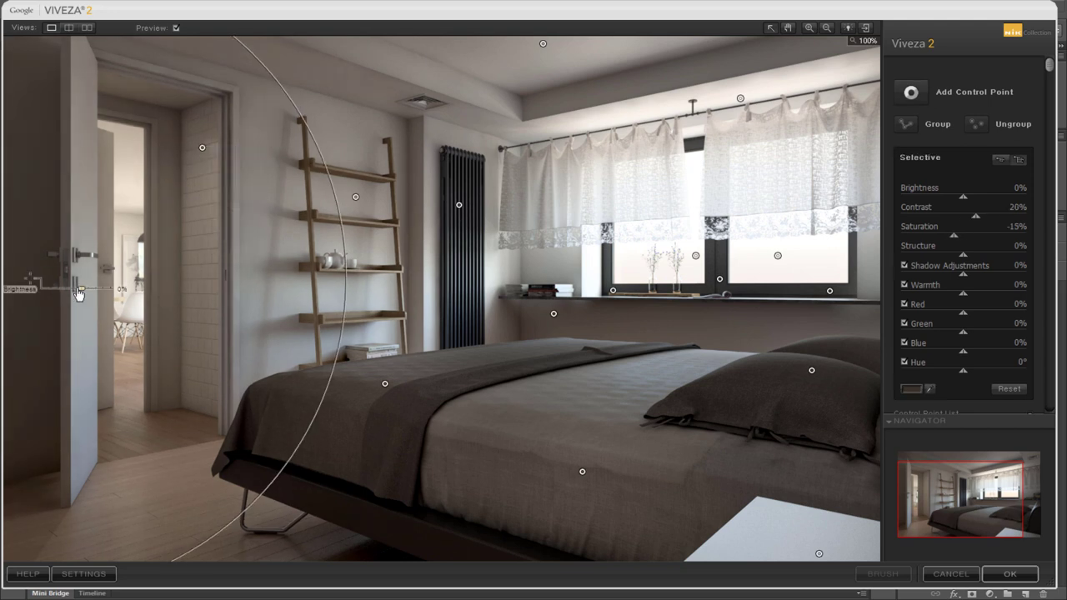
{"action": "left_click_drag", "start_coordinate": [321, 253], "coordinate": [199, 328]}
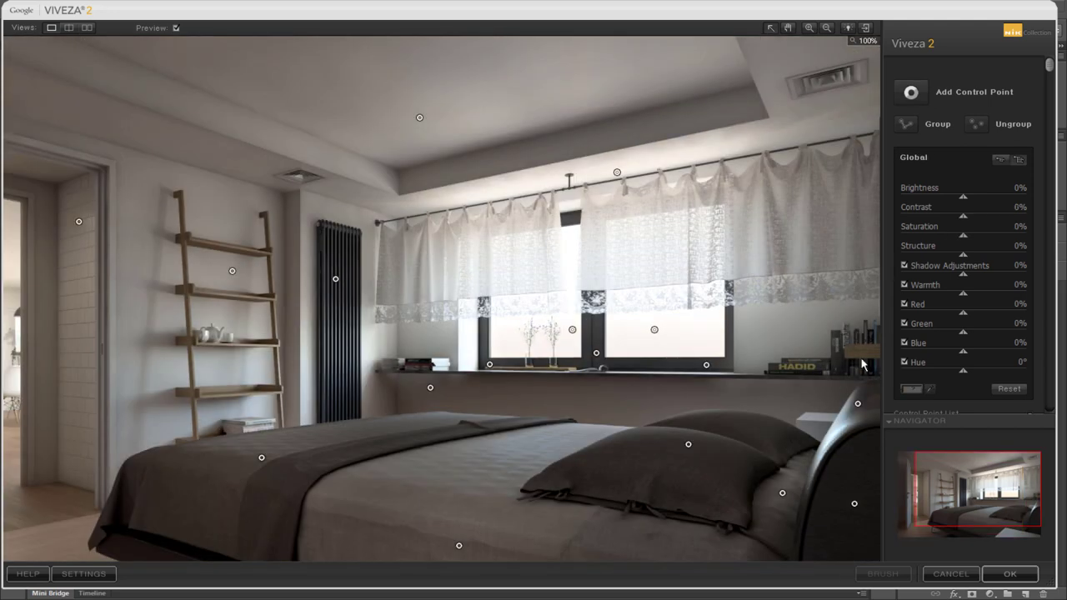
{"action": "left_click", "coordinate": [424, 362]}
{"action": "left_click_drag", "start_coordinate": [344, 361], "coordinate": [408, 362]}
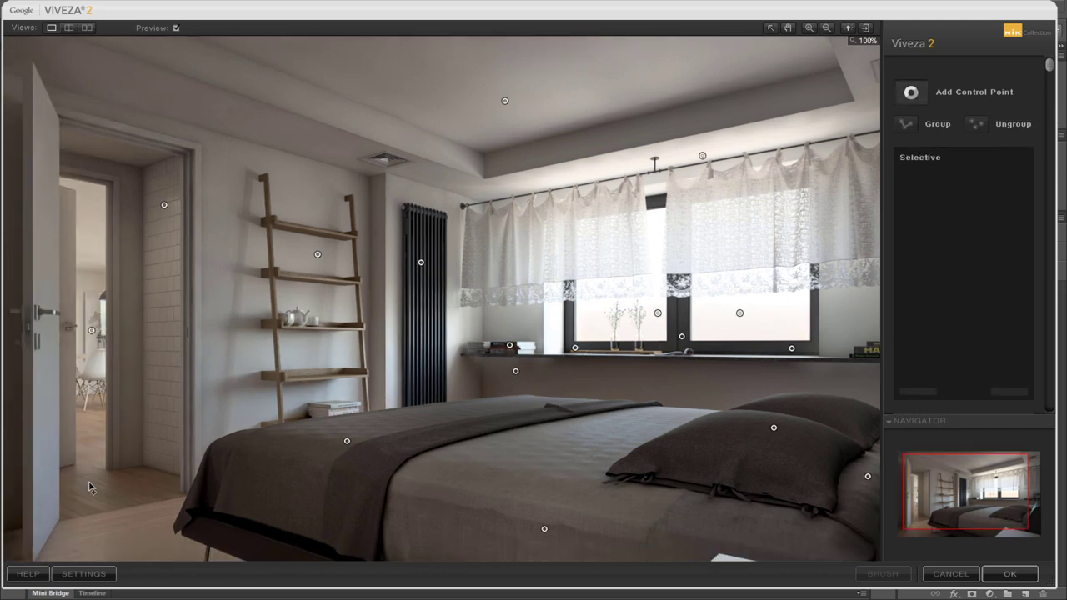
{"action": "left_click", "coordinate": [90, 482]}
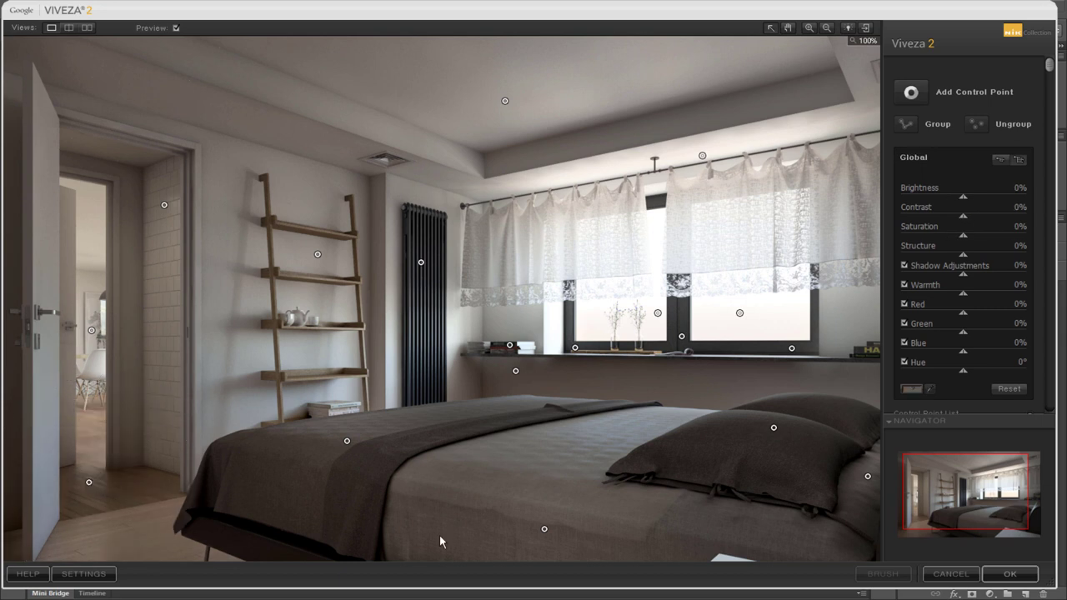
{"action": "key", "text": "Return"}
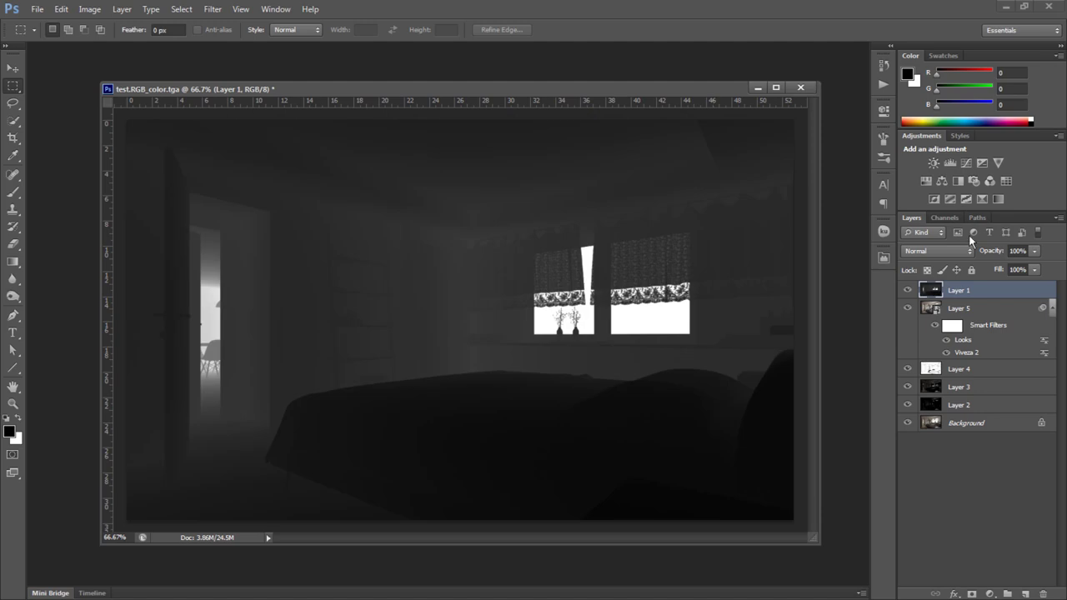
- Show Layer 1 in Screen mode and apply Levels with input black 40 and output white 190
{"action": "left_click", "coordinate": [970, 250]}
{"action": "left_click", "coordinate": [926, 367]}
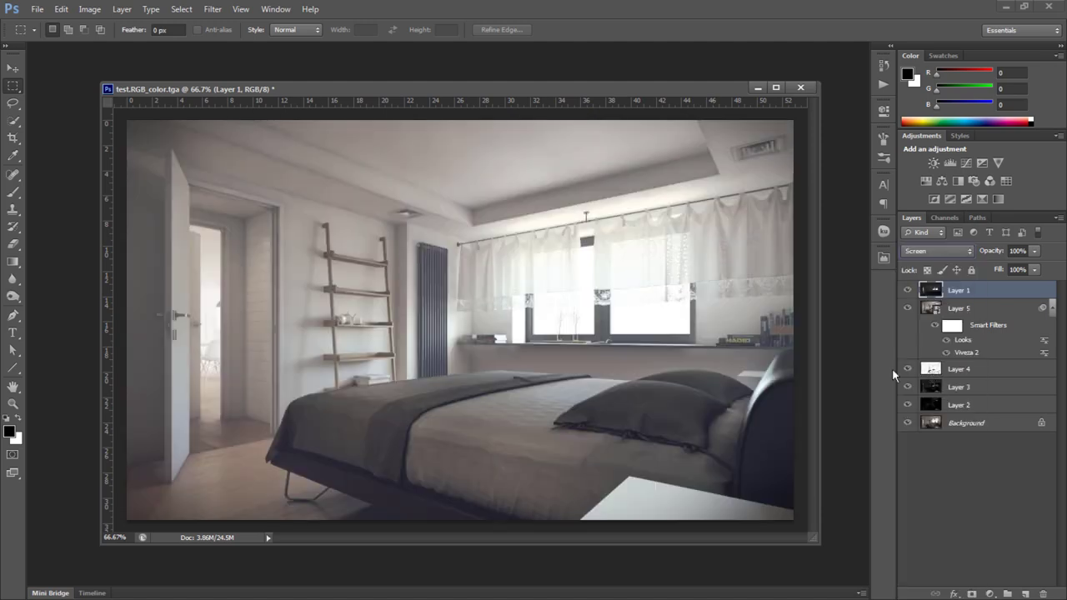
{"action": "key", "text": "ctrl+l"}
{"action": "left_click_drag", "start_coordinate": [848, 394], "coordinate": [805, 394]}
{"action": "left_click_drag", "start_coordinate": [681, 340], "coordinate": [706, 340]}
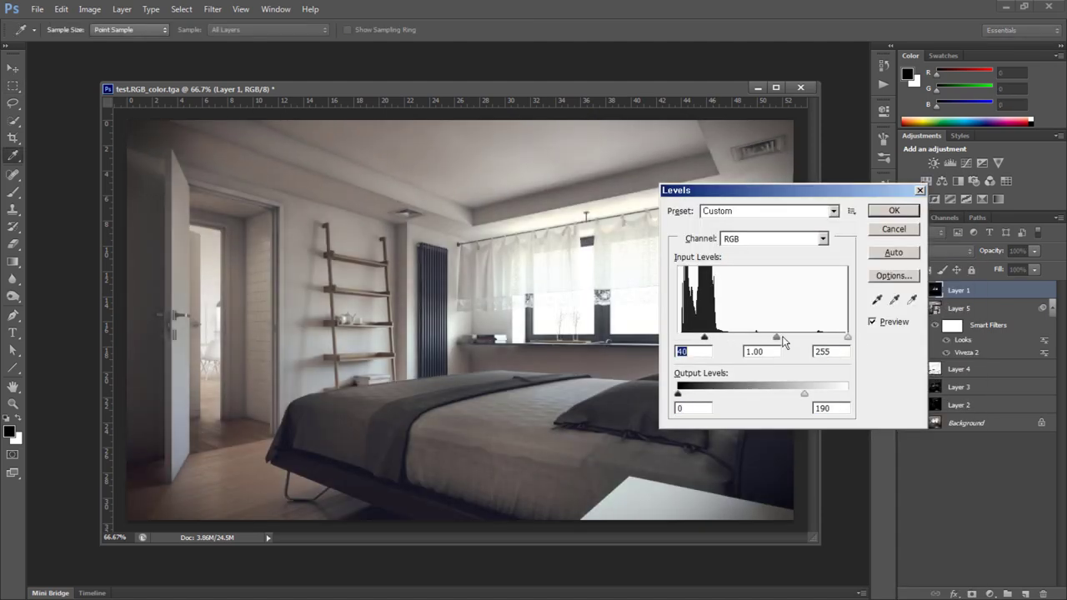
{"action": "left_click", "coordinate": [821, 408]}
- Apply midtone Color Balance and a Hue/Saturation adjustment to Layer 1
{"action": "key", "text": "Return"}
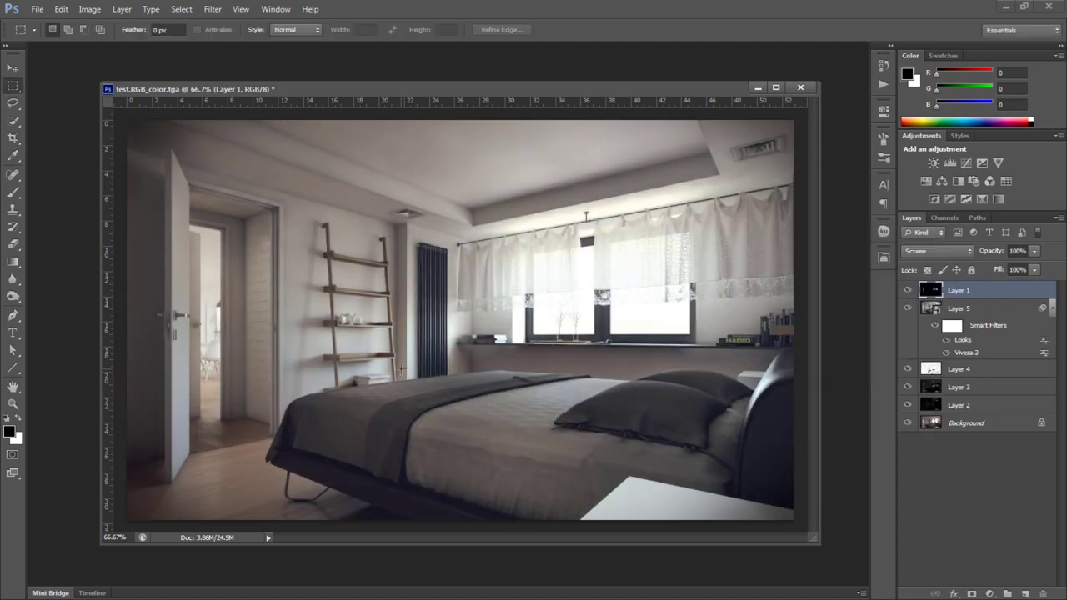
{"action": "key", "text": "ctrl+b"}
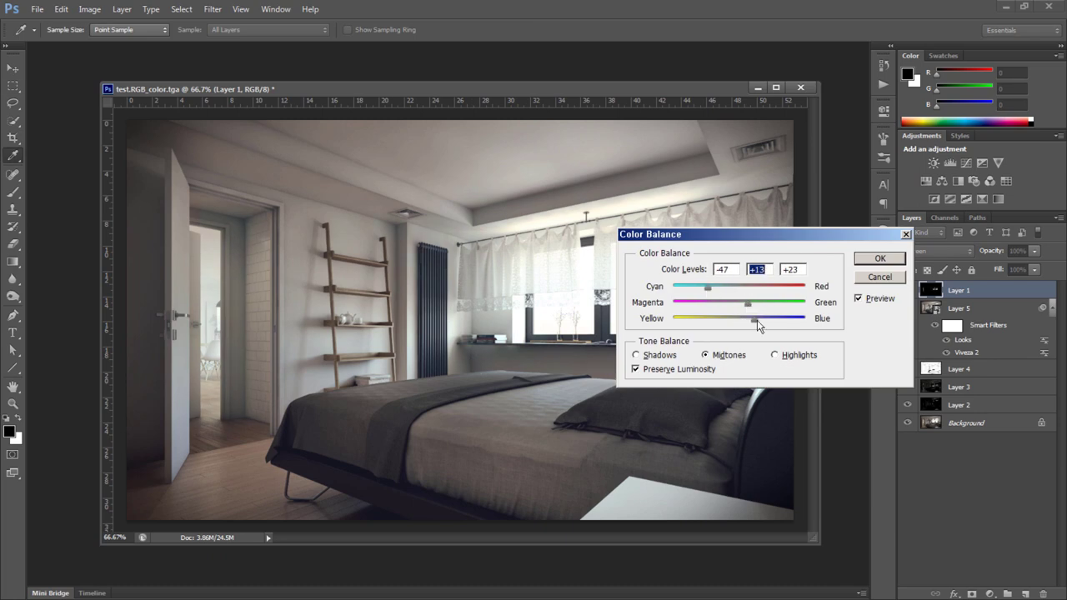
{"action": "key", "text": "Return"}
{"action": "key", "text": "ctrl+u"}
{"action": "left_click", "coordinate": [967, 400]}
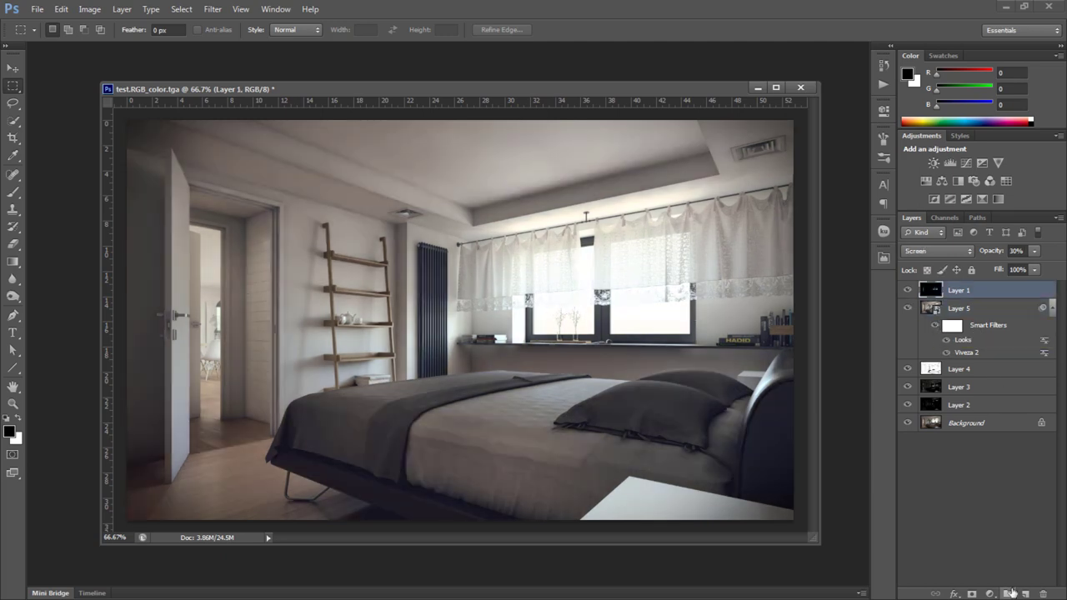
- Try a Curves adjustment layer on the RGB and Red channels, then delete it
{"action": "left_click", "coordinate": [989, 593]}
{"action": "left_click", "coordinate": [1031, 419]}
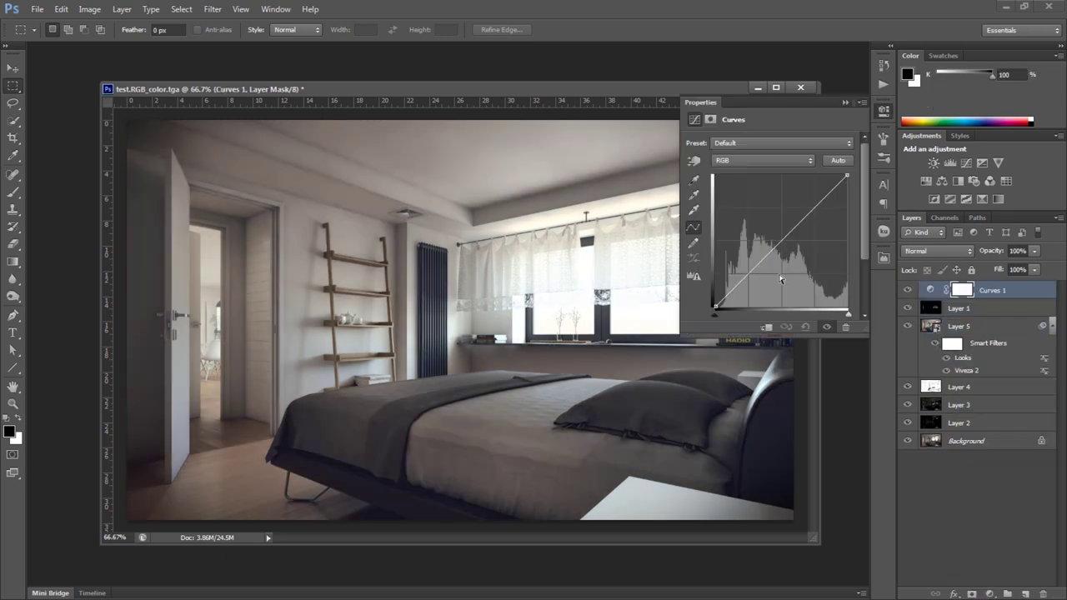
{"action": "left_click_drag", "start_coordinate": [780, 243], "coordinate": [771, 218]}
{"action": "left_click", "coordinate": [762, 160]}
{"action": "left_click", "coordinate": [733, 178]}
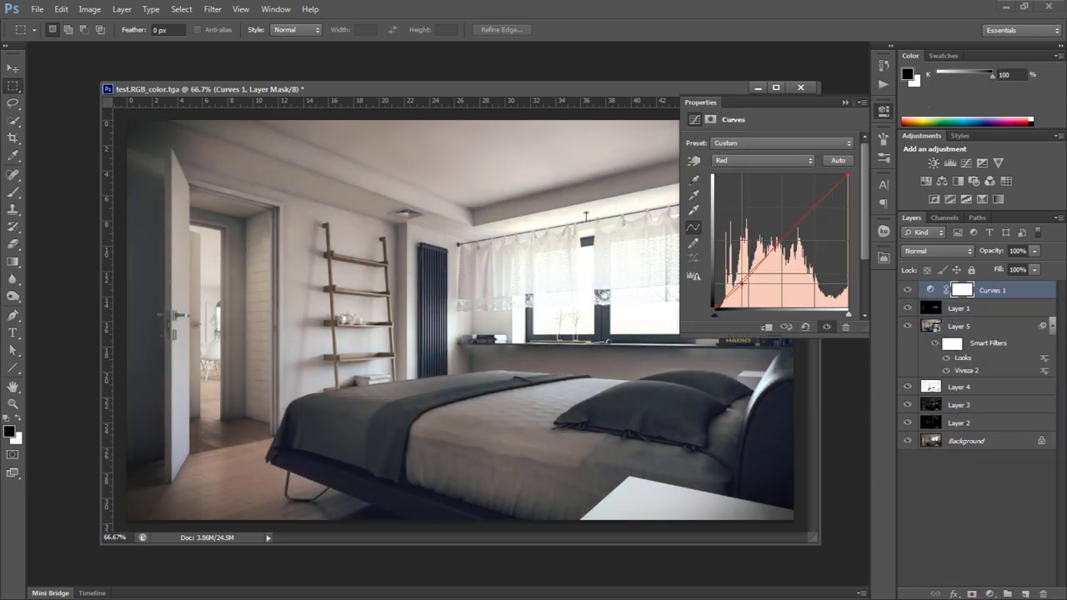
{"action": "key", "text": "Delete"}
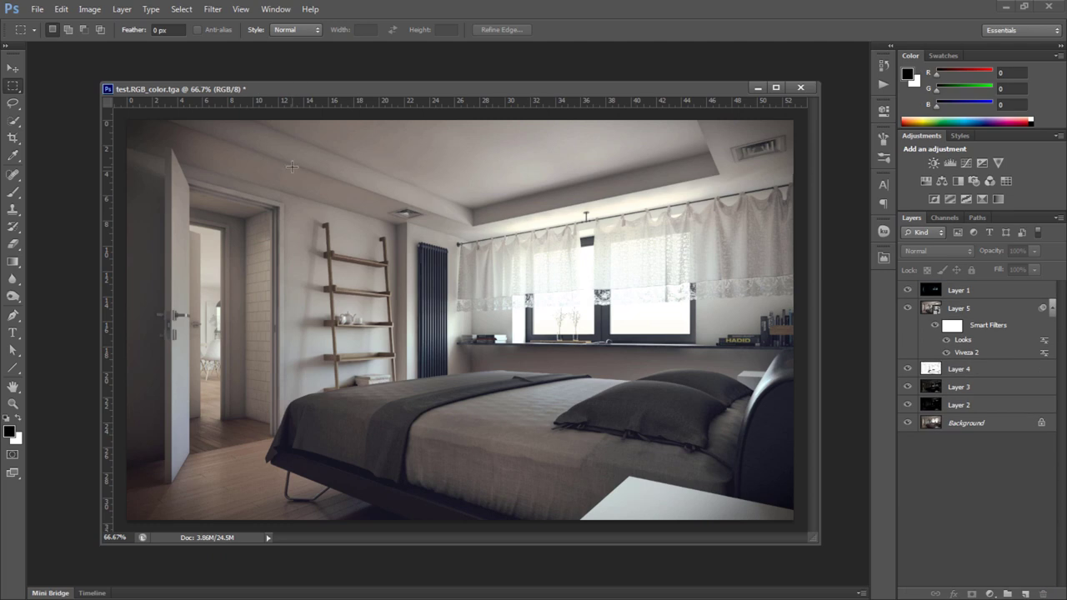